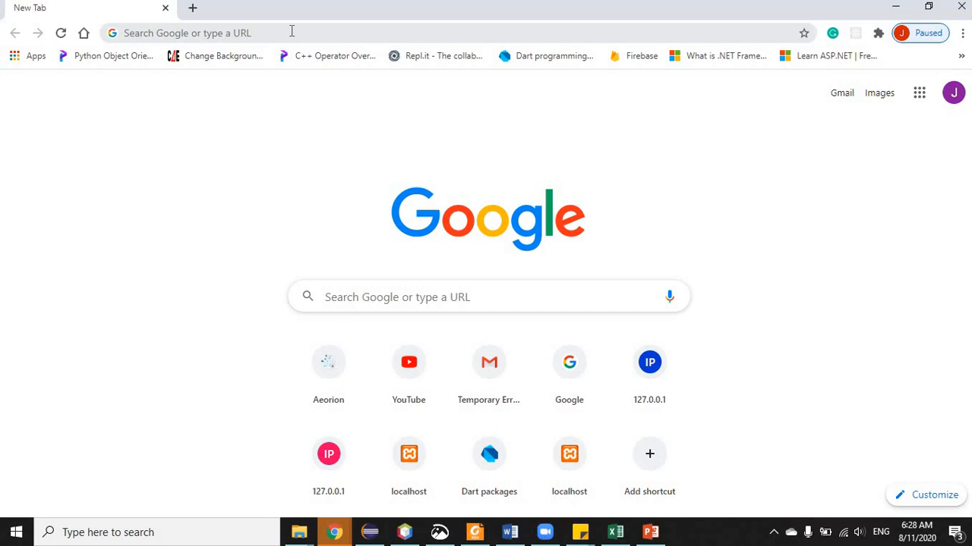
# - Search Google for Edmodo and open the official Edmodo website result
pyautogui.click(291, 30)
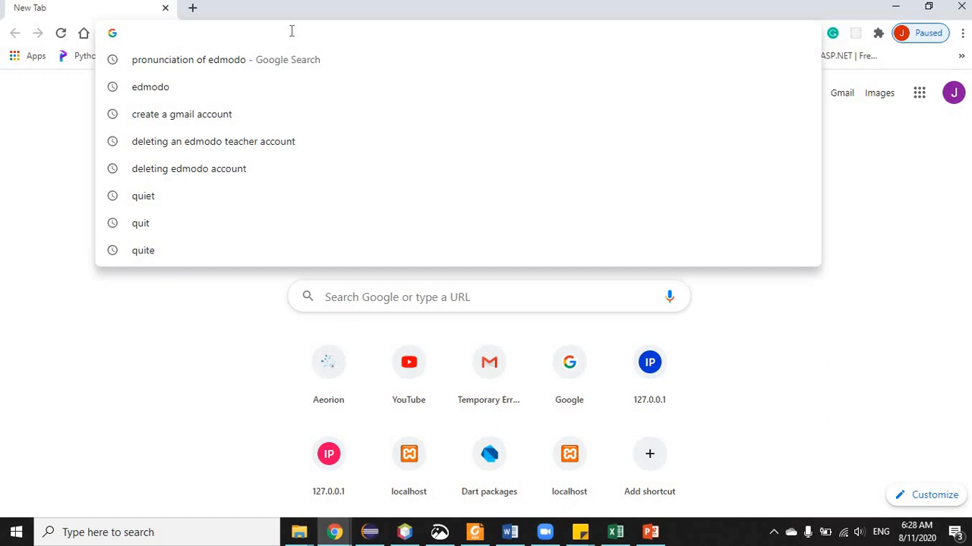
pyautogui.write('Ed')
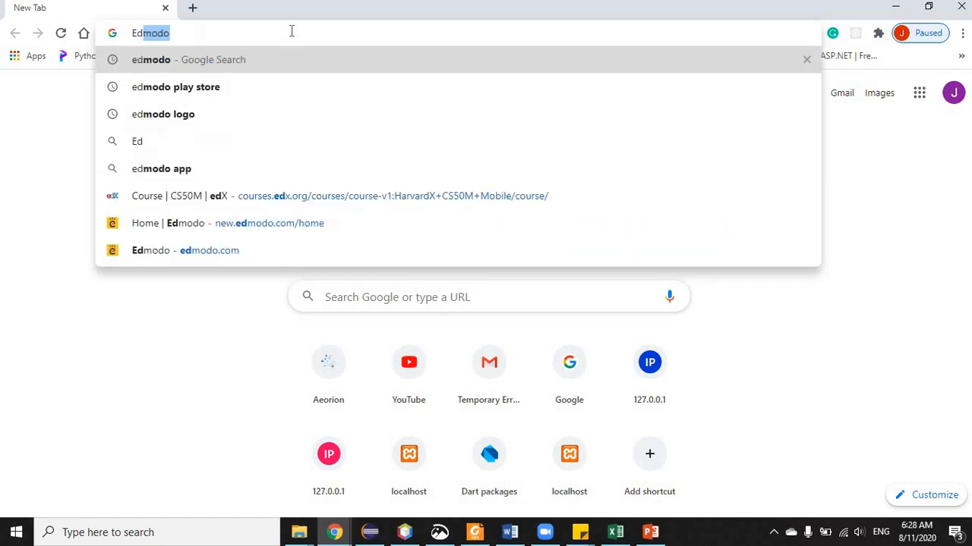
pyautogui.write('modo')
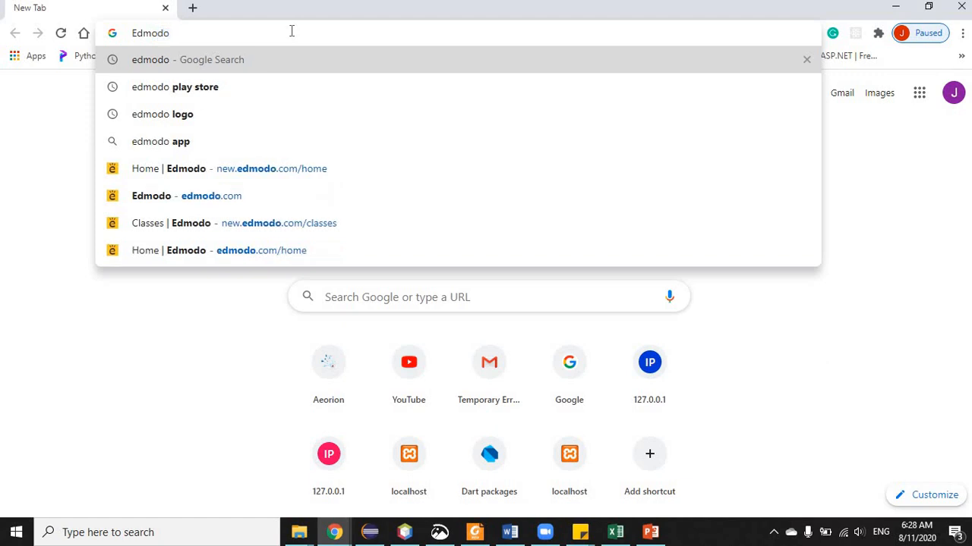
pyautogui.press('Return')
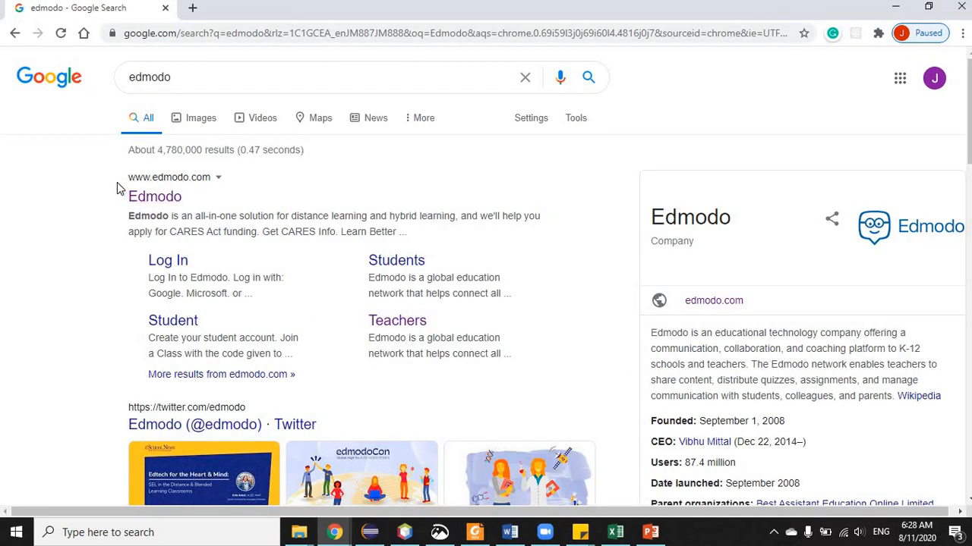
pyautogui.click(156, 194)
pyautogui.click(155, 197)
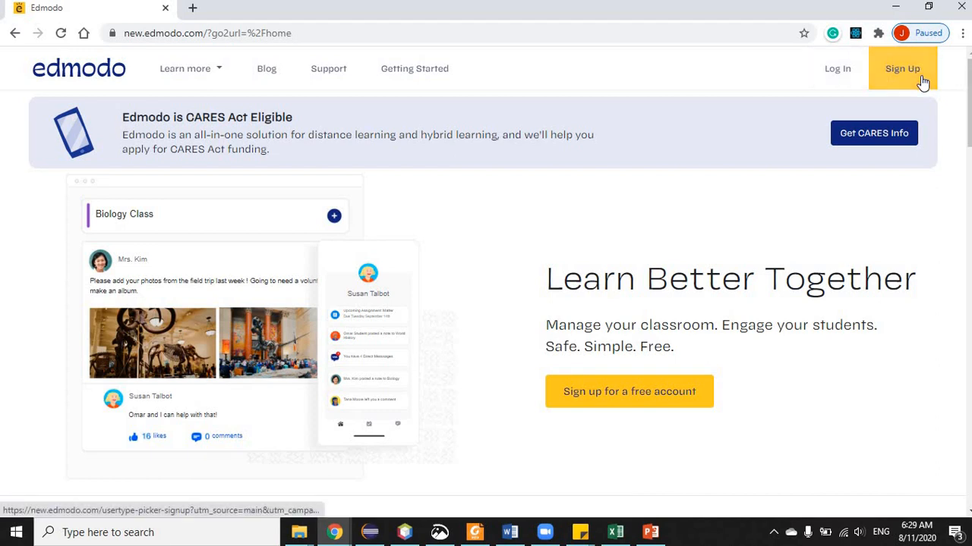
# - Visit the log-in page, return home, then start signing up as a teacher
pyautogui.click(832, 69)
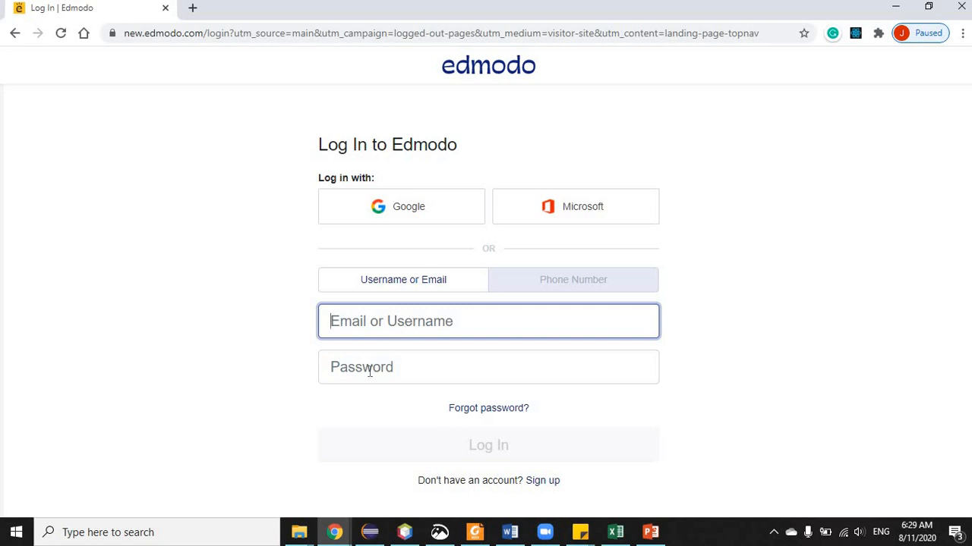
pyautogui.click(15, 34)
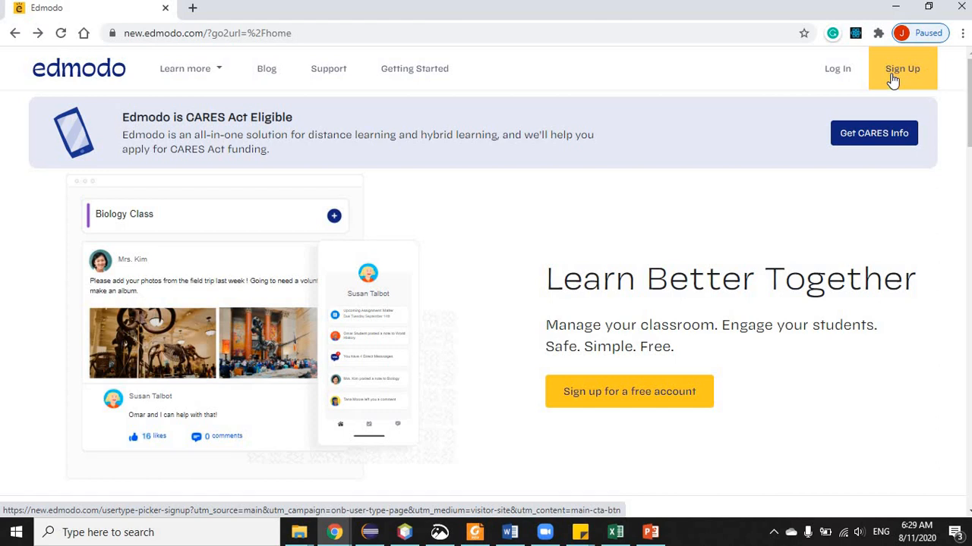
pyautogui.click(893, 78)
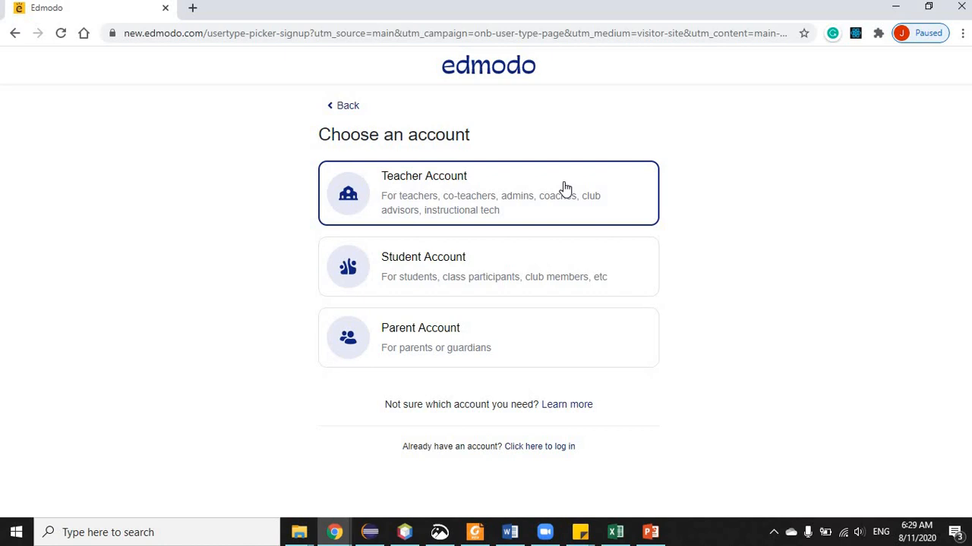
pyautogui.click(482, 202)
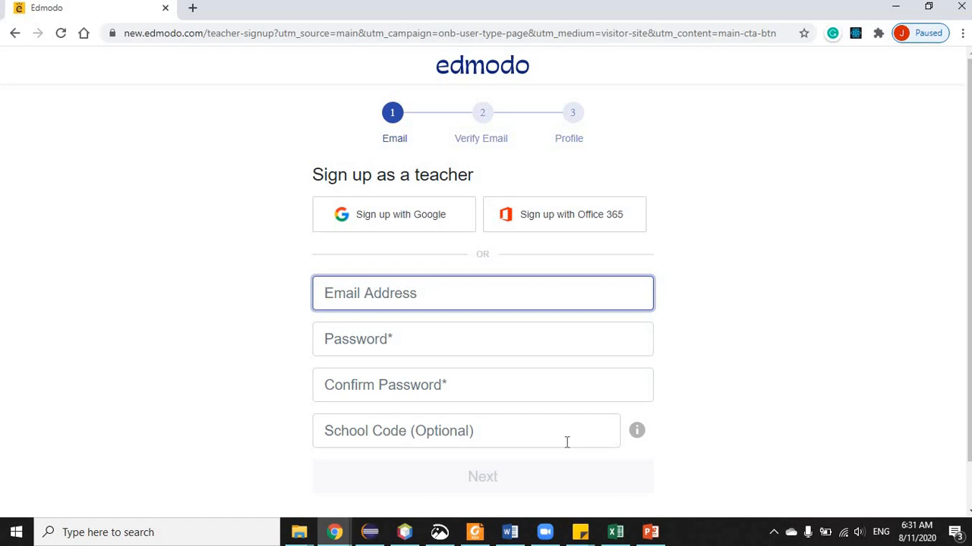
# - Select the Teacher Account card to reach the registration form's email field
pyautogui.click(351, 306)
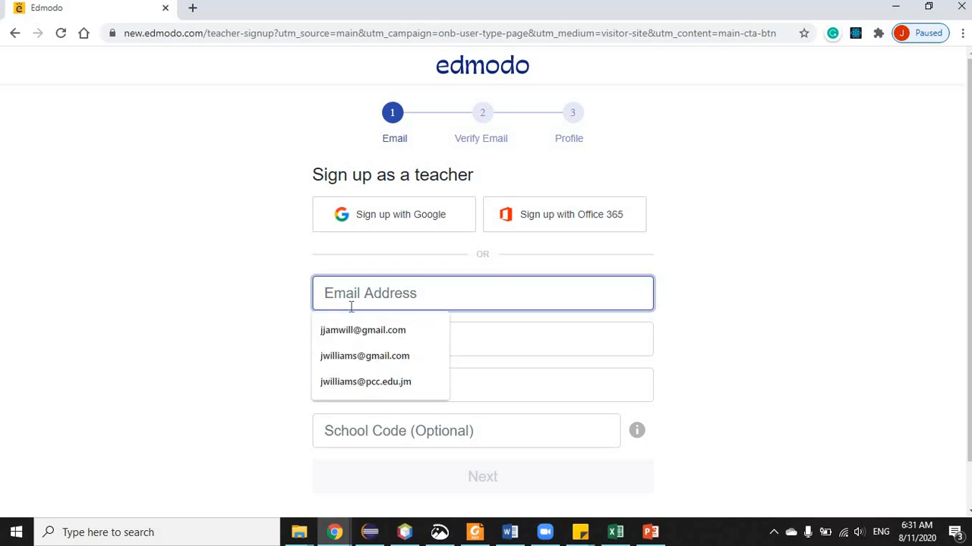
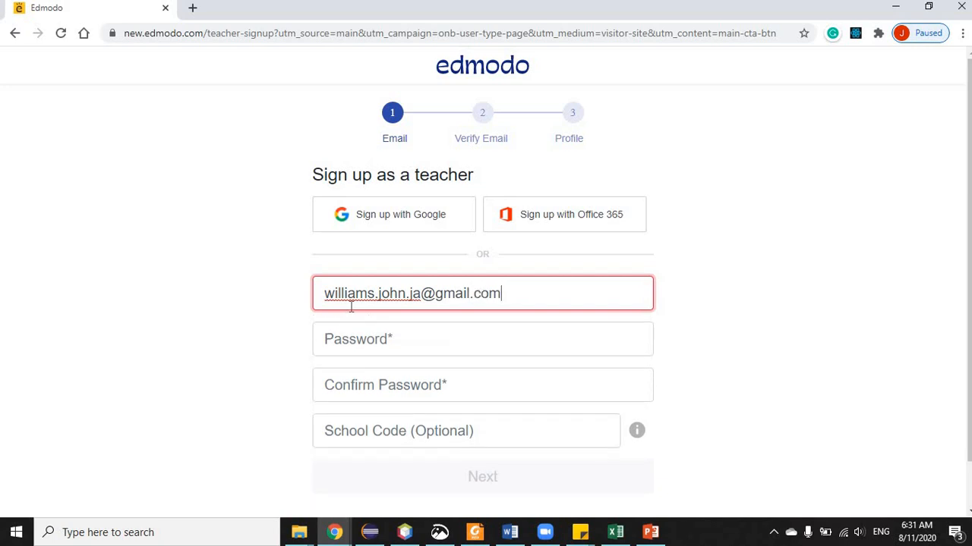
# - Enter the teacher's e-mail and the password twice, fixing the confirmation, then submit
pyautogui.click(344, 356)
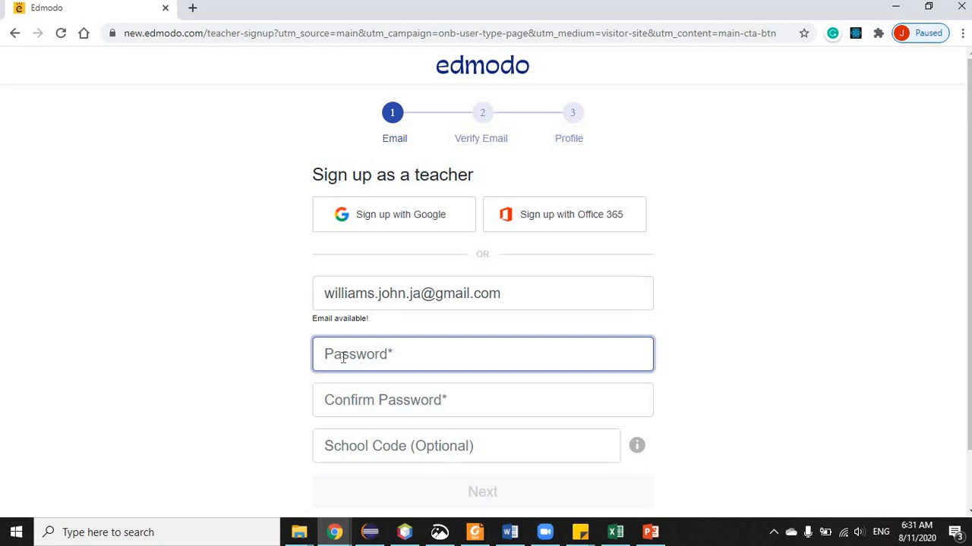
pyautogui.write('•••••')
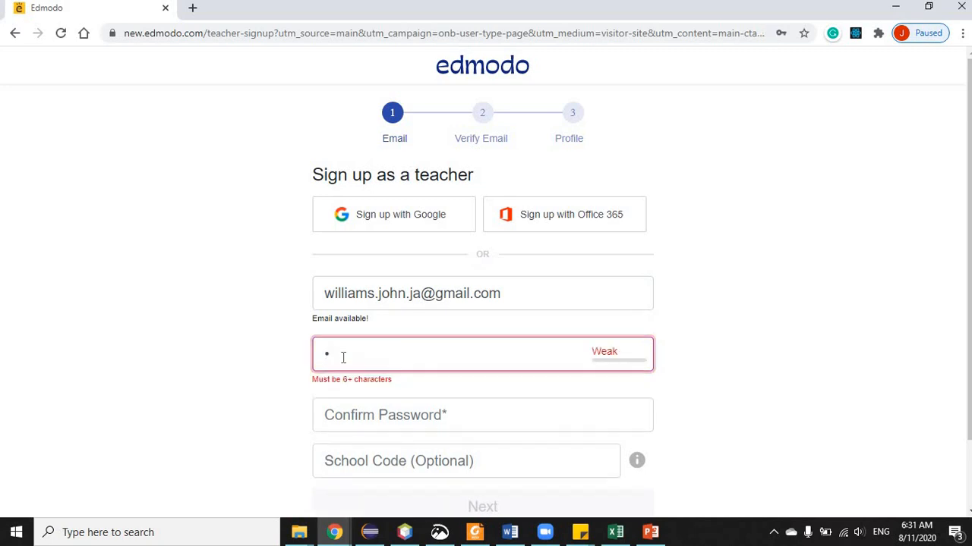
pyautogui.write('••••••')
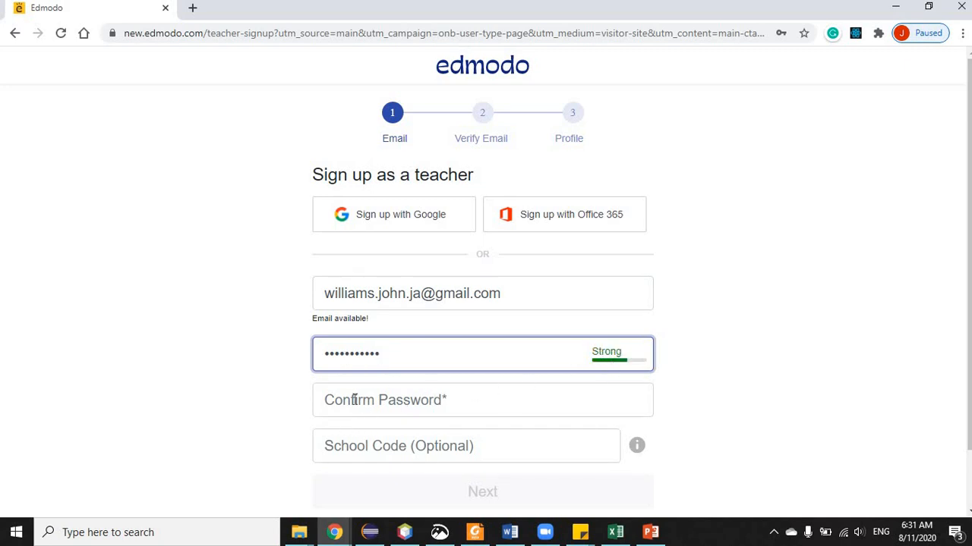
pyautogui.click(354, 400)
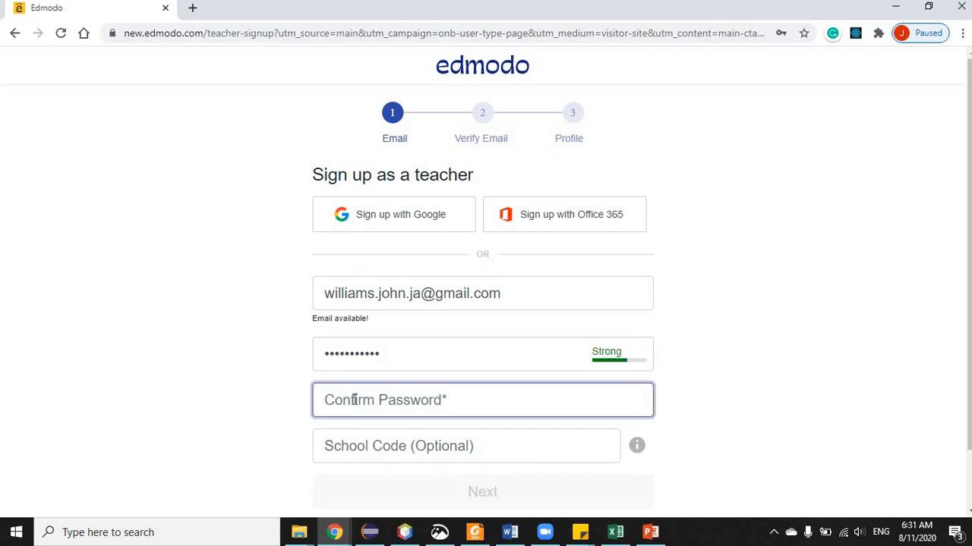
pyautogui.write('•••')
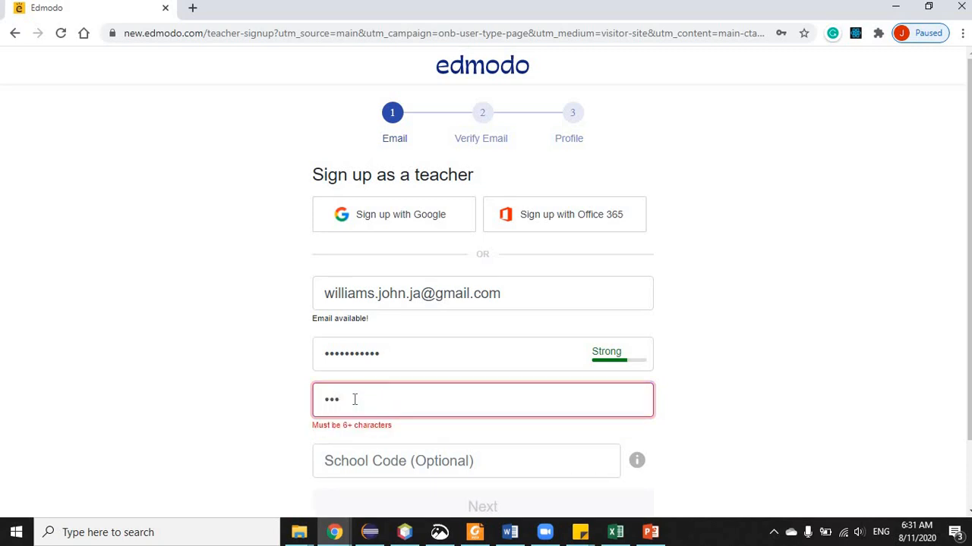
pyautogui.write('•')
pyautogui.press('BackSpace')
pyautogui.press('BackSpace')
pyautogui.press('BackSpace')
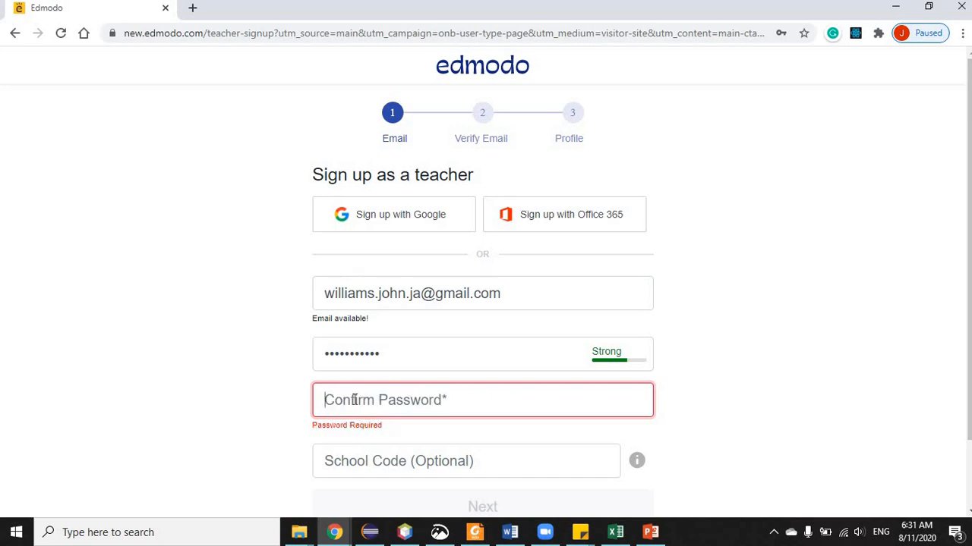
pyautogui.write('••••')
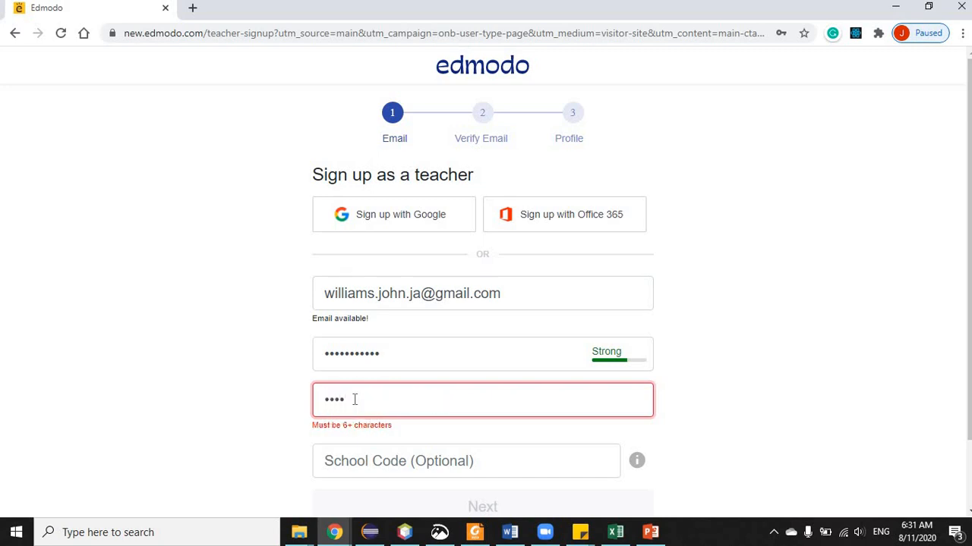
pyautogui.write('•••••••')
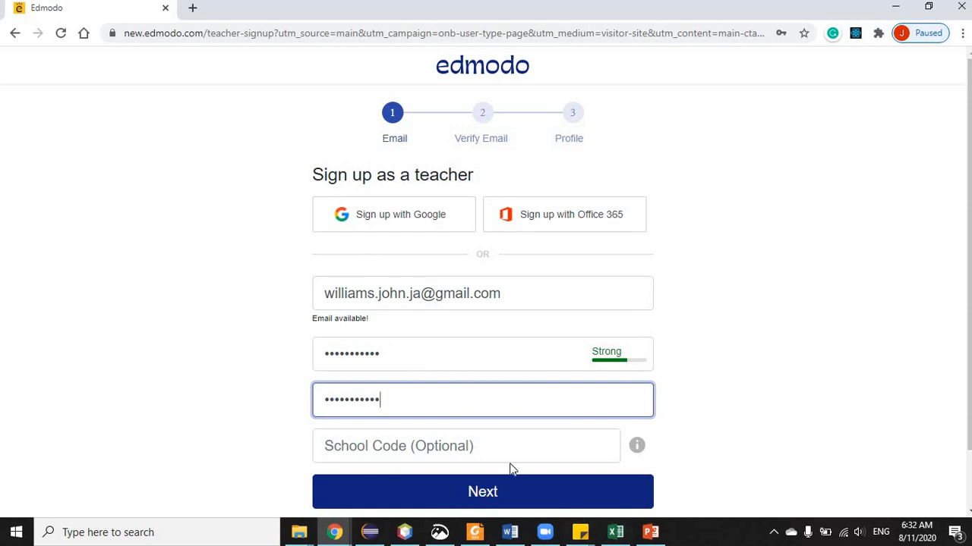
pyautogui.click(488, 499)
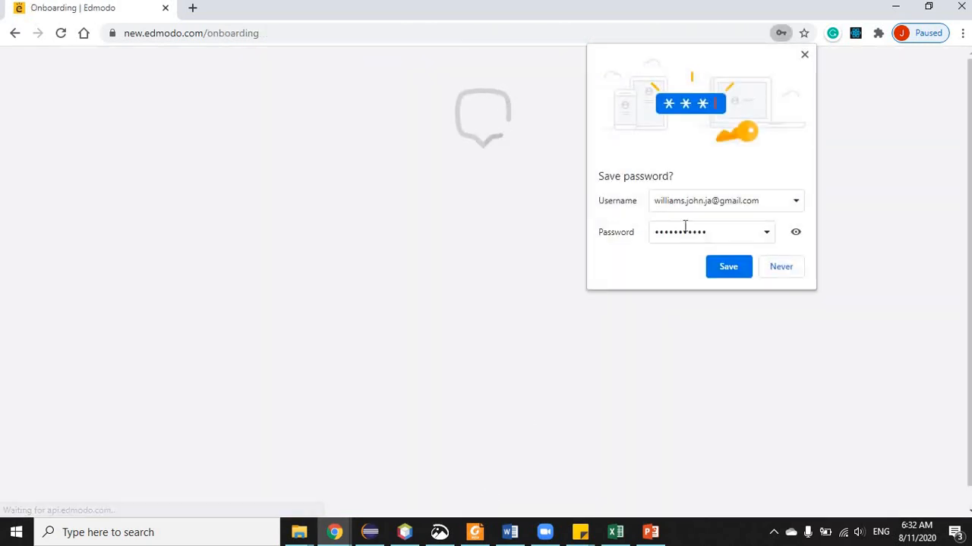
# - Dismiss Chrome's save-password prompt and open a new Google tab
pyautogui.click(804, 56)
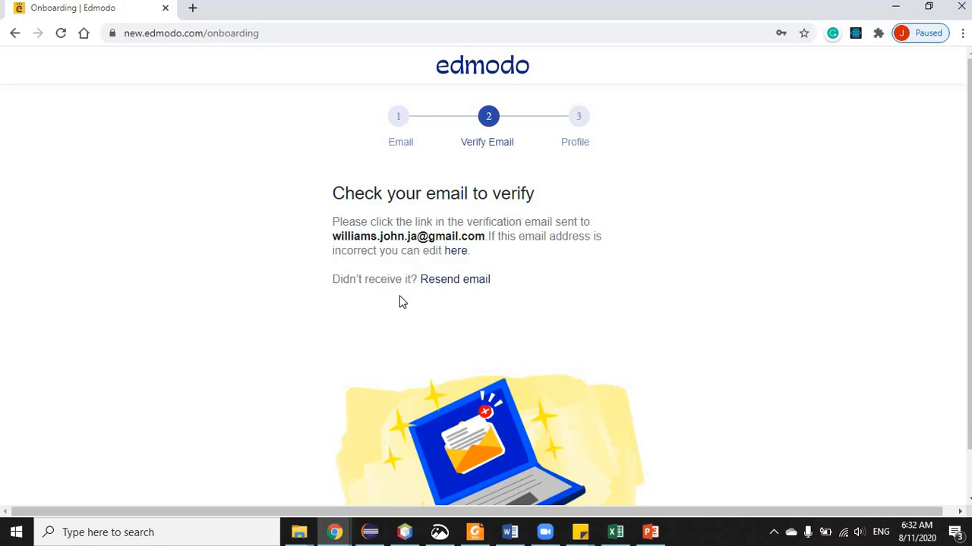
pyautogui.click(193, 10)
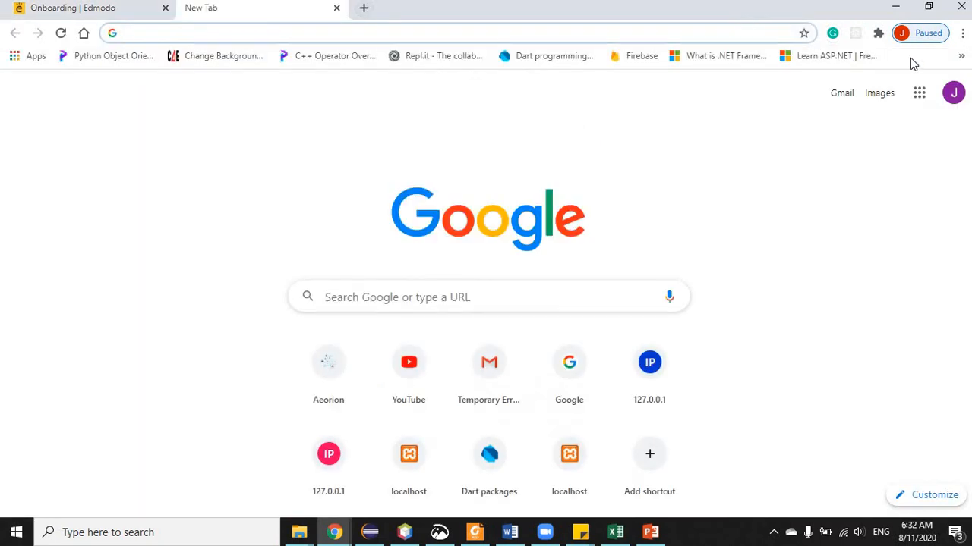
# - Open Gmail in the new tab and have Edmodo resend the verification email
pyautogui.click(843, 95)
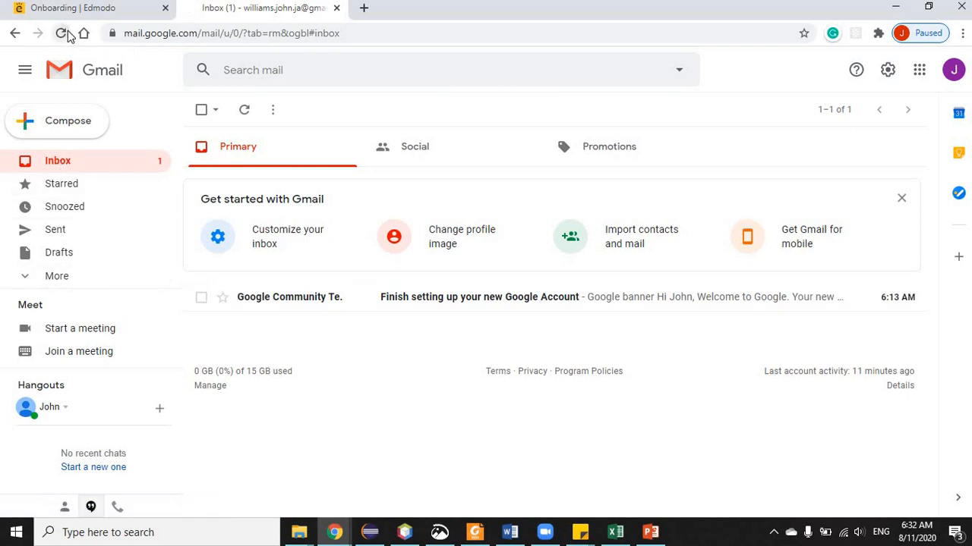
pyautogui.click(62, 33)
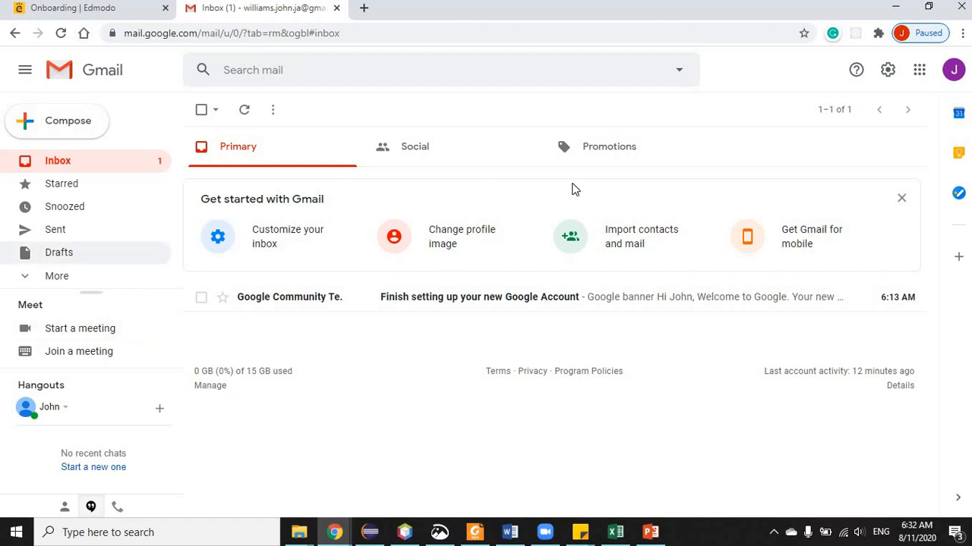
pyautogui.click(119, 13)
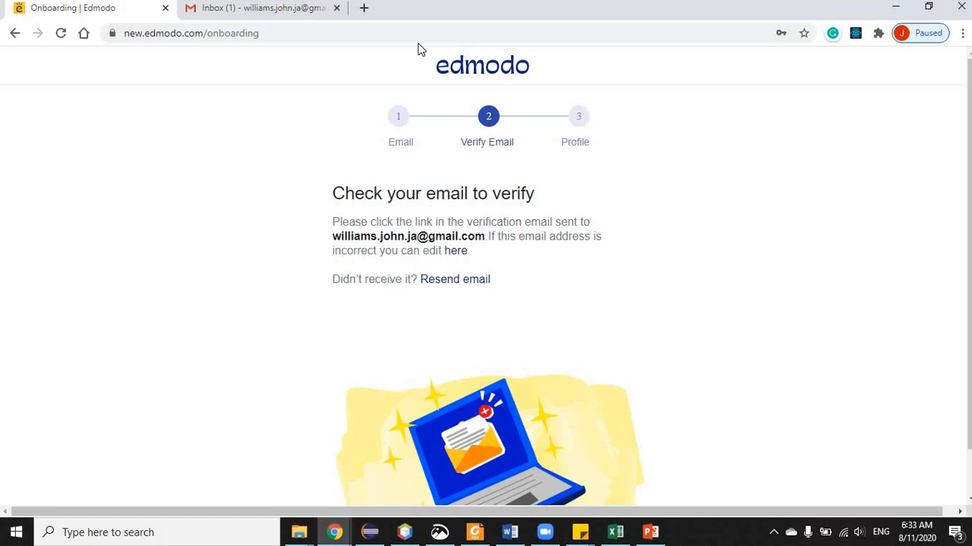
pyautogui.click(226, 16)
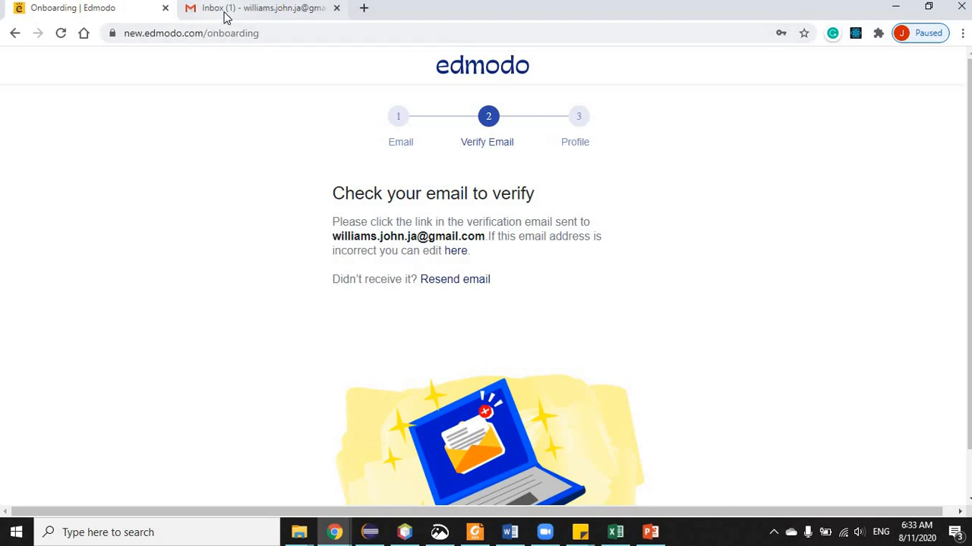
pyautogui.click(118, 10)
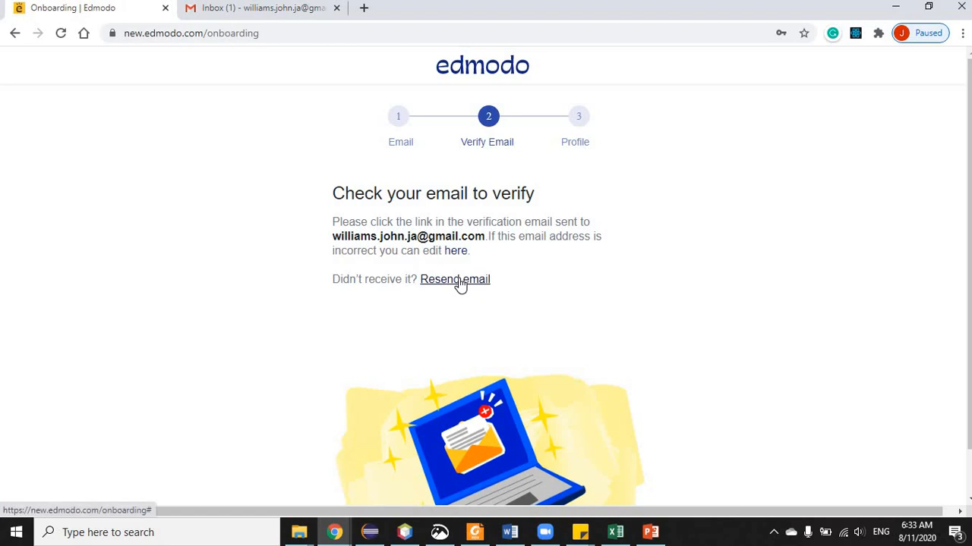
pyautogui.click(459, 280)
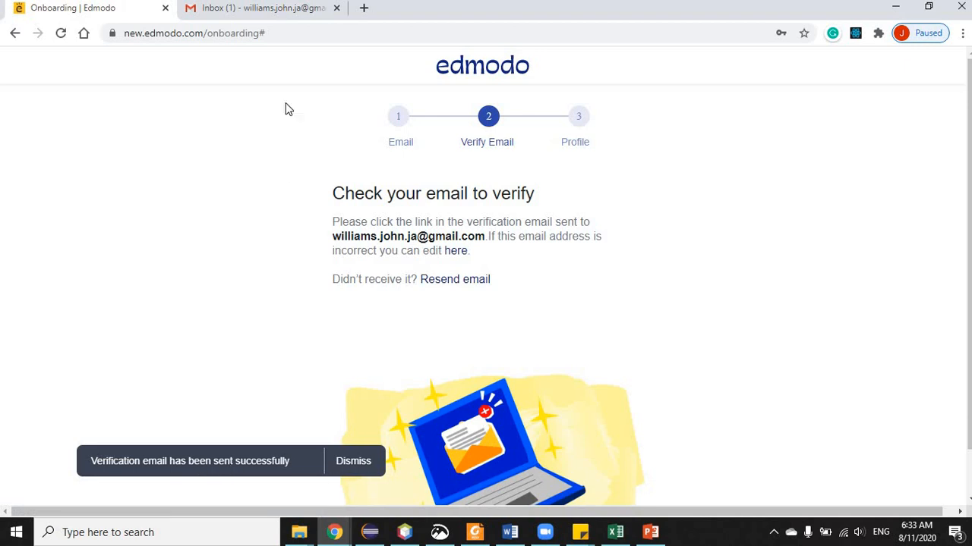
pyautogui.click(243, 9)
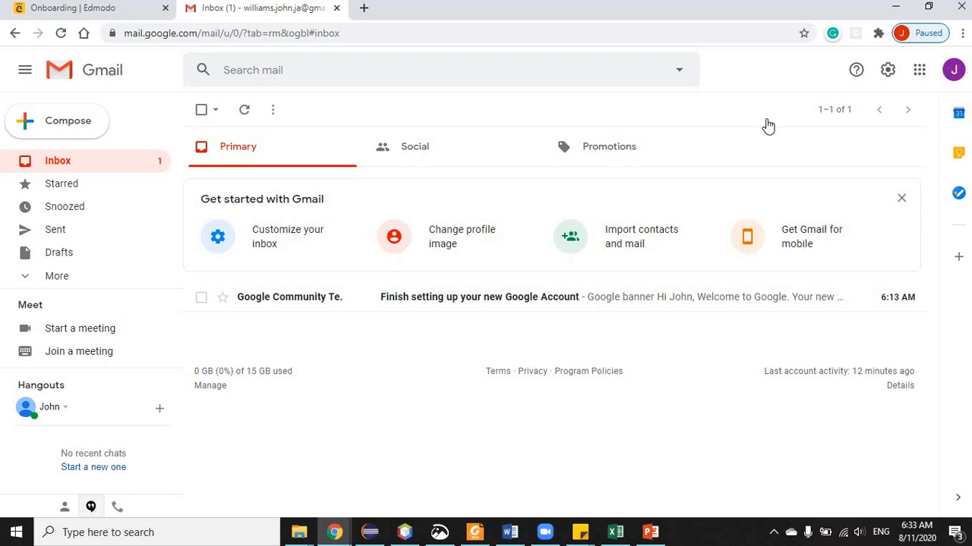
# - Close the account panel, check the empty Spam folder, and refresh the Gmail inbox
pyautogui.click(954, 75)
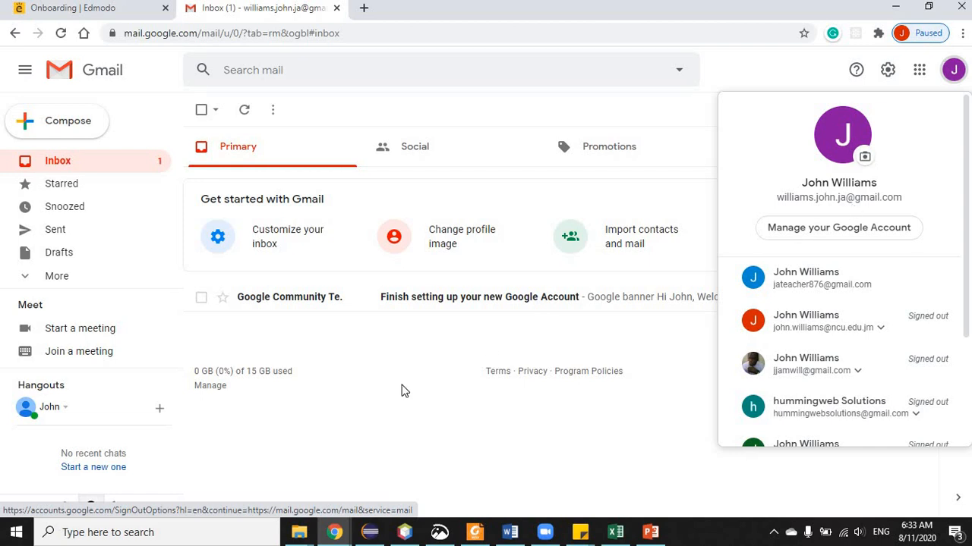
pyautogui.click(420, 440)
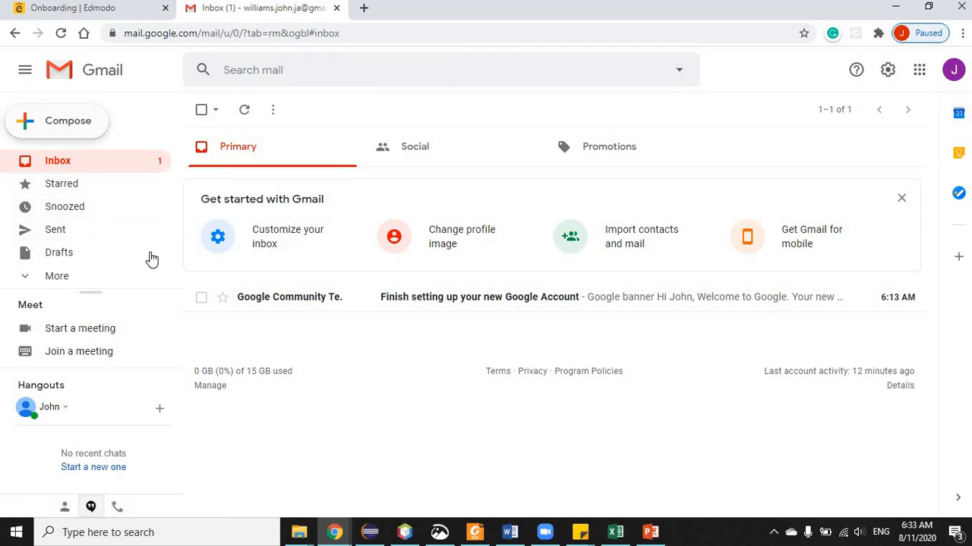
pyautogui.click(30, 283)
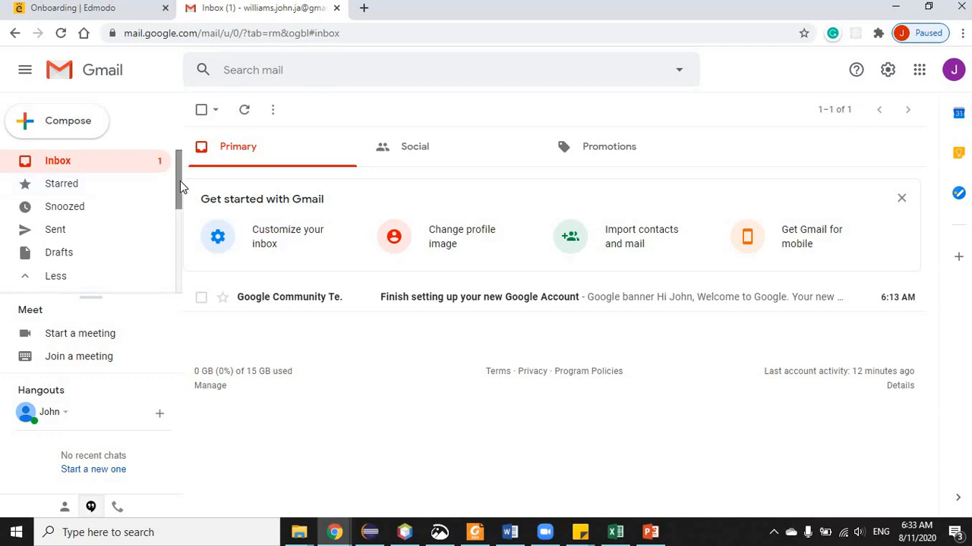
pyautogui.scroll(-2, 177, 224)
pyautogui.scroll(-1, 177, 247)
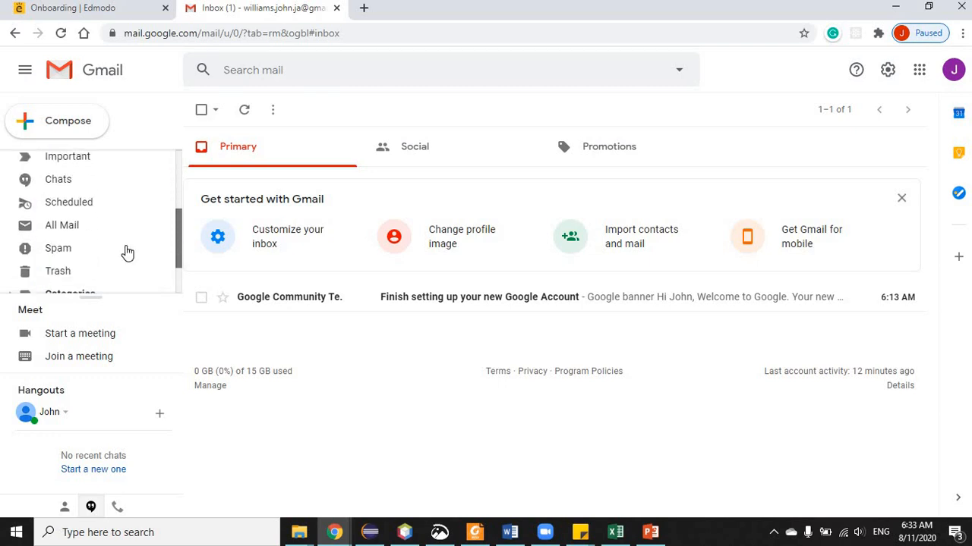
pyautogui.click(66, 257)
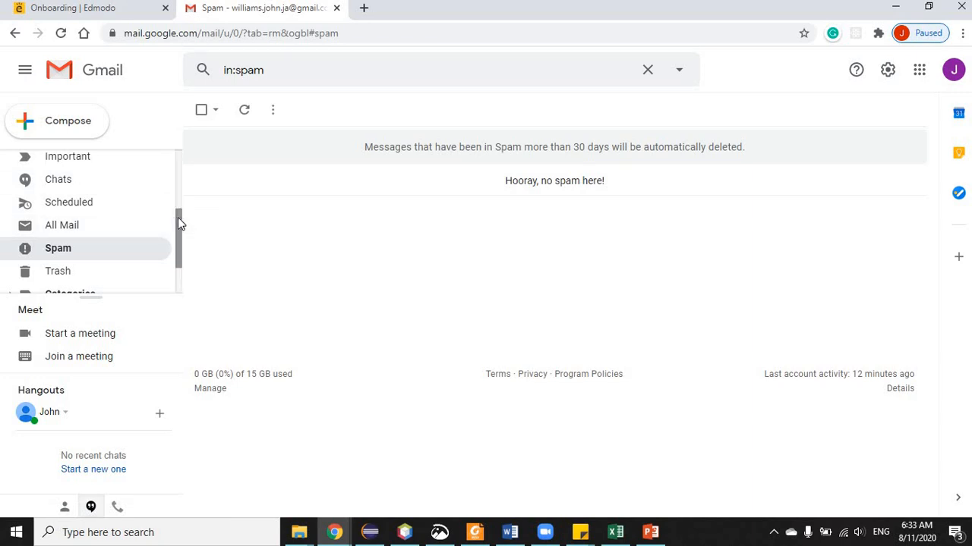
pyautogui.scroll(3, 178, 137)
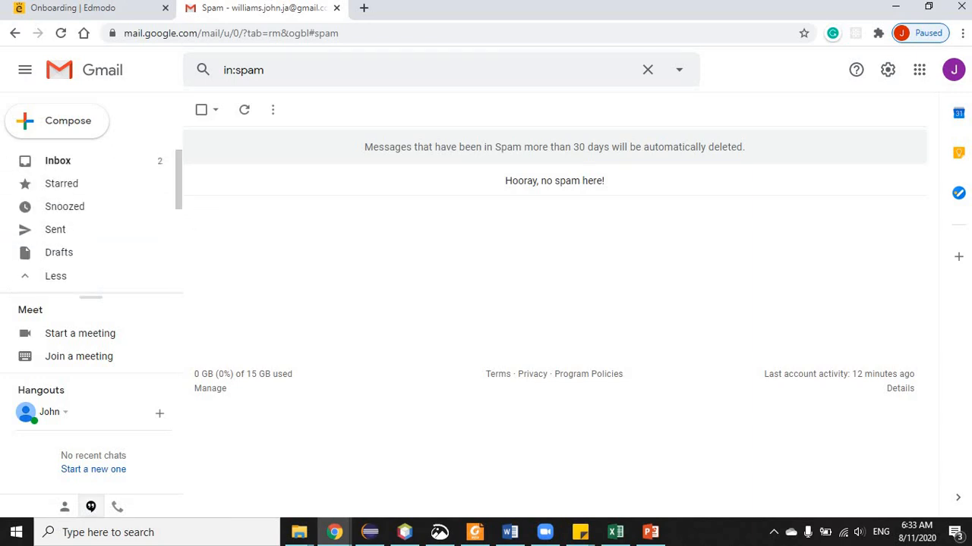
pyautogui.click(66, 163)
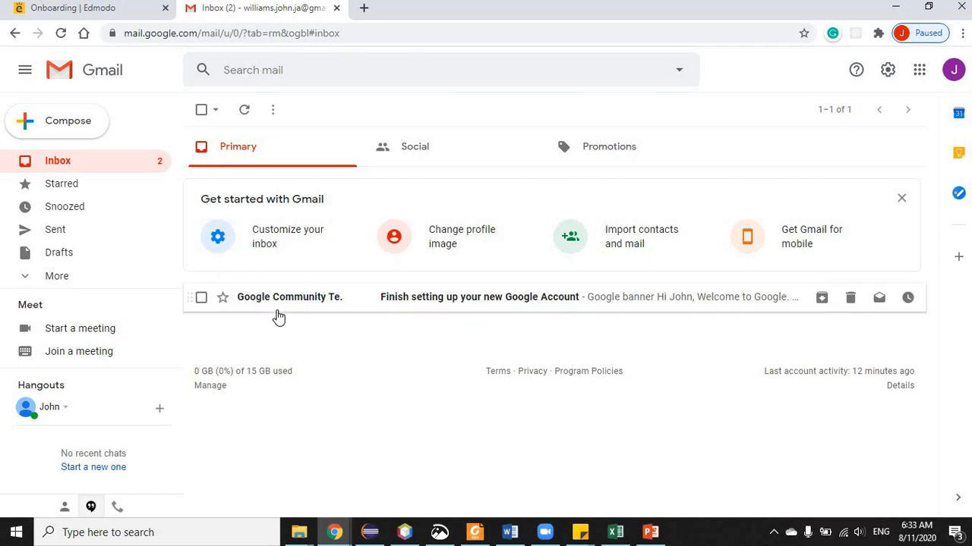
pyautogui.click(44, 161)
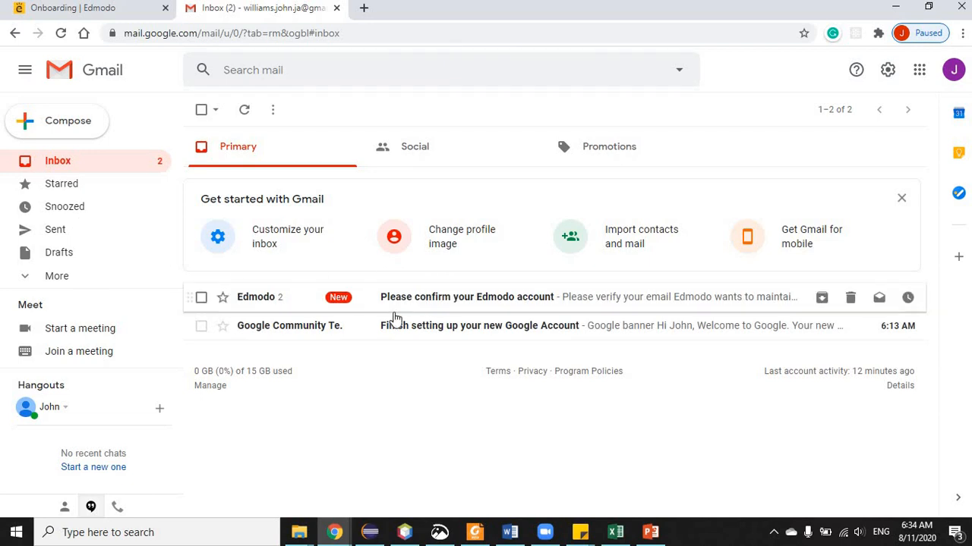
# - Open the Edmodo email, confirm the address, close the old tab and continue
pyautogui.click(445, 297)
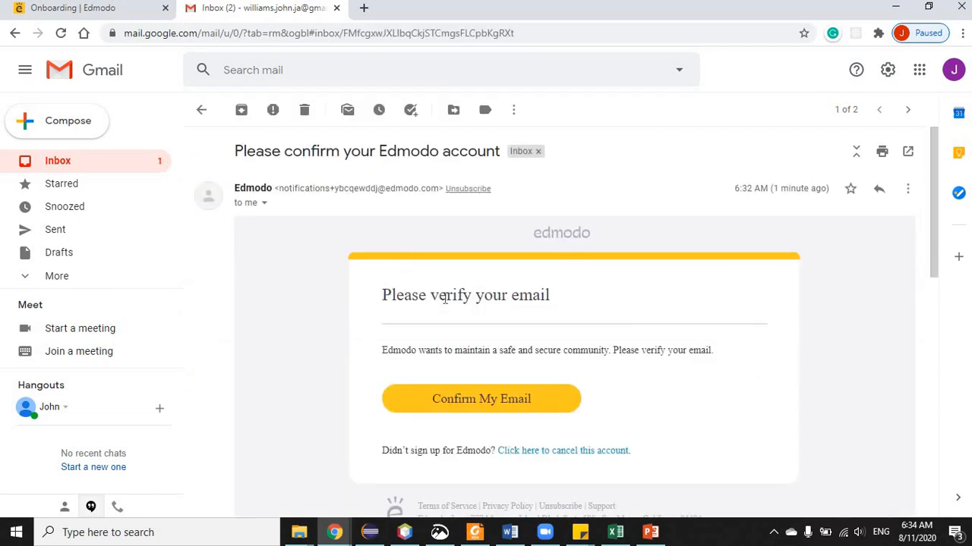
pyautogui.click(486, 399)
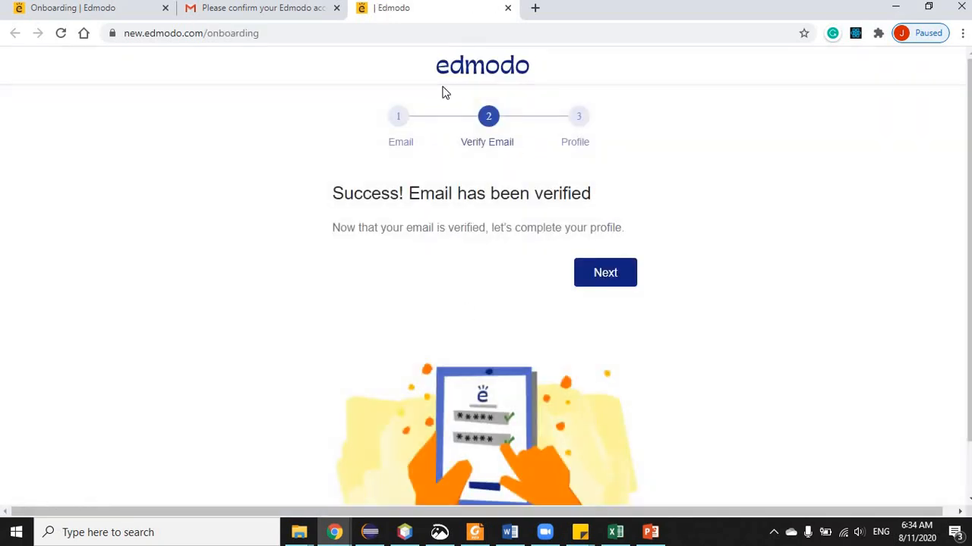
pyautogui.click(166, 9)
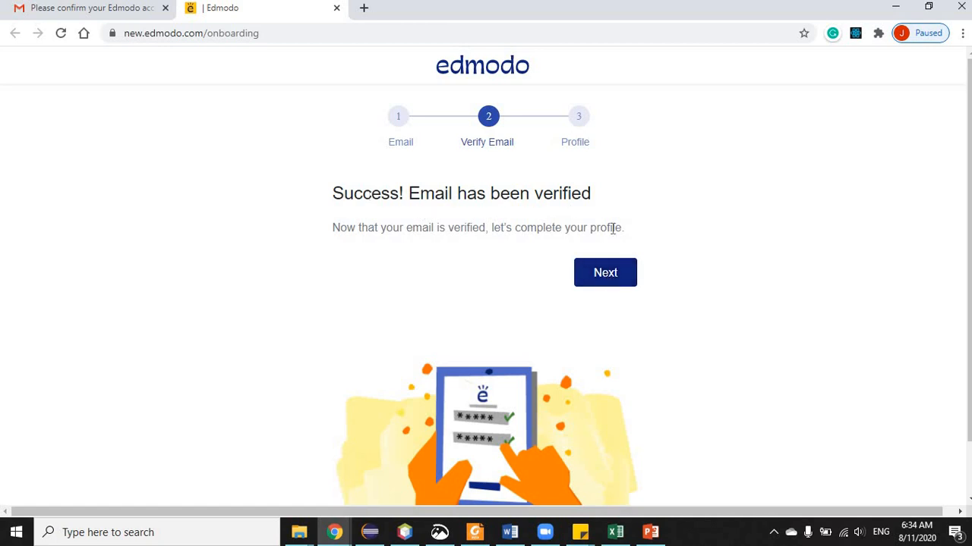
pyautogui.click(615, 283)
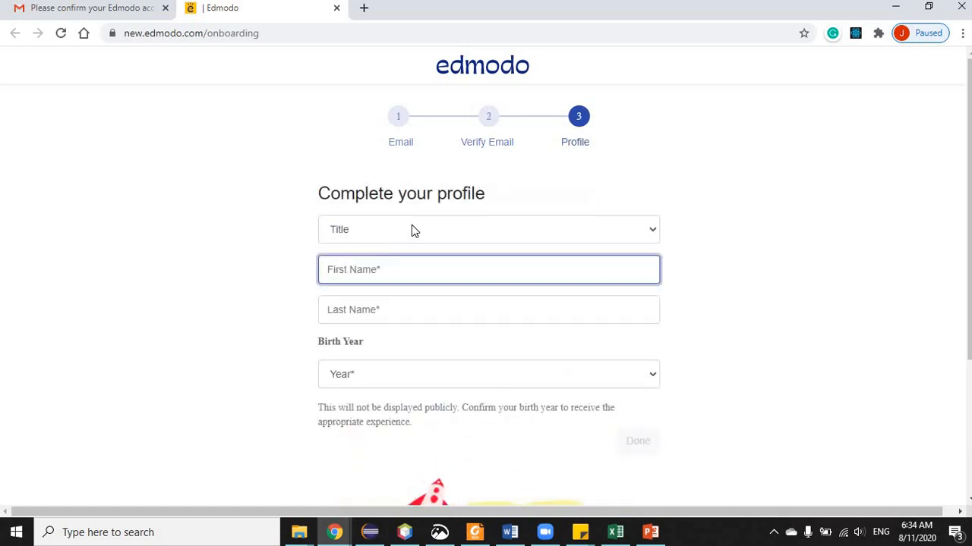
pyautogui.click(414, 230)
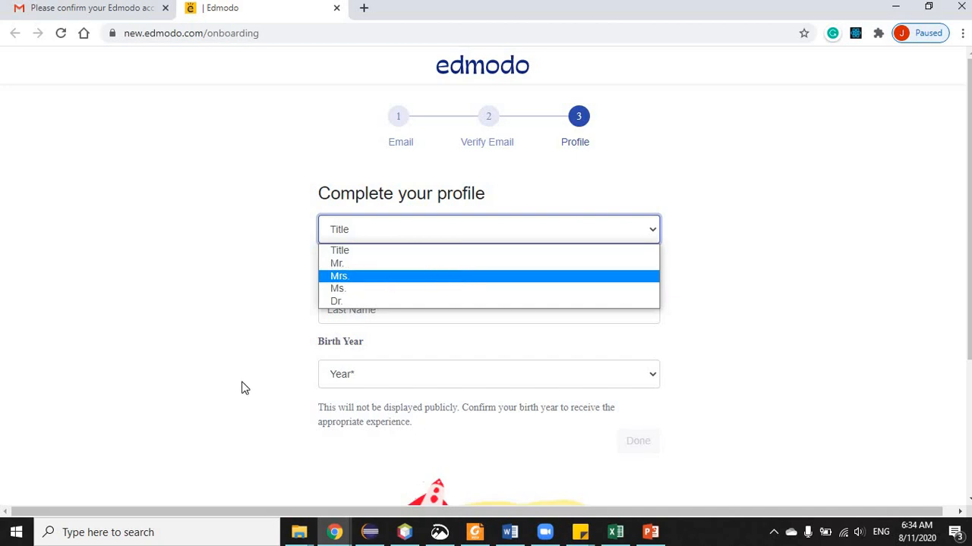
pyautogui.click(358, 263)
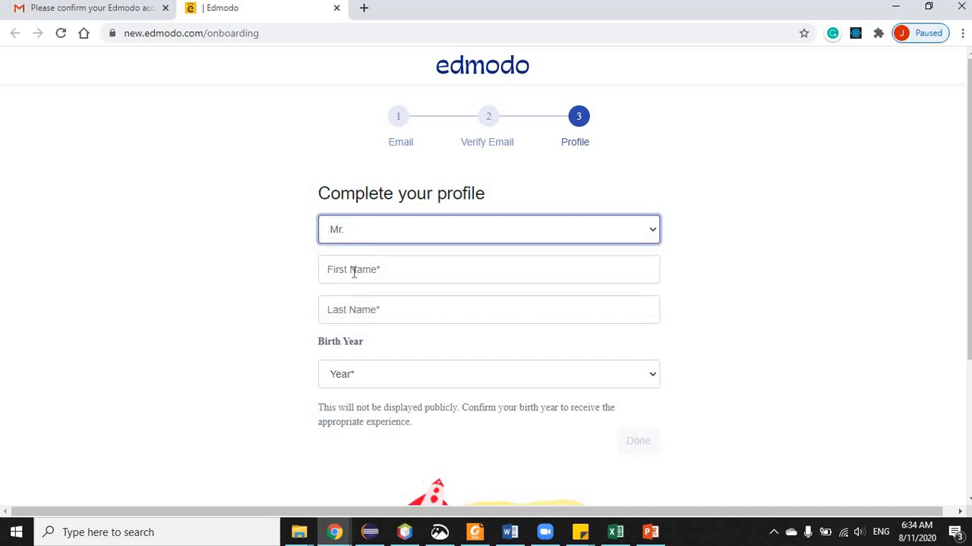
pyautogui.click(354, 273)
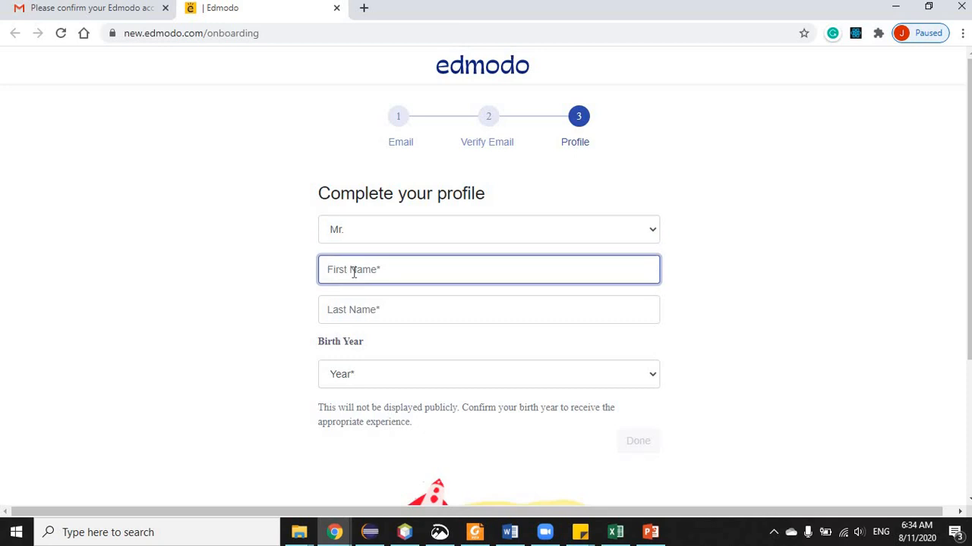
pyautogui.click(344, 312)
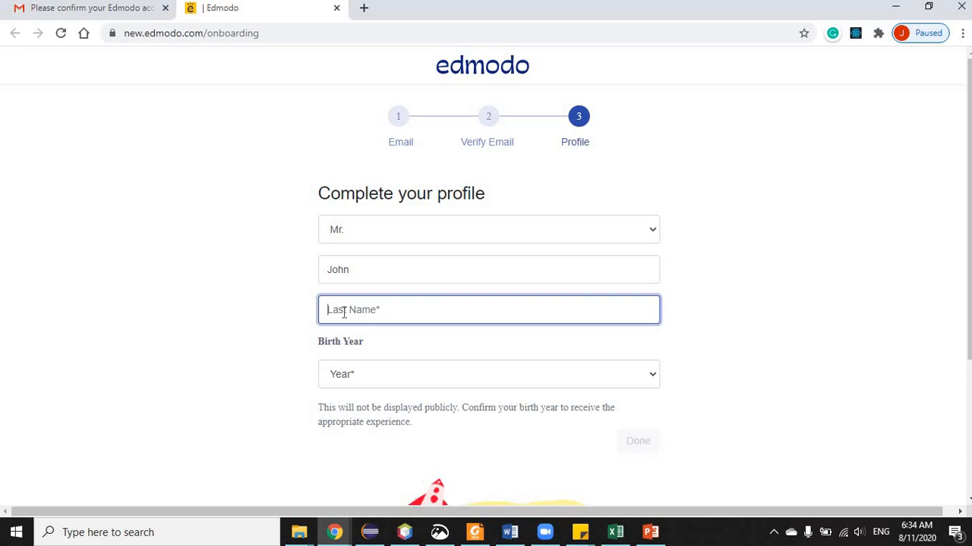
pyautogui.click(380, 384)
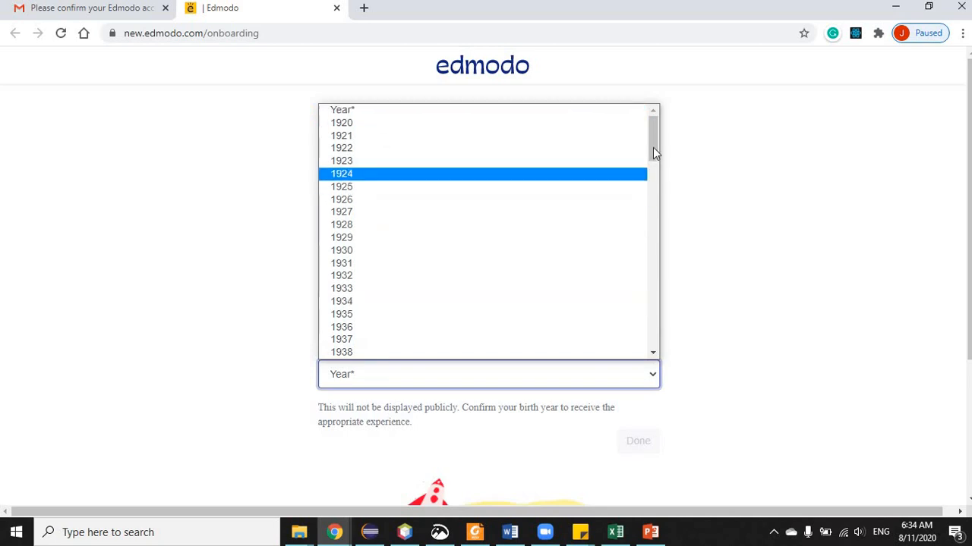
pyautogui.click(650, 202)
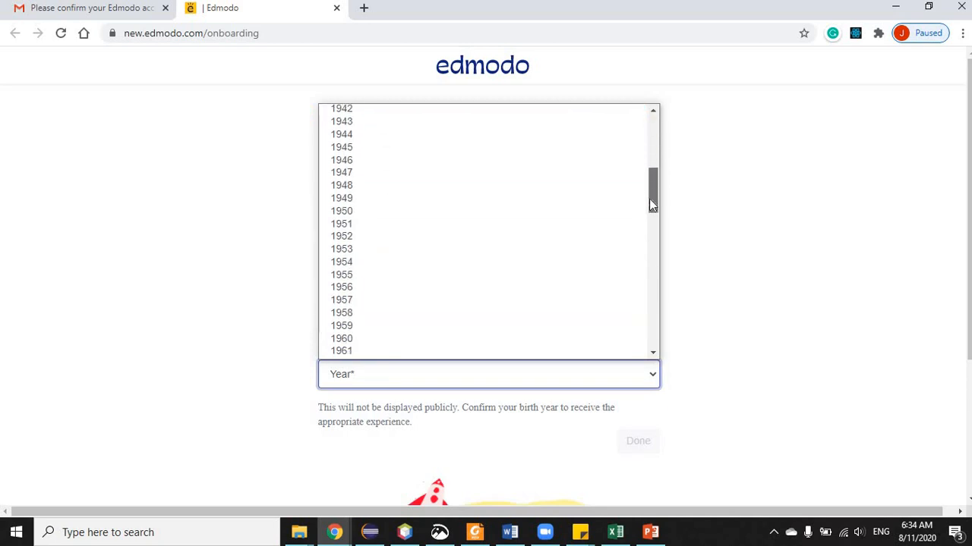
pyautogui.scroll(-5, 616, 271)
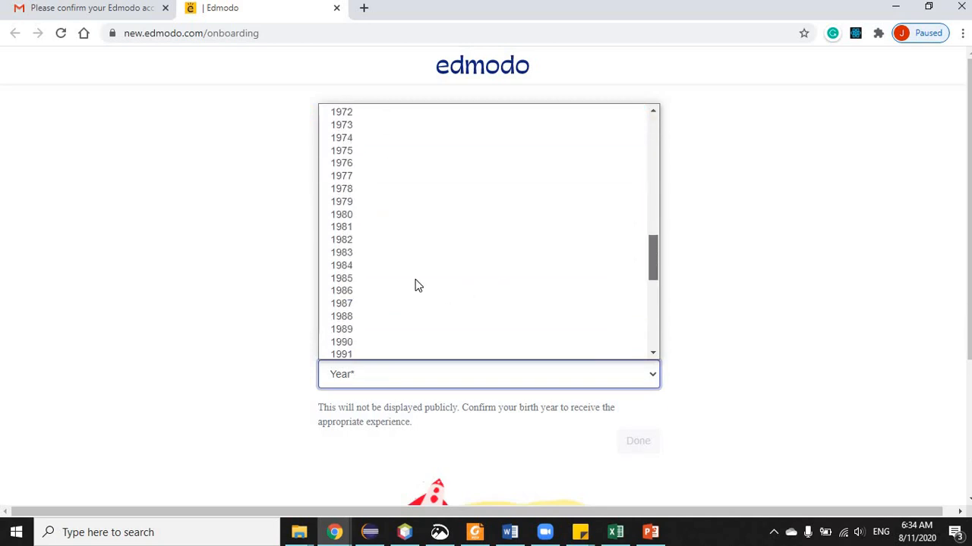
pyautogui.click(369, 253)
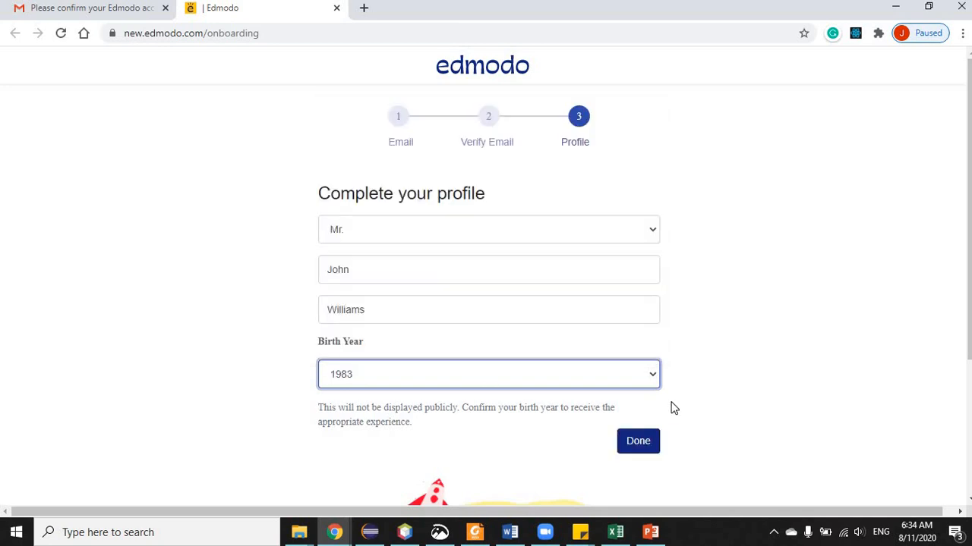
pyautogui.click(629, 438)
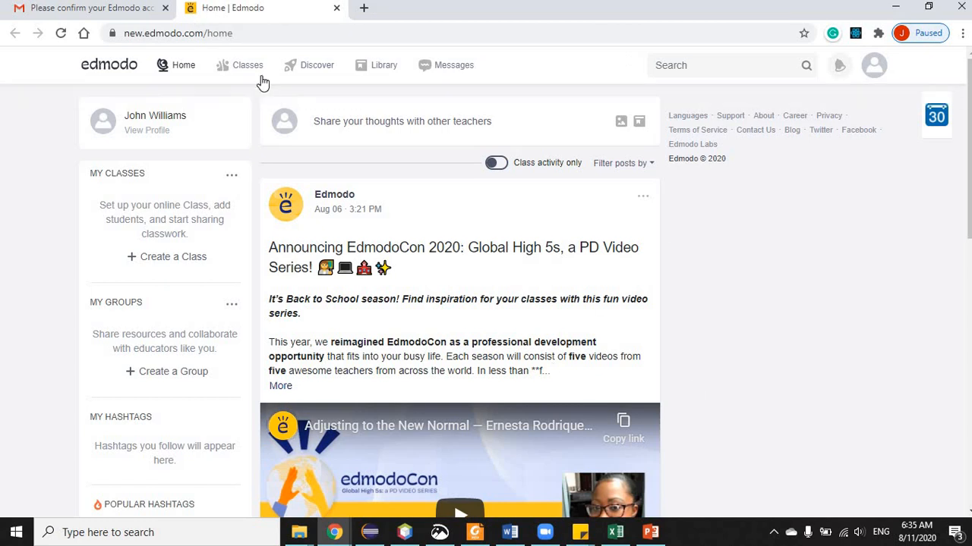
# - Go to the empty My Classes page via Classes in the top navigation
pyautogui.moveTo(255, 76)
pyautogui.moveTo(250, 70)
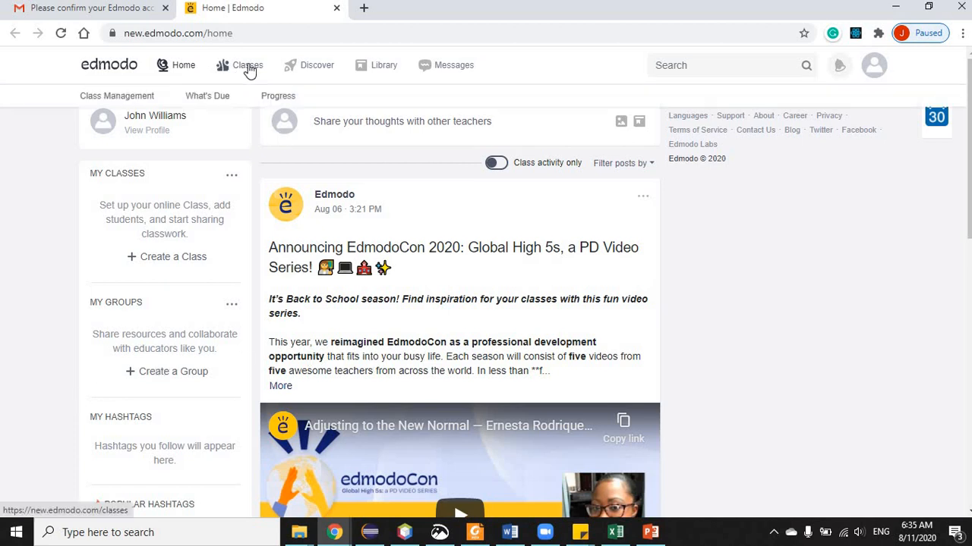
pyautogui.click(249, 70)
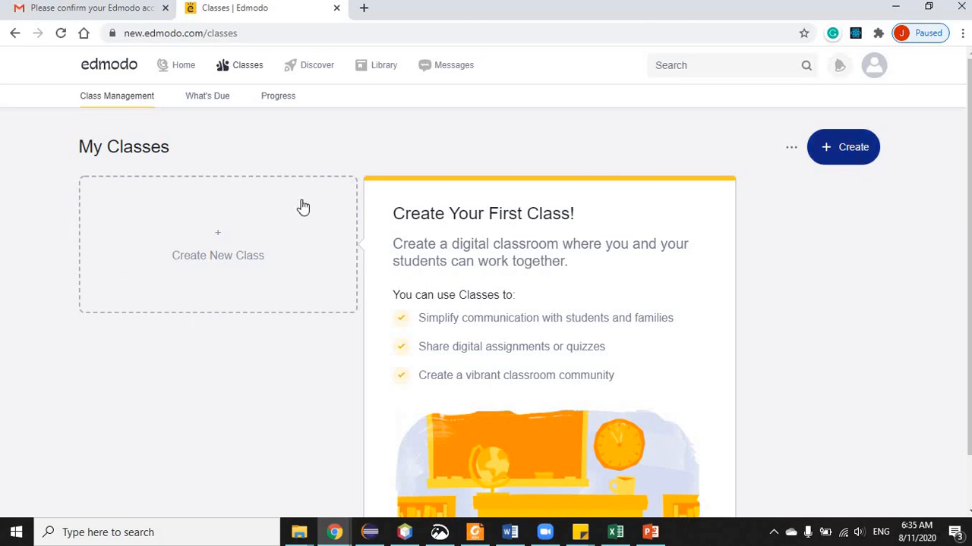
# - Start a class named 'Computer Application' described as 'This class is all about using technology.'
pyautogui.click(213, 244)
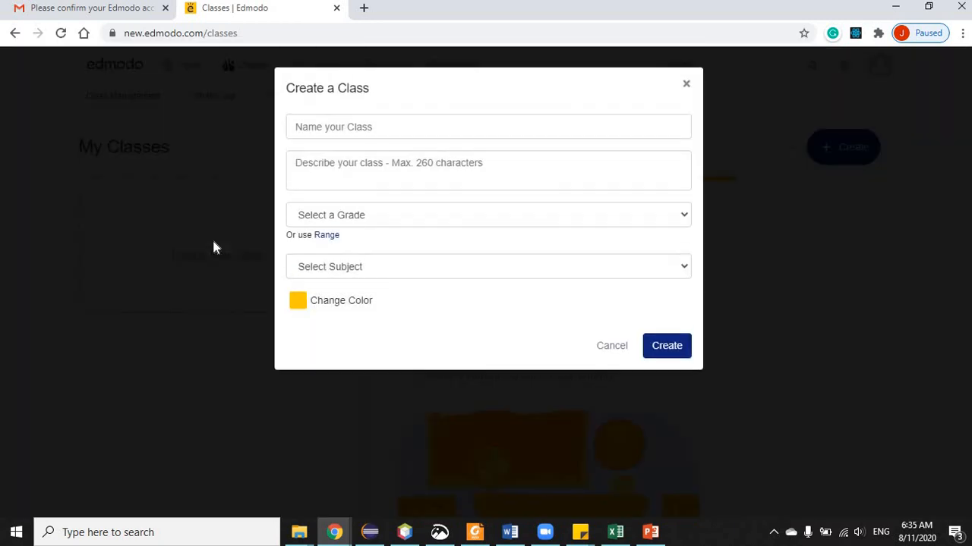
pyautogui.click(367, 131)
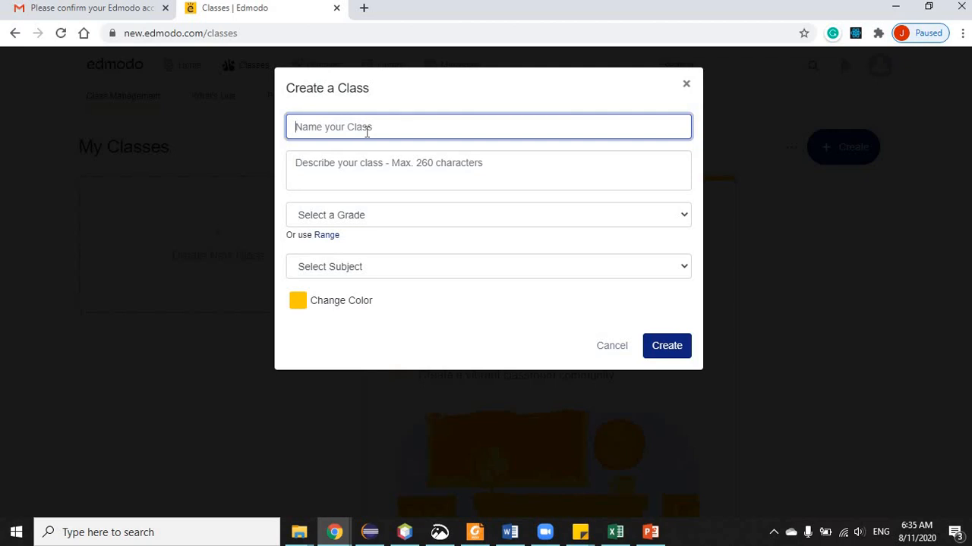
pyautogui.write('Computer Applie')
pyautogui.write('ation')
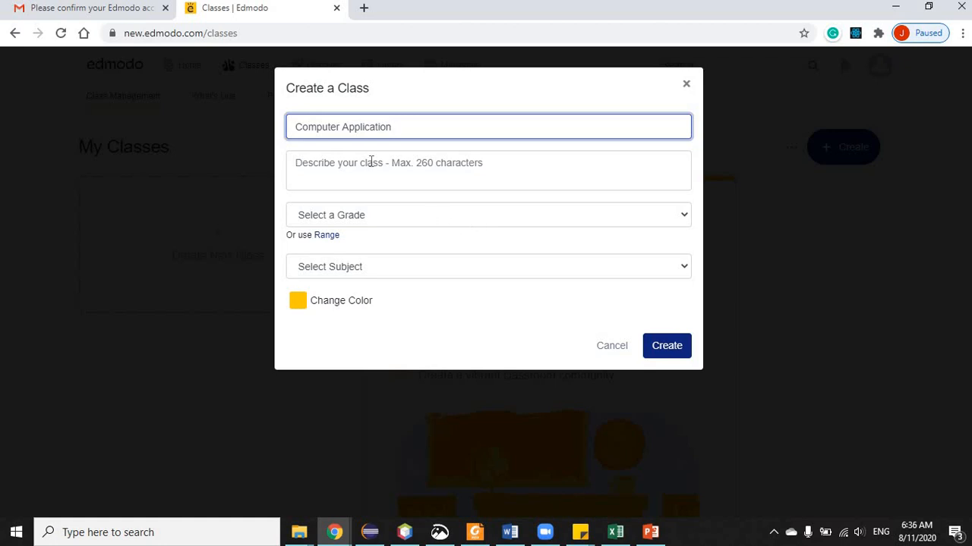
pyautogui.click(371, 162)
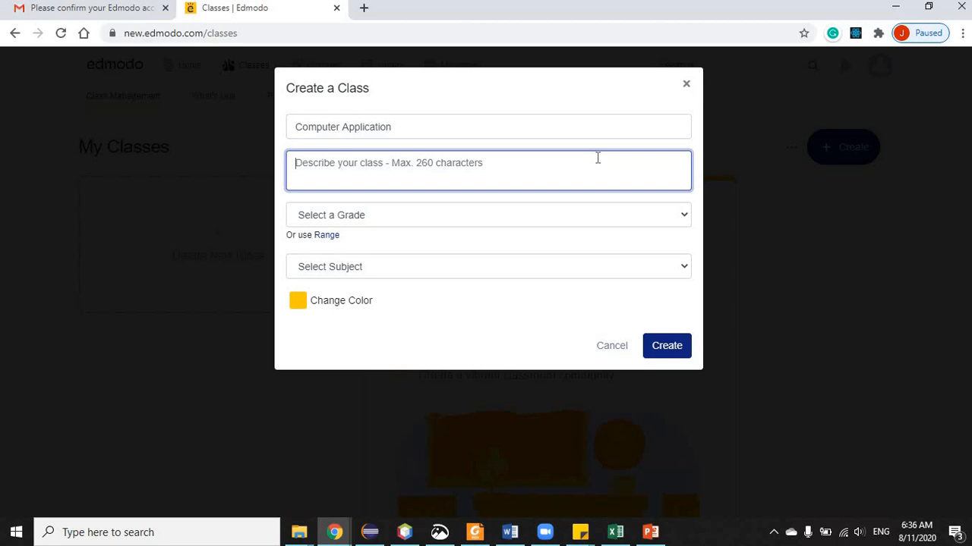
pyautogui.write('Th')
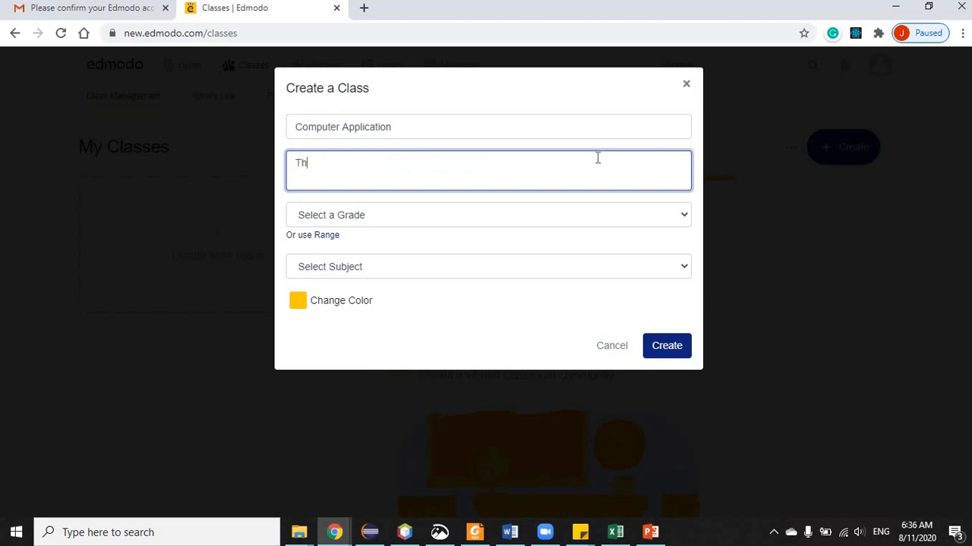
pyautogui.write('is class is all about us')
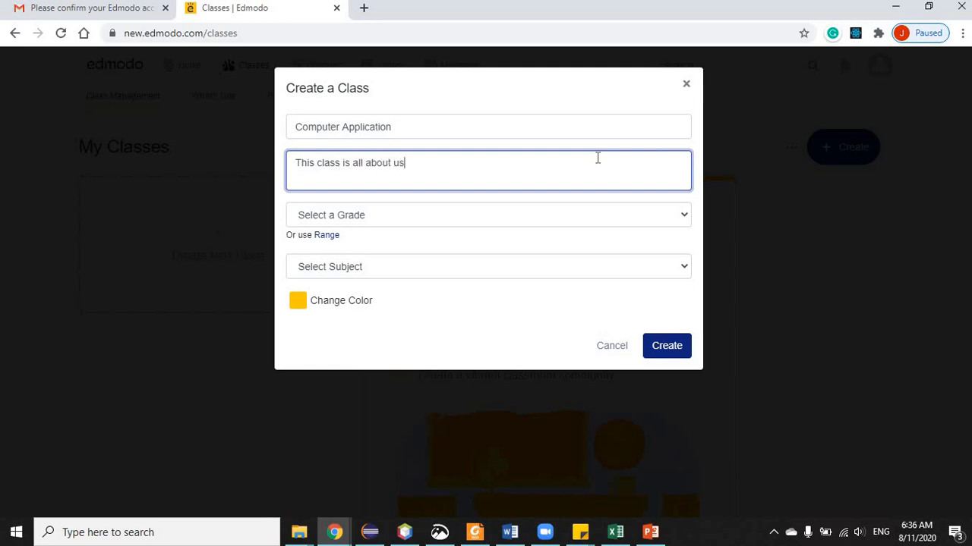
pyautogui.write('ing technology.')
# - Set 12th Grade, Computer Technology subject and sub-subject, blue colour, and create the class
pyautogui.click(682, 218)
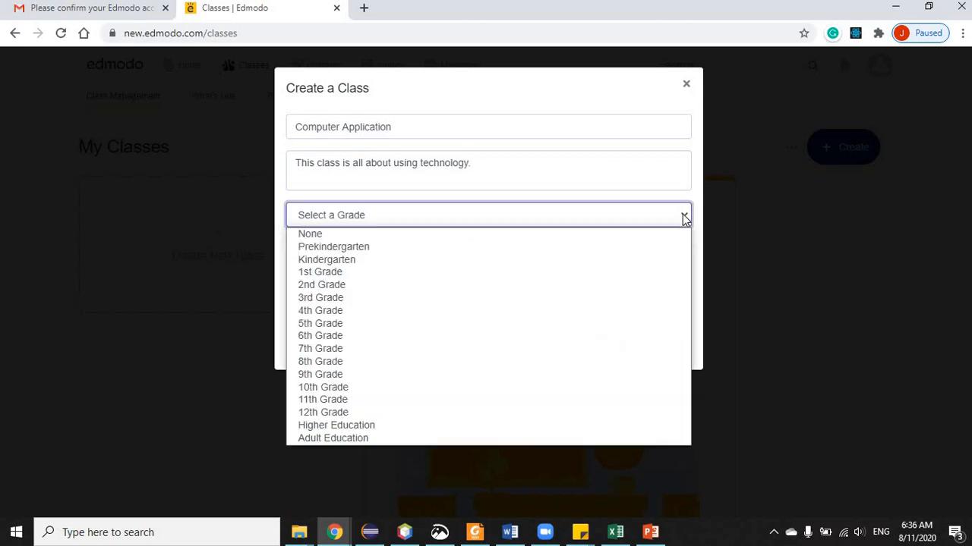
pyautogui.click(336, 414)
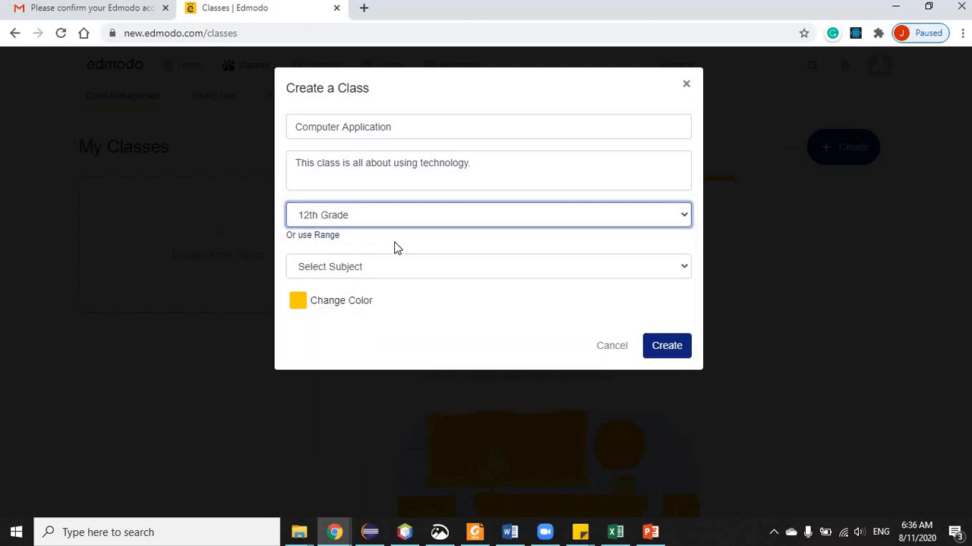
pyautogui.click(608, 271)
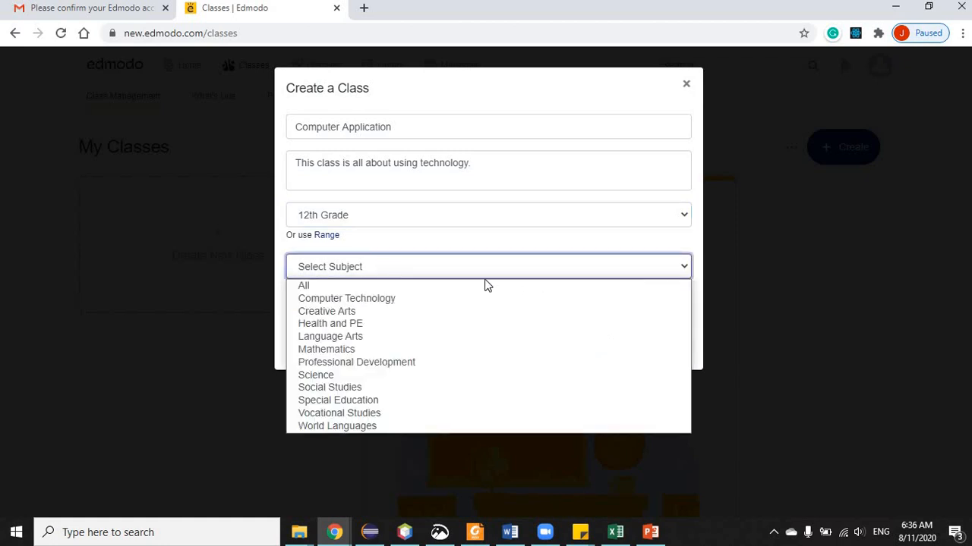
pyautogui.click(367, 301)
pyautogui.click(364, 305)
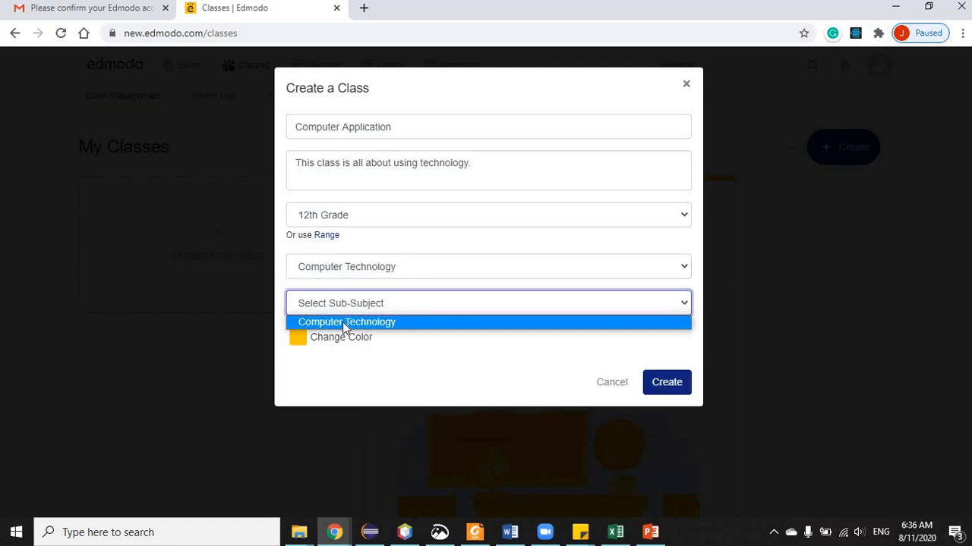
pyautogui.click(342, 322)
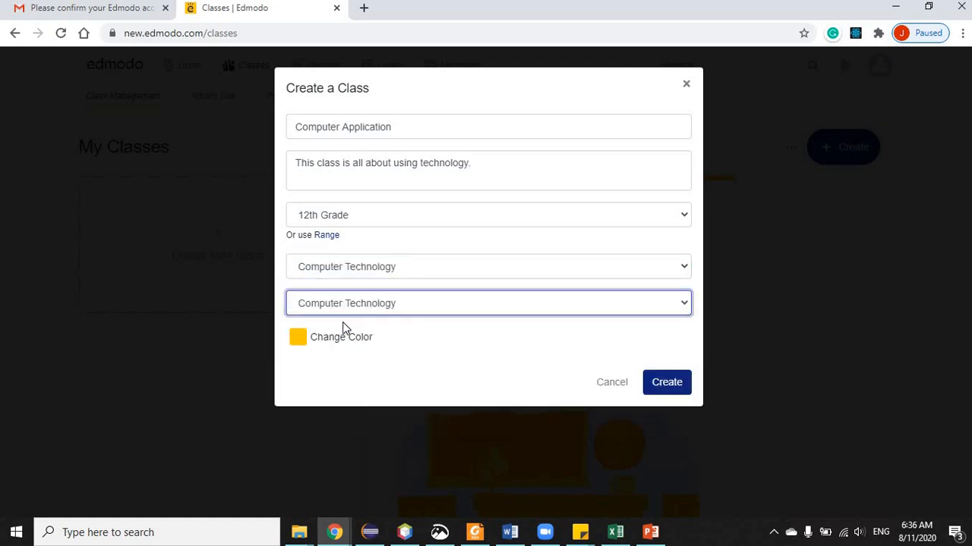
pyautogui.click(299, 338)
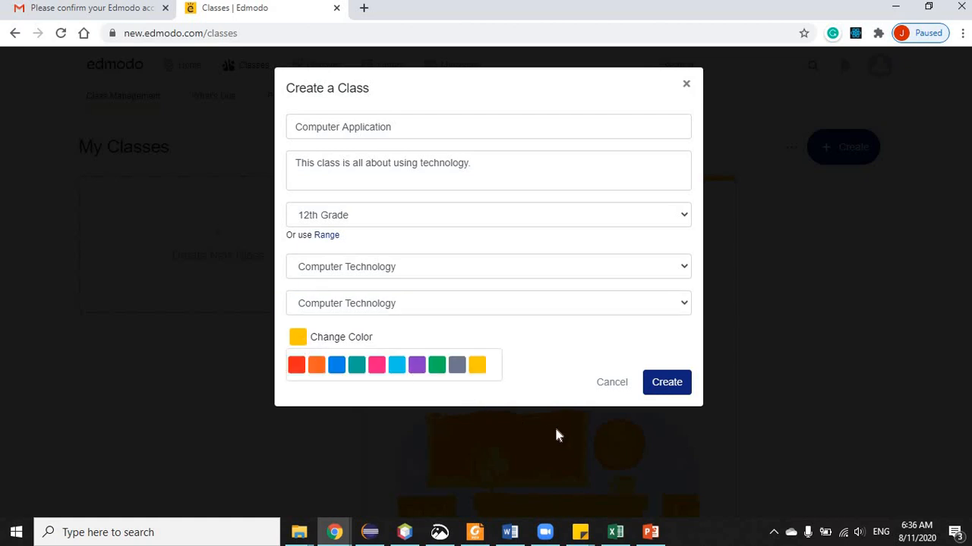
pyautogui.click(337, 366)
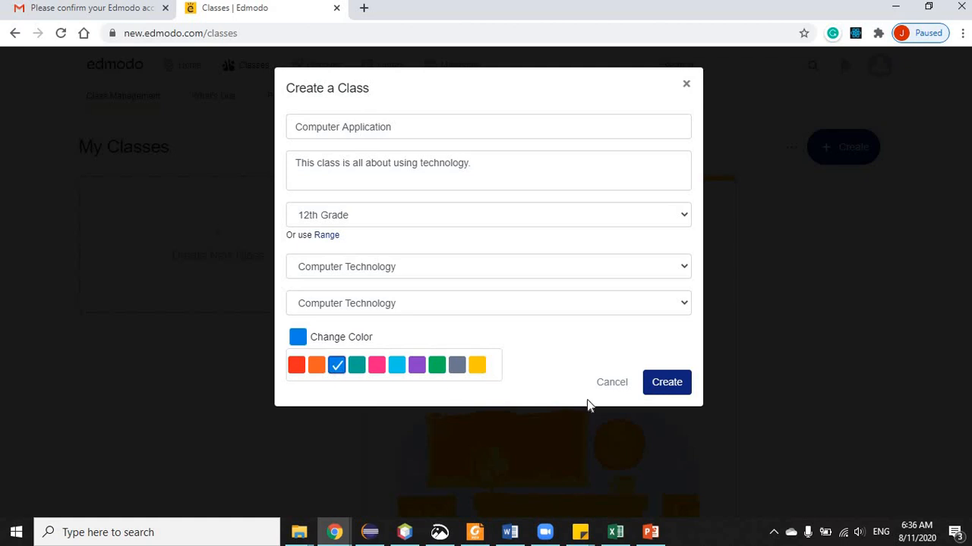
pyautogui.click(665, 386)
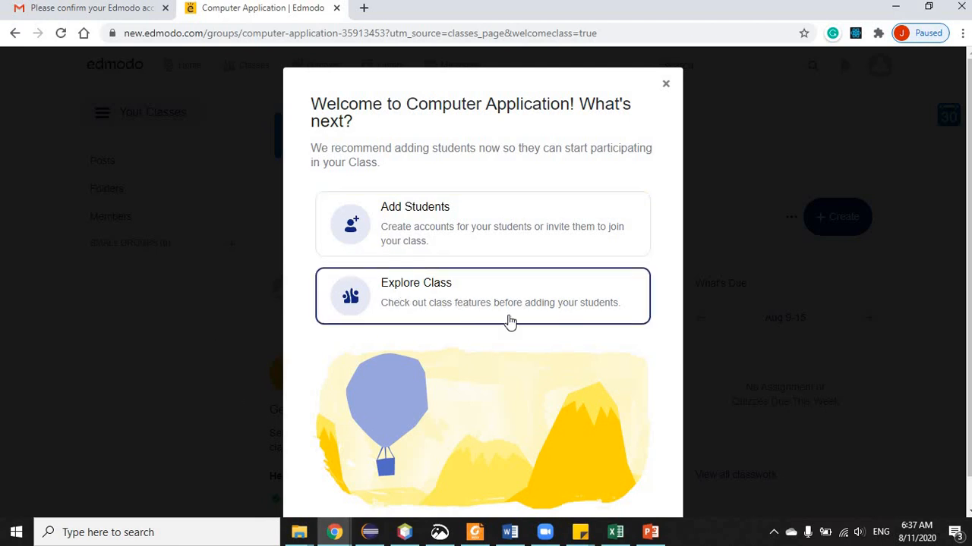
# - Dismiss the welcome message and review the class details: Computer Technology, 12th Grade
pyautogui.click(665, 86)
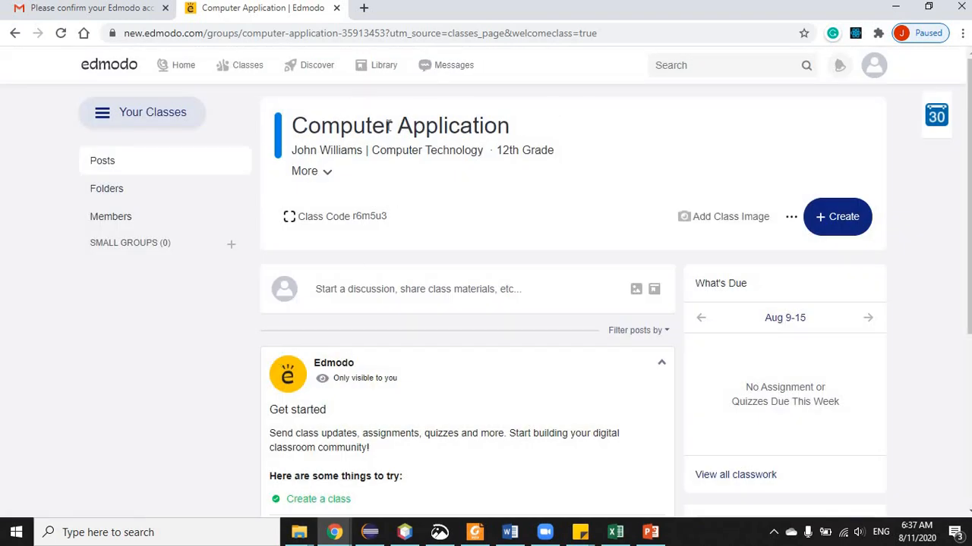
pyautogui.moveTo(296, 125); pyautogui.dragTo(536, 129)
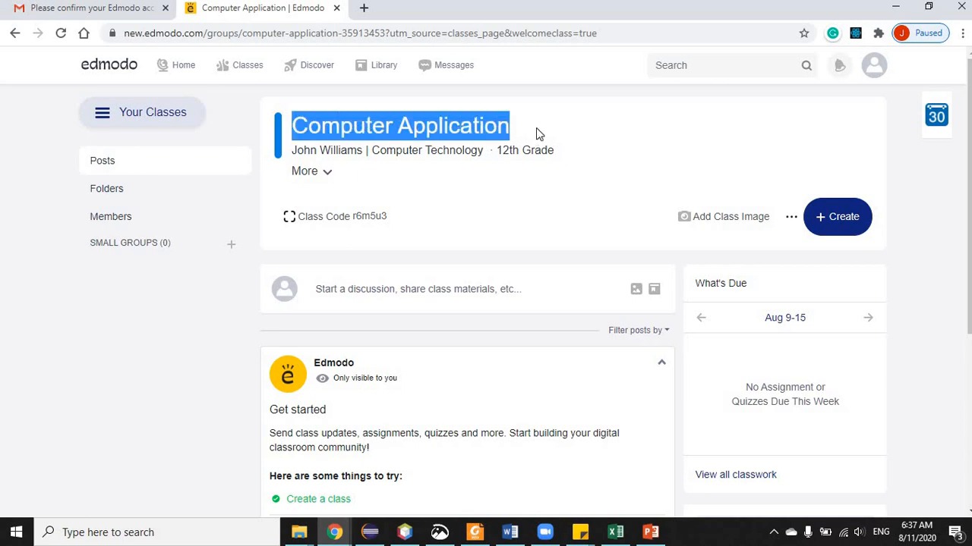
pyautogui.click(334, 177)
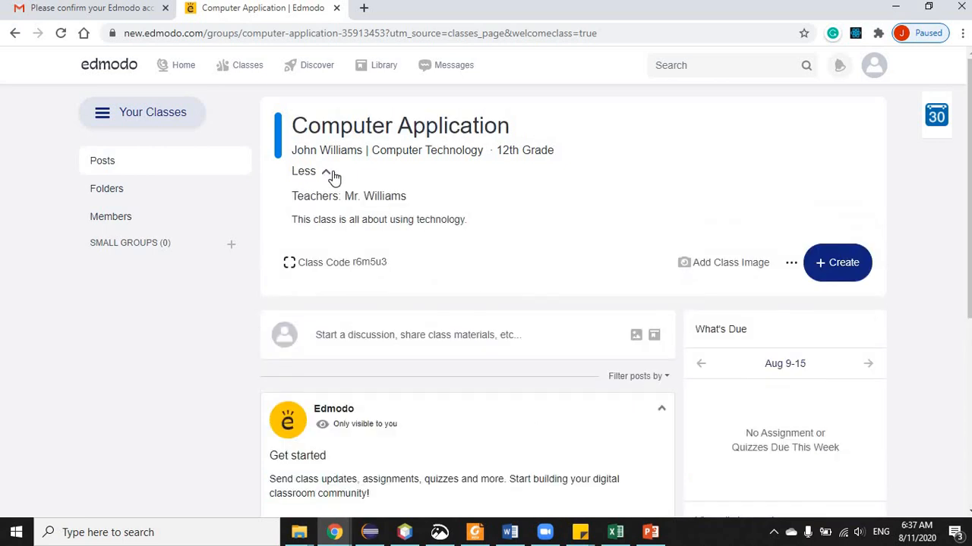
pyautogui.click(332, 174)
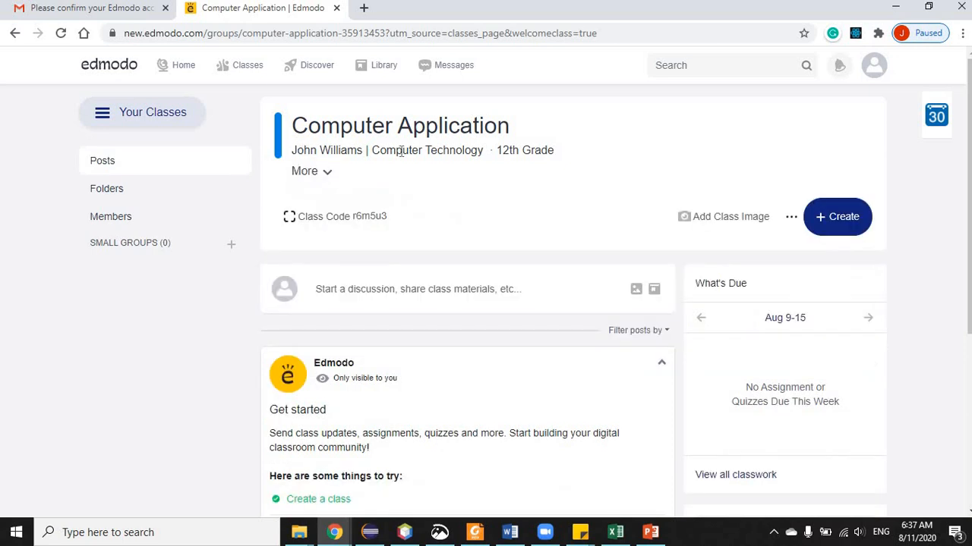
pyautogui.moveTo(373, 149); pyautogui.dragTo(563, 160)
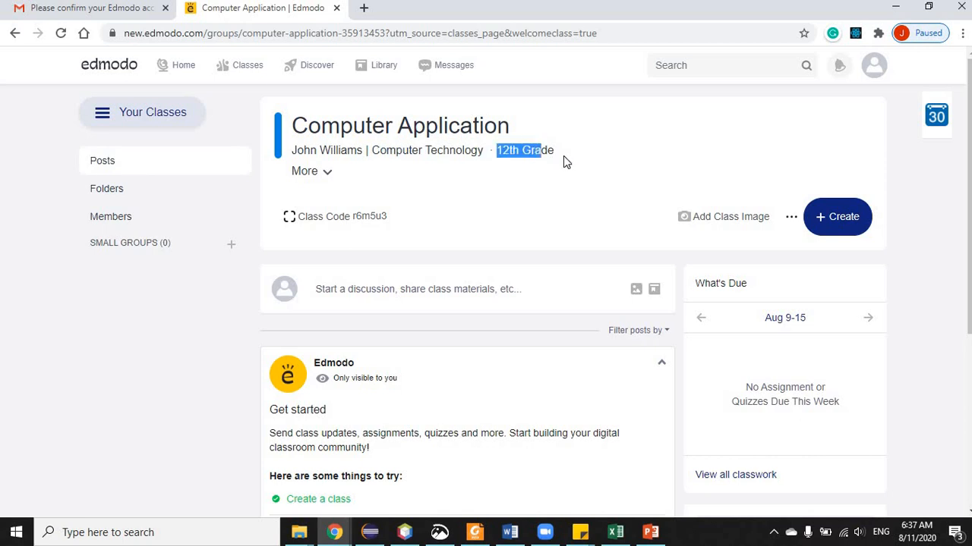
pyautogui.click(534, 216)
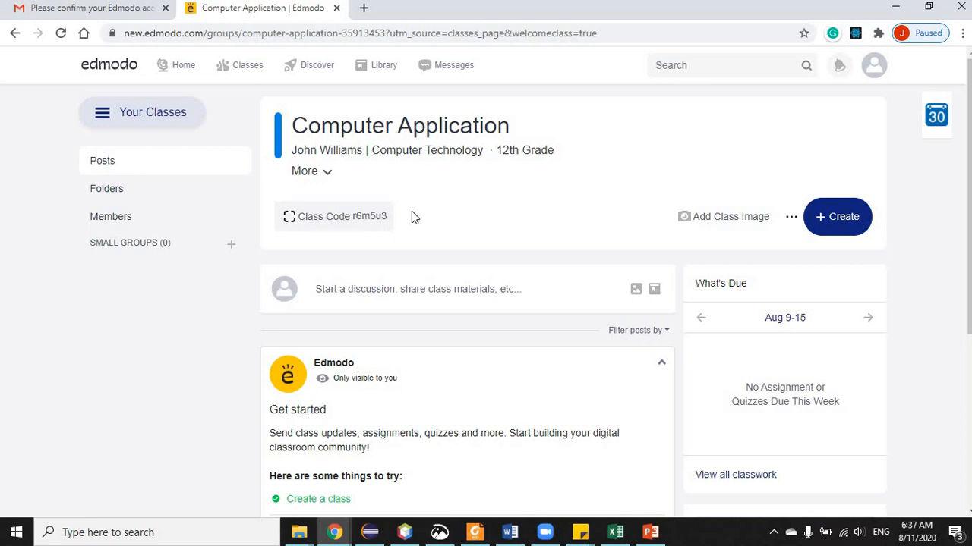
# - Copy the class join code and open the Share a PDF joining instructions
pyautogui.click(290, 219)
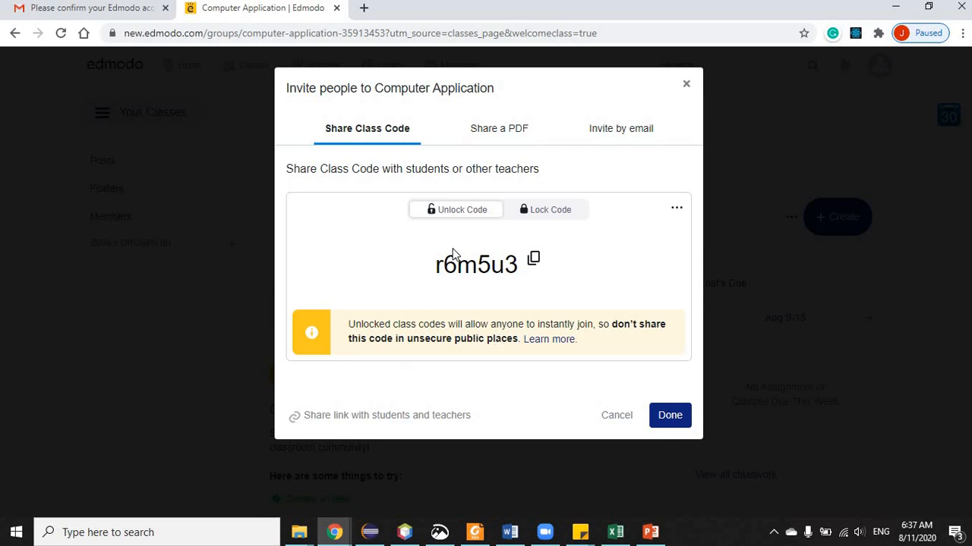
pyautogui.click(533, 259)
pyautogui.click(497, 137)
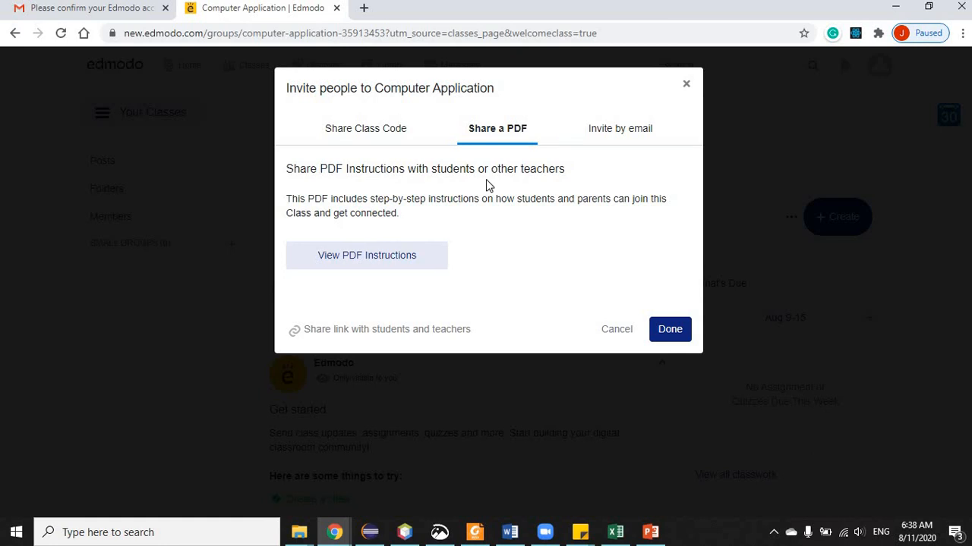
pyautogui.click(358, 257)
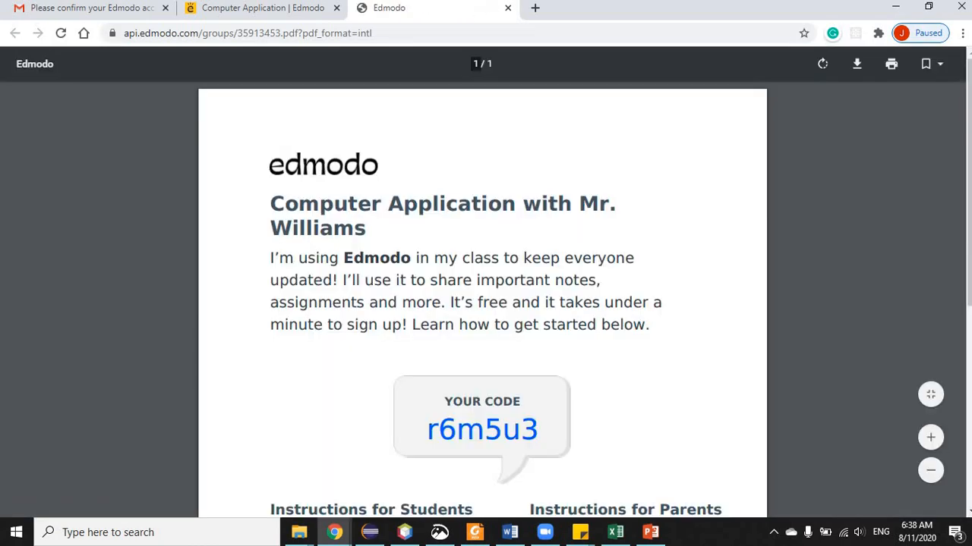
# - Read through the student and parent join-instructions PDF, then close its tab
pyautogui.scroll(-1, 649, 256)
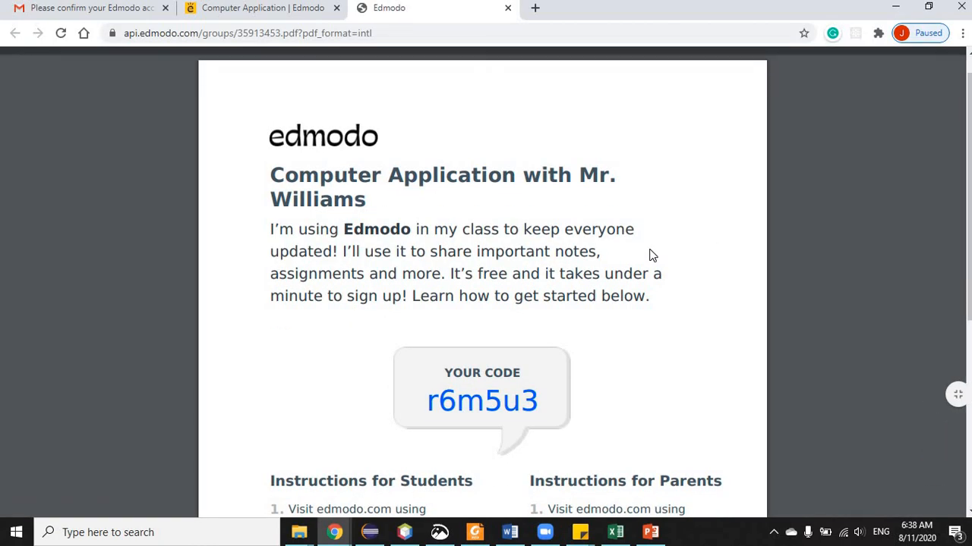
pyautogui.scroll(-5, 649, 256)
pyautogui.scroll(-7, 649, 255)
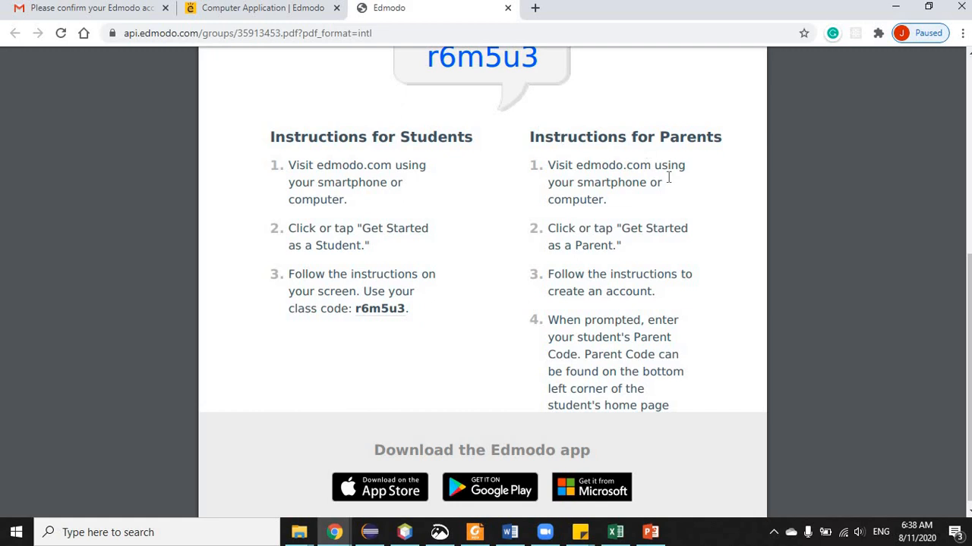
pyautogui.scroll(-1, 667, 178)
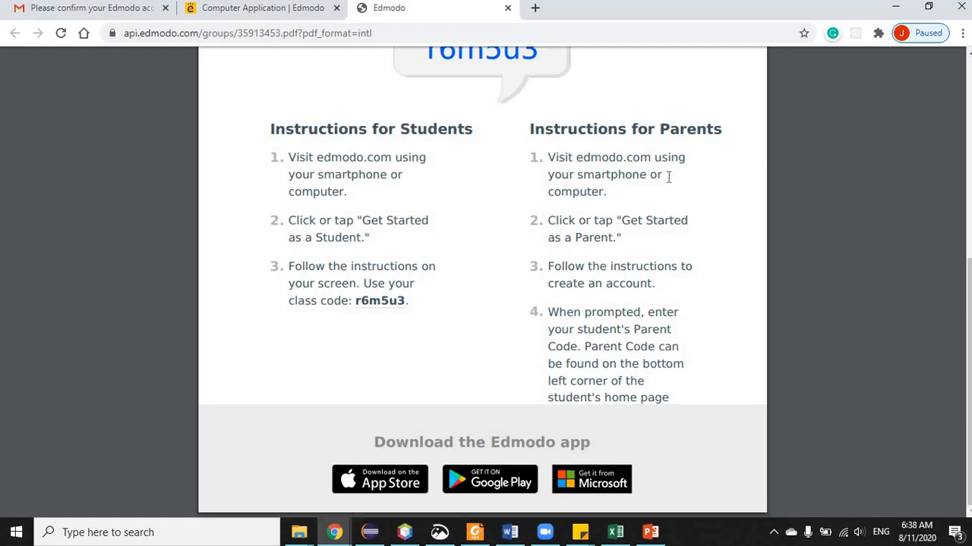
pyautogui.scroll(1, 668, 177)
pyautogui.scroll(-1, 668, 177)
pyautogui.scroll(3, 668, 177)
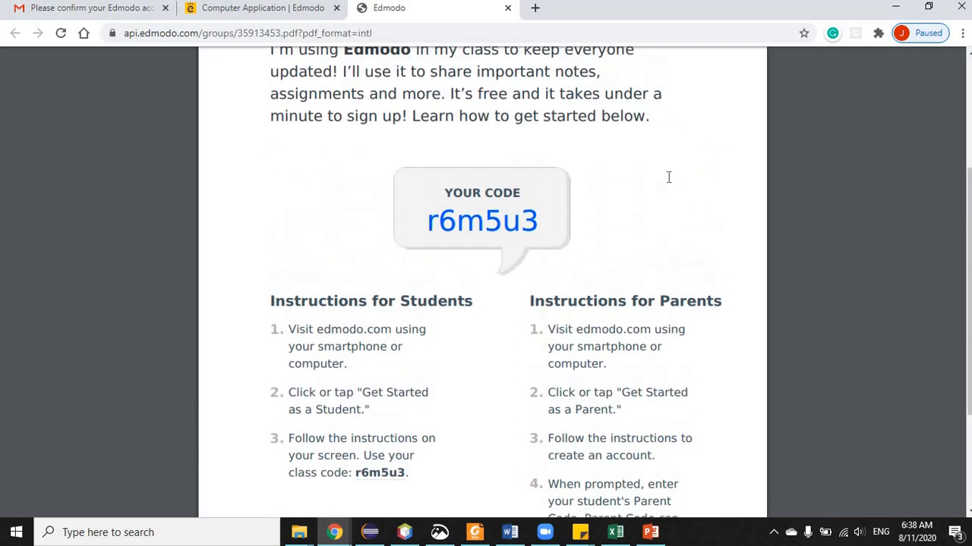
pyautogui.scroll(2, 668, 177)
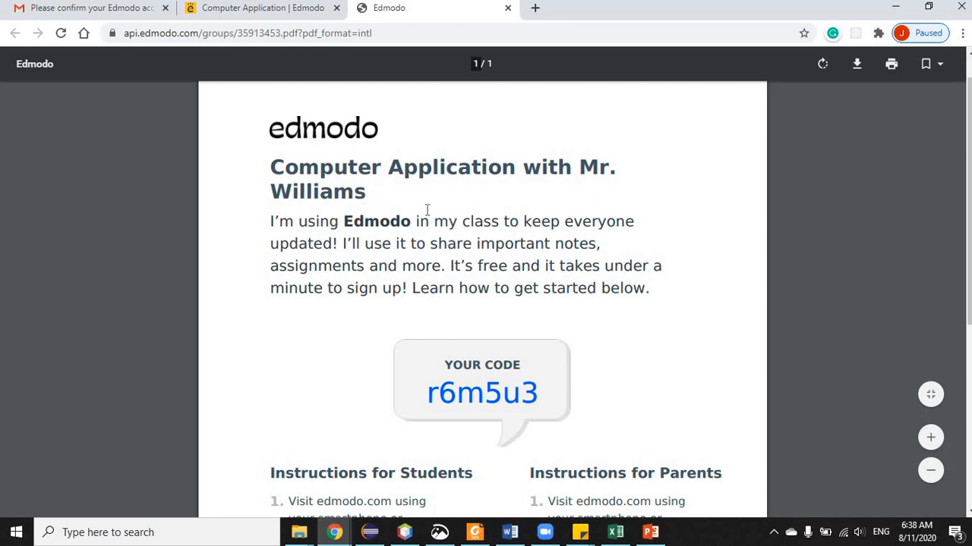
pyautogui.scroll(-1, 427, 209)
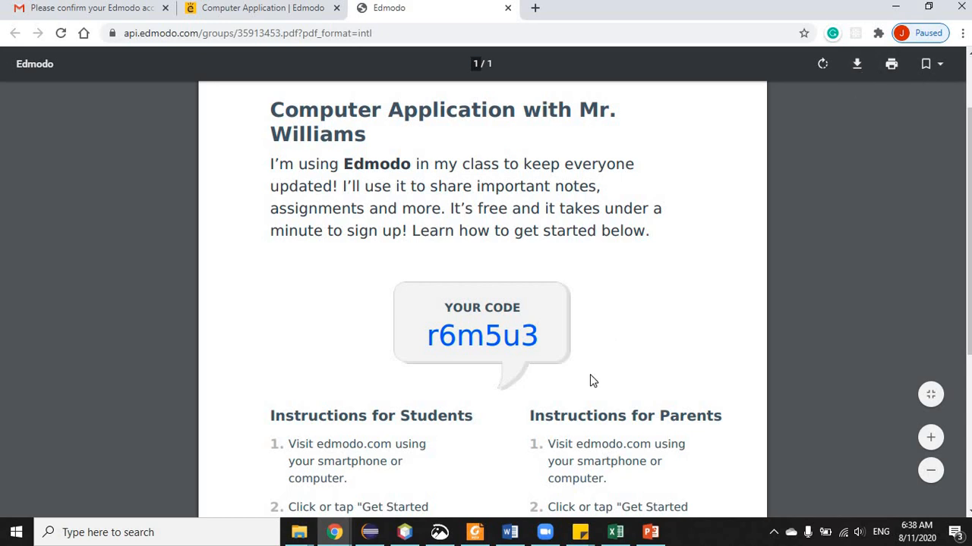
pyautogui.scroll(2, 590, 375)
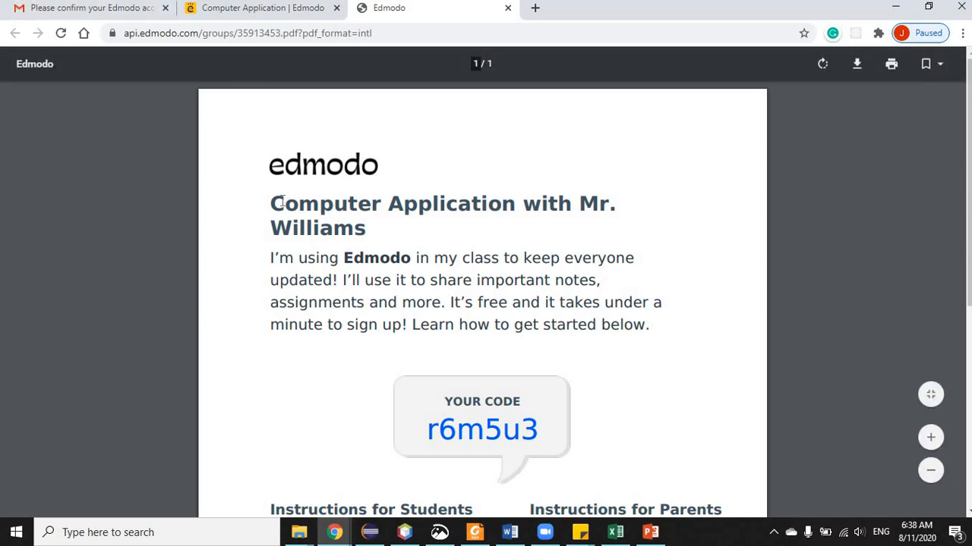
pyautogui.click(508, 8)
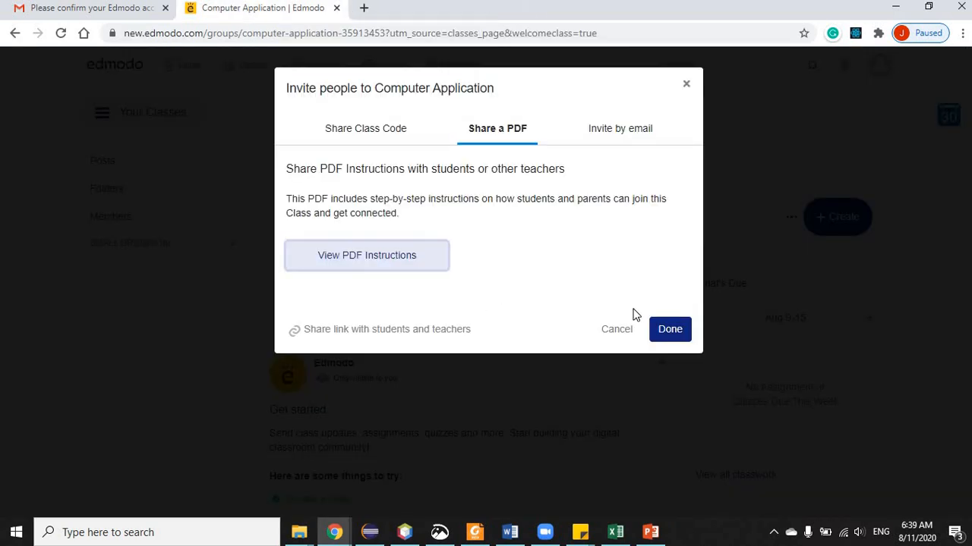
# - Cancel the Invite dialog and go to the Computer Application class's Folders page
pyautogui.click(615, 334)
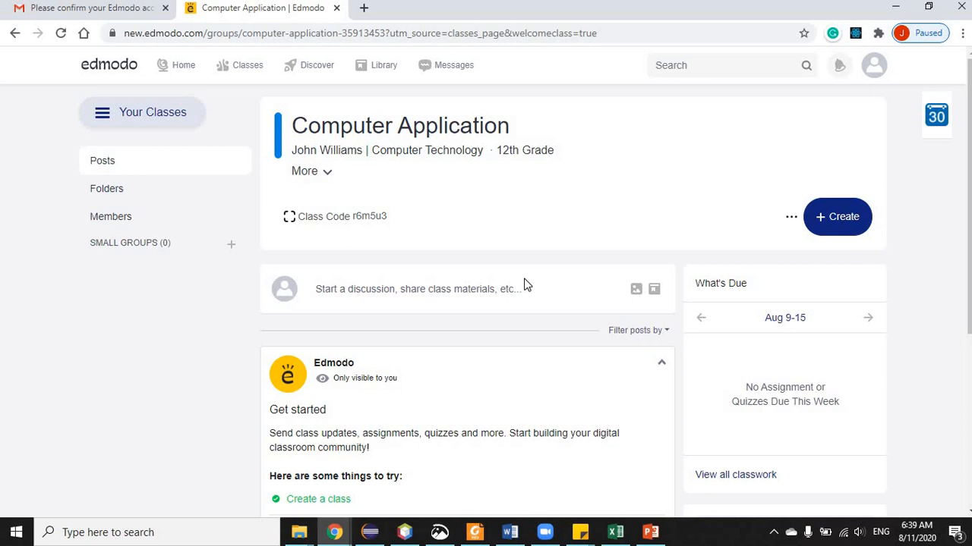
pyautogui.click(114, 196)
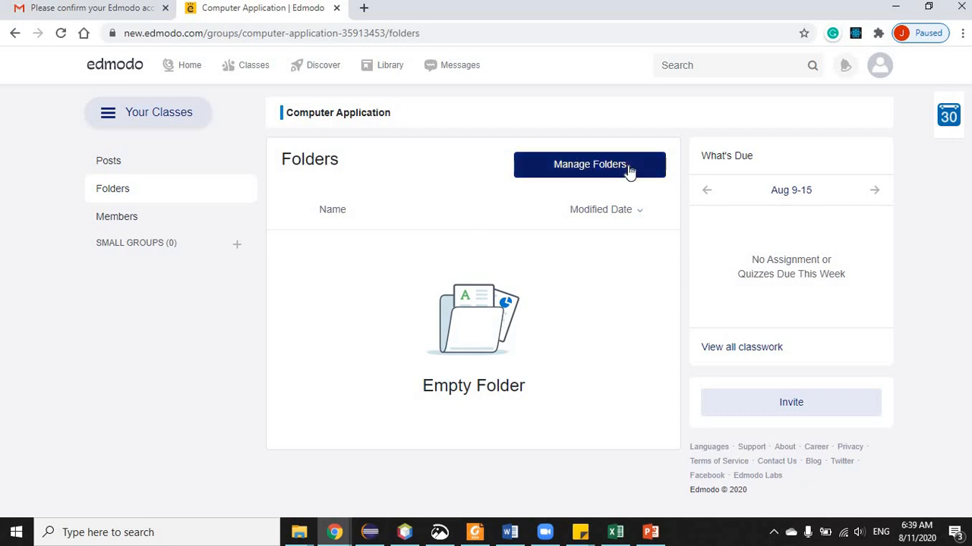
# - Open Manage Folders to see the folders that can be shared with the class
pyautogui.click(605, 171)
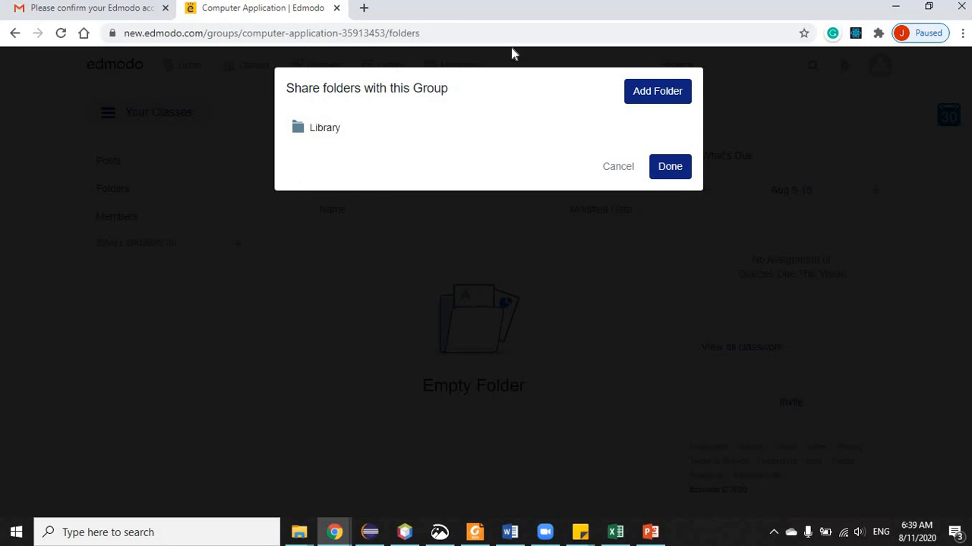
pyautogui.click(652, 86)
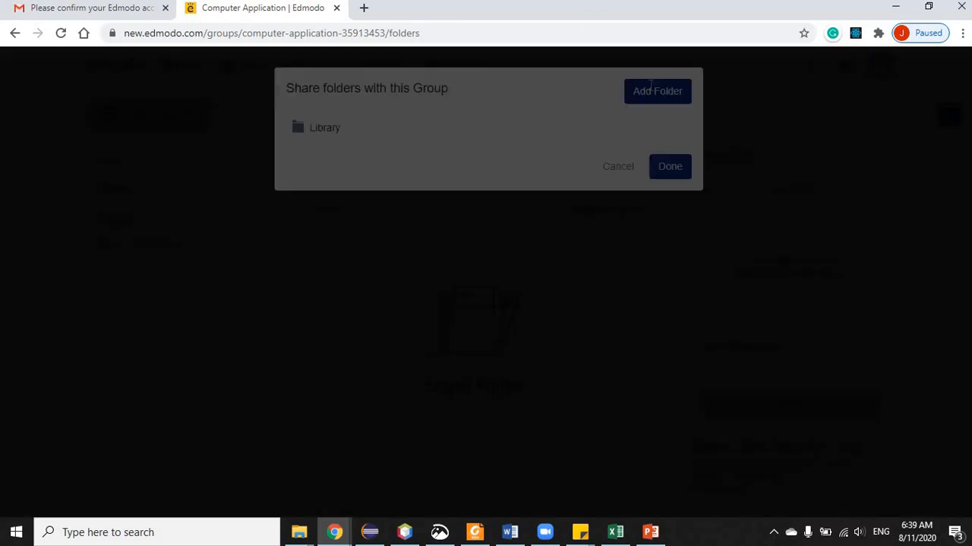
pyautogui.click(488, 130)
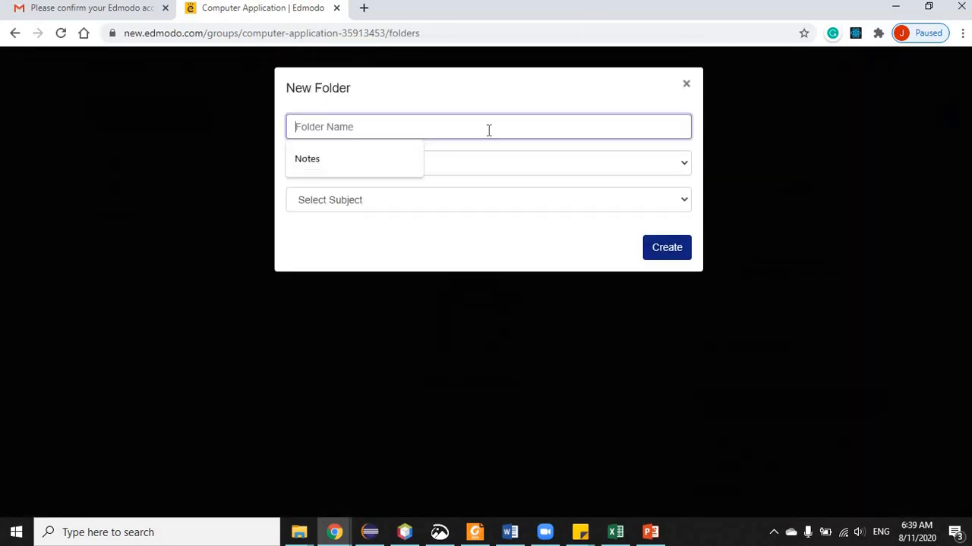
pyautogui.click(325, 160)
pyautogui.click(351, 165)
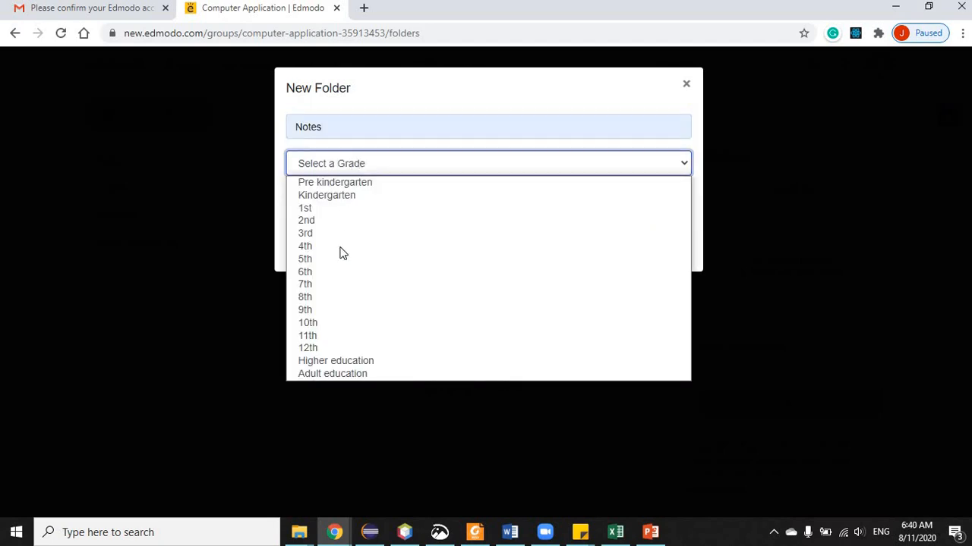
pyautogui.click(317, 349)
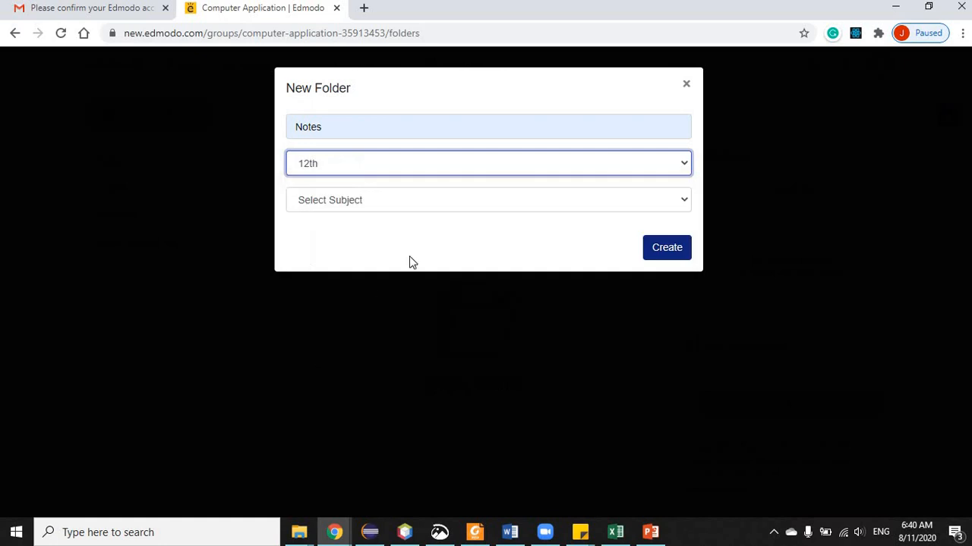
pyautogui.click(513, 202)
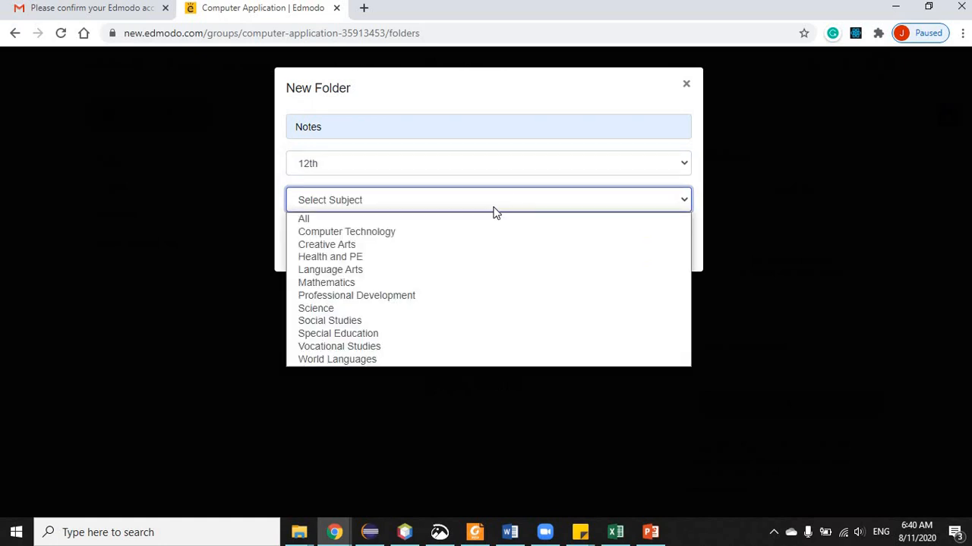
pyautogui.click(370, 231)
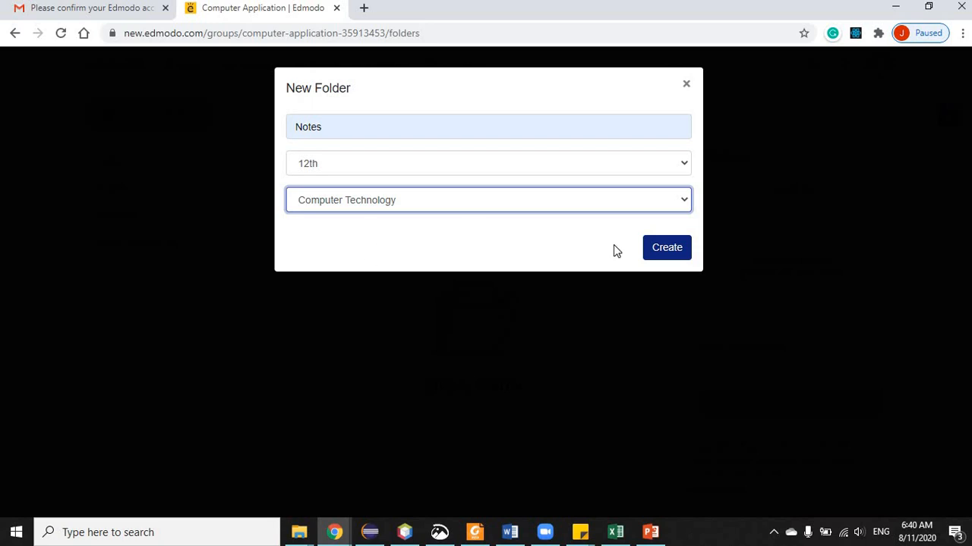
pyautogui.click(659, 254)
pyautogui.click(675, 253)
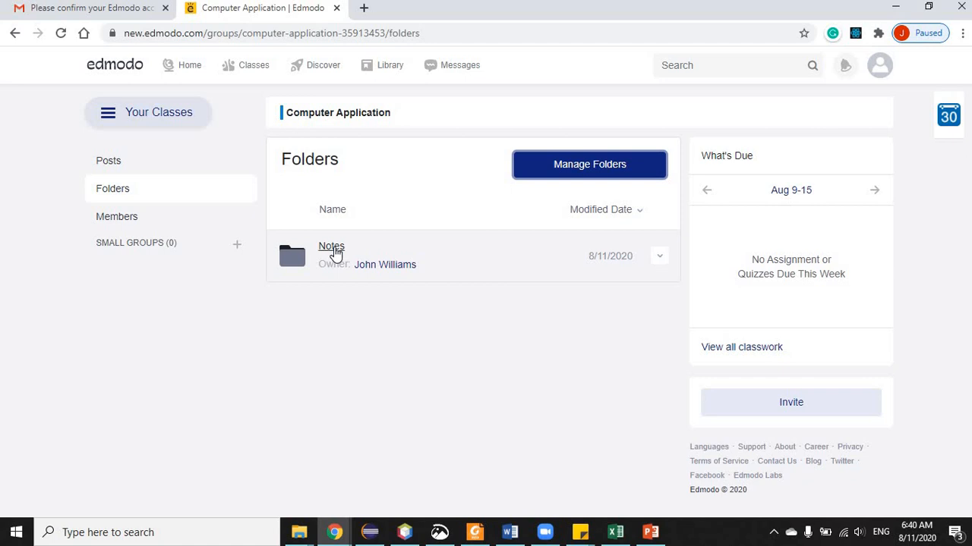
# - Open the empty Notes folder and show the New menu's item types
pyautogui.click(333, 249)
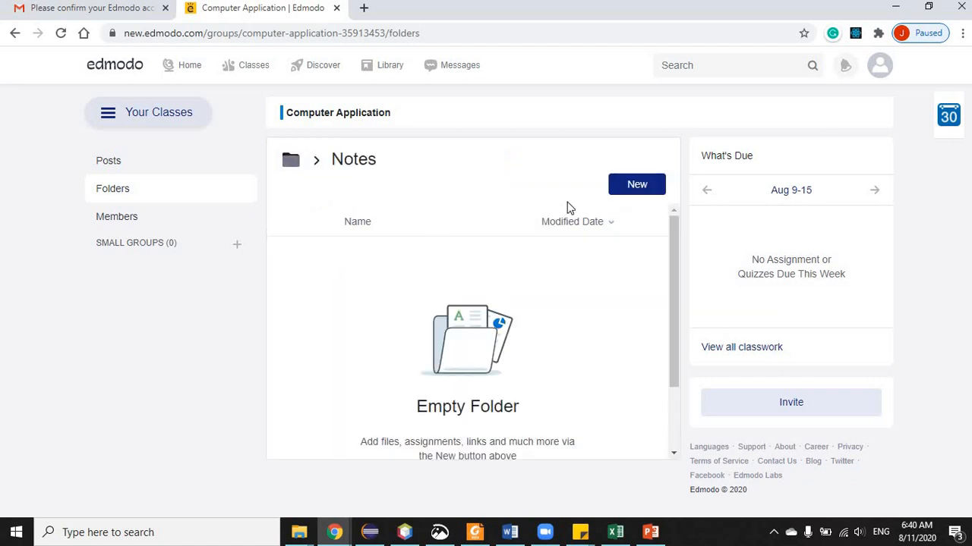
pyautogui.scroll(-2, 680, 320)
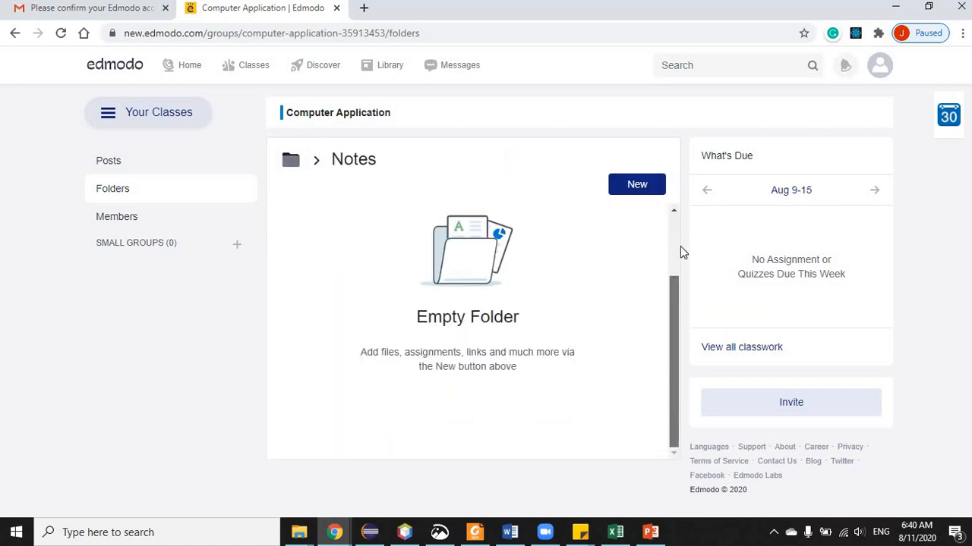
pyautogui.scroll(2, 675, 228)
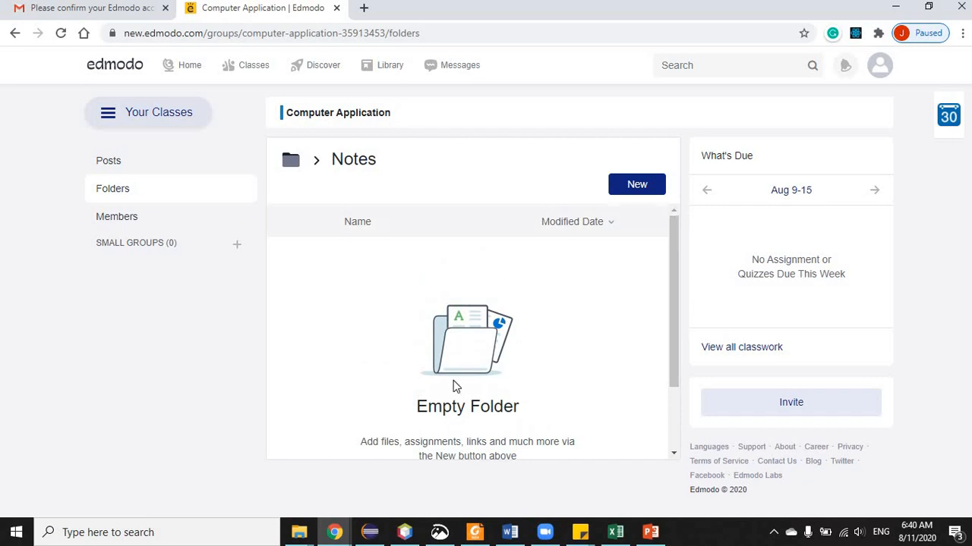
pyautogui.click(641, 188)
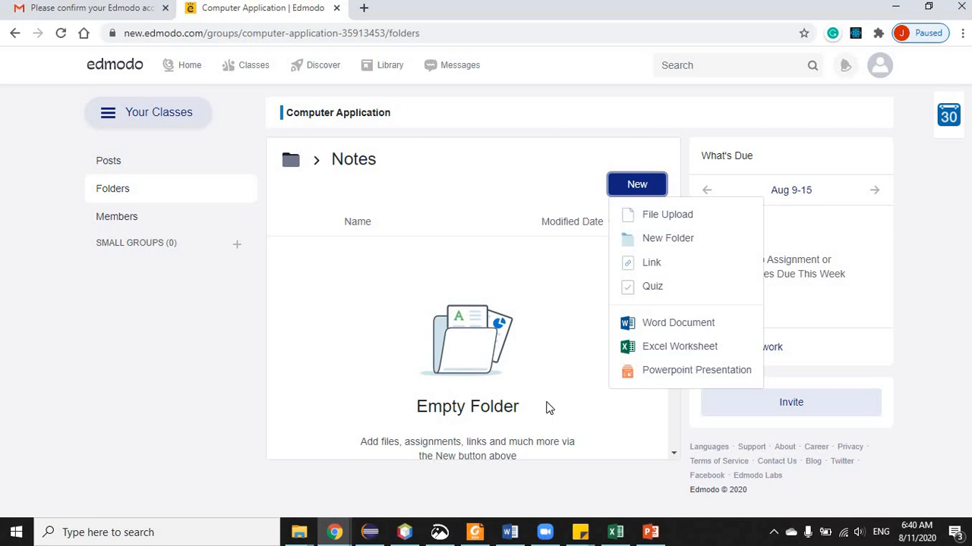
# - Upload C++ vector.docx from the computer into the Notes folder via File Upload
pyautogui.click(676, 216)
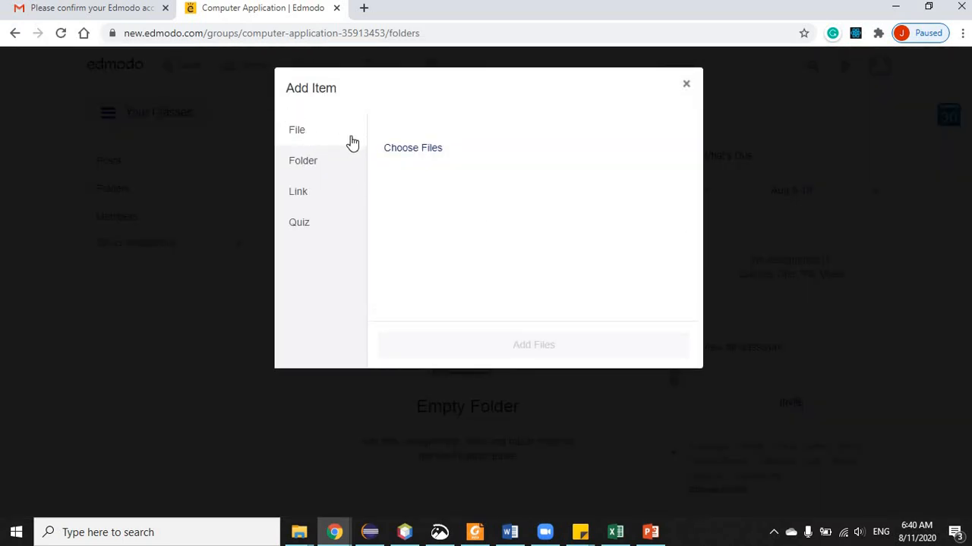
pyautogui.click(410, 148)
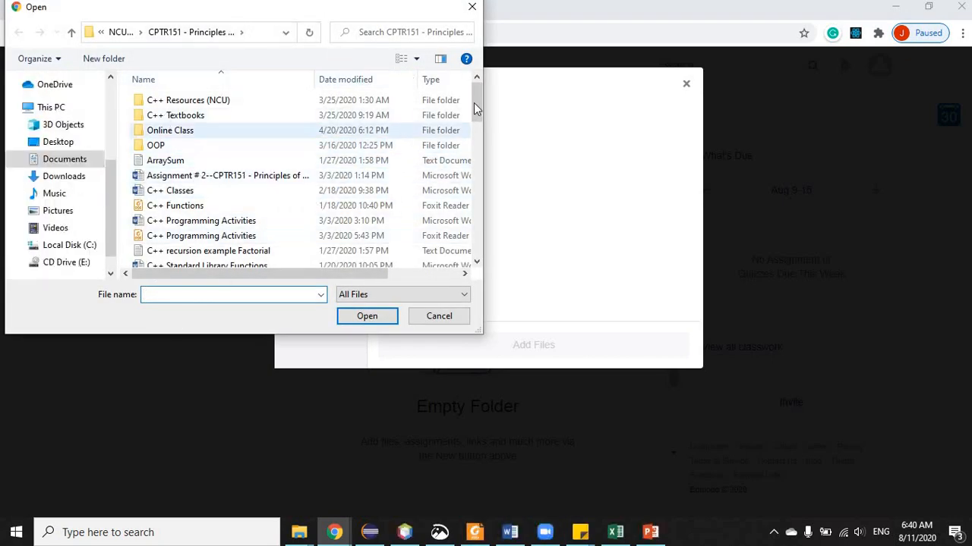
pyautogui.scroll(-3, 473, 132)
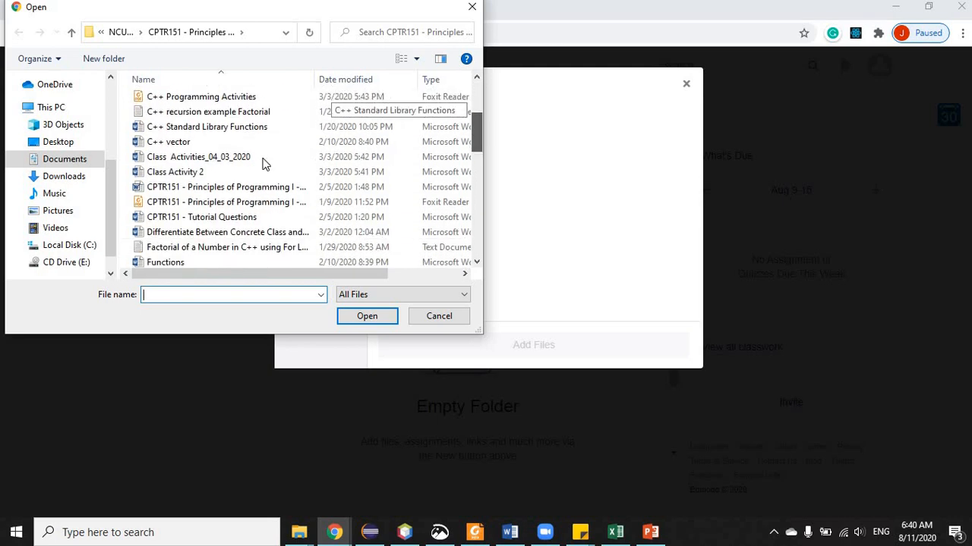
pyautogui.click(184, 142)
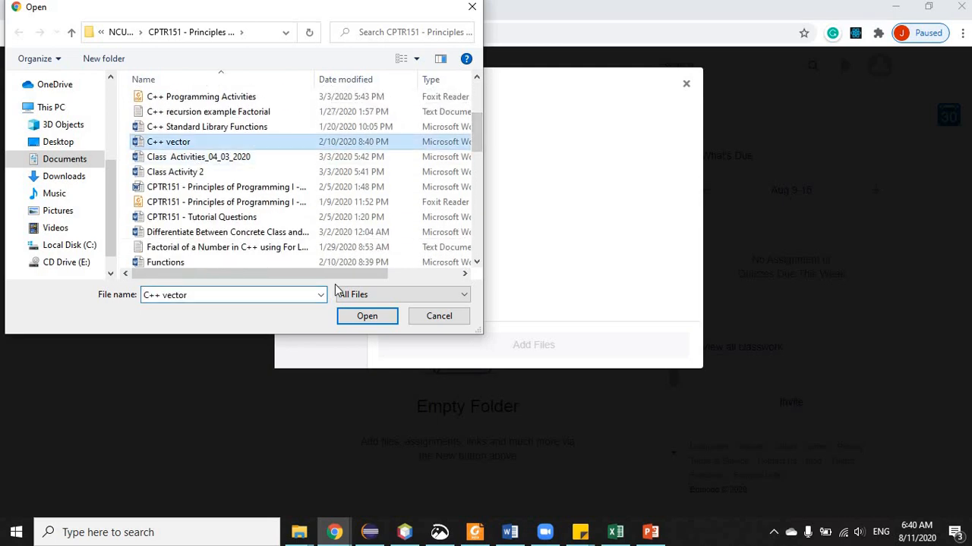
pyautogui.click(365, 318)
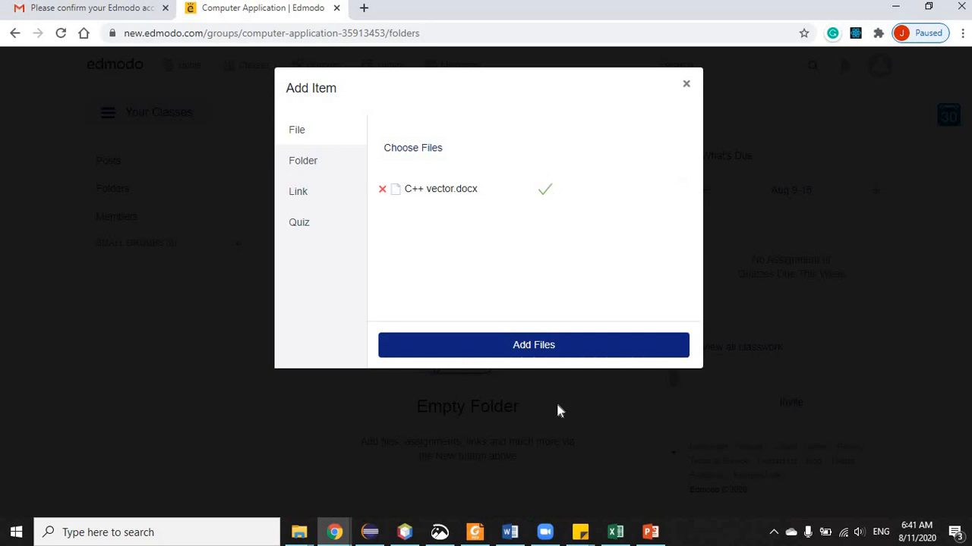
pyautogui.click(536, 347)
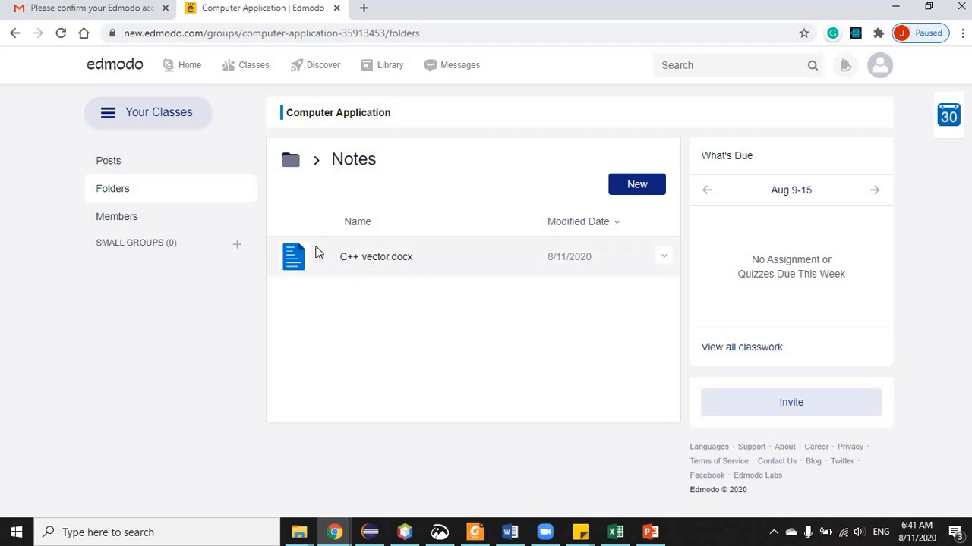
pyautogui.click(663, 258)
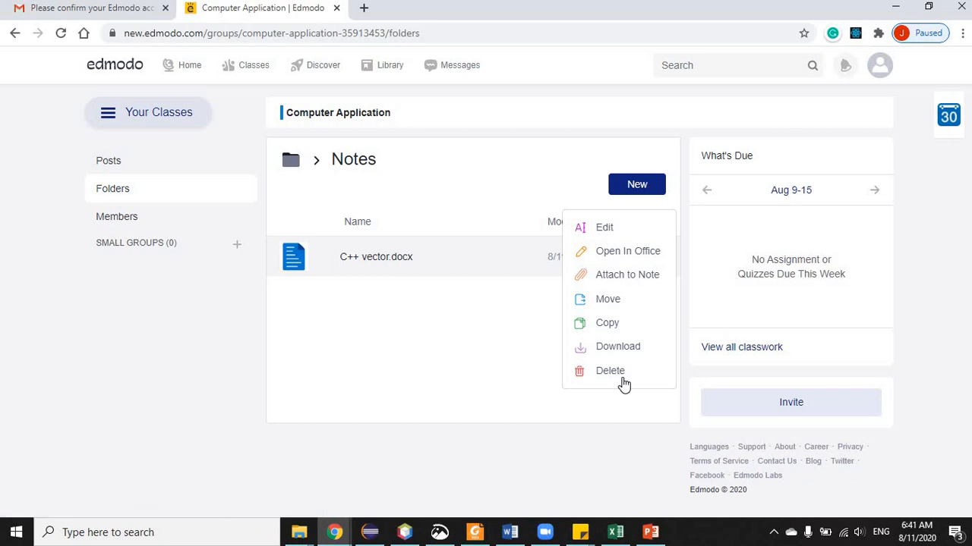
pyautogui.click(364, 347)
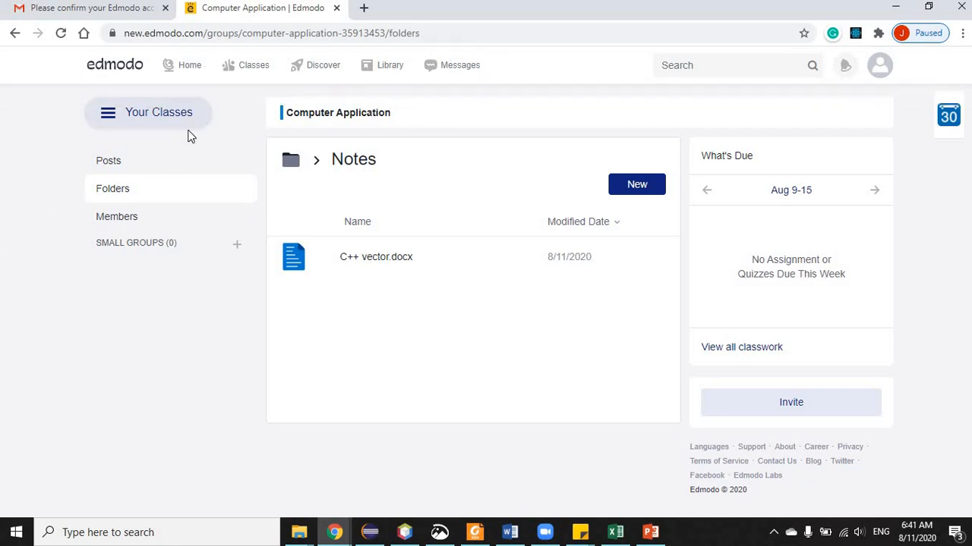
pyautogui.moveTo(248, 69)
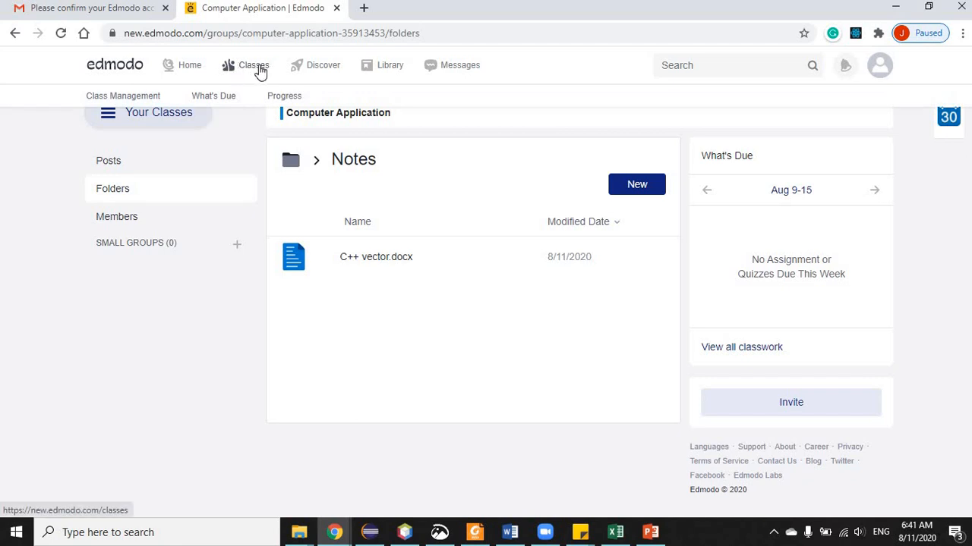
# - Check the class's empty Grades and Badges in Progress, then view What's Due
pyautogui.click(295, 101)
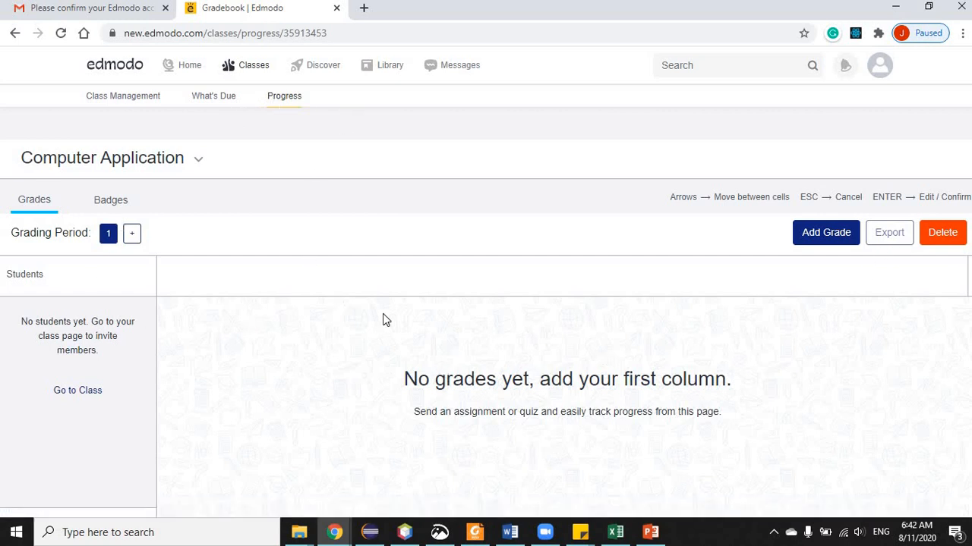
pyautogui.click(106, 201)
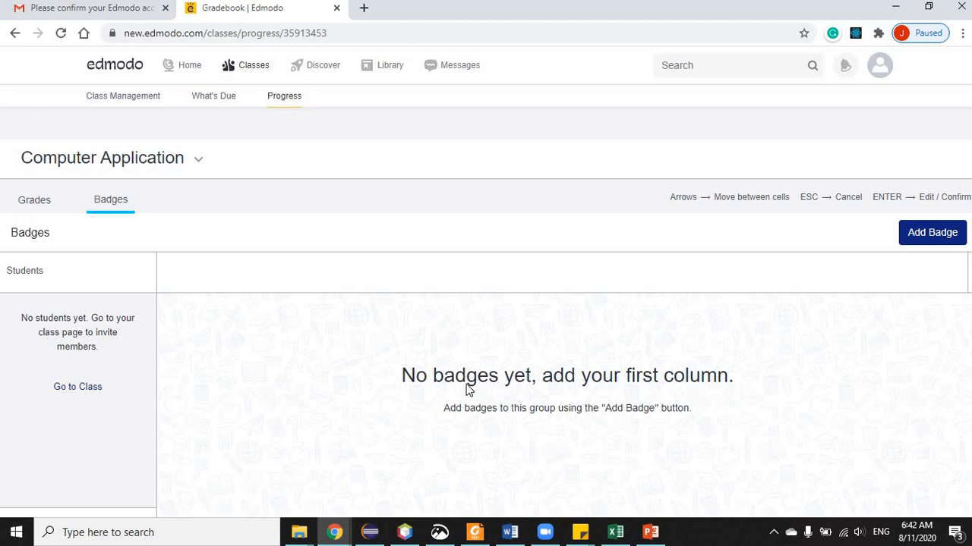
pyautogui.click(36, 200)
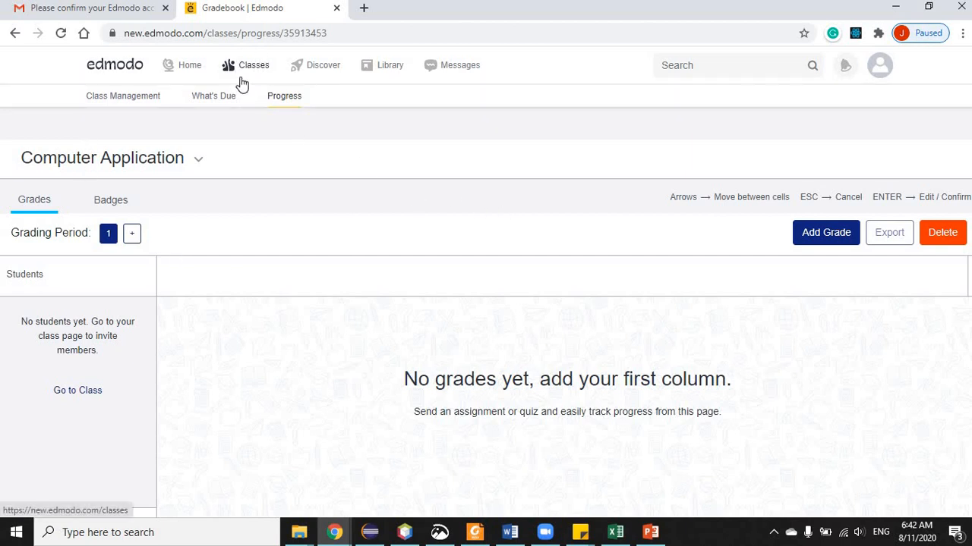
pyautogui.click(201, 102)
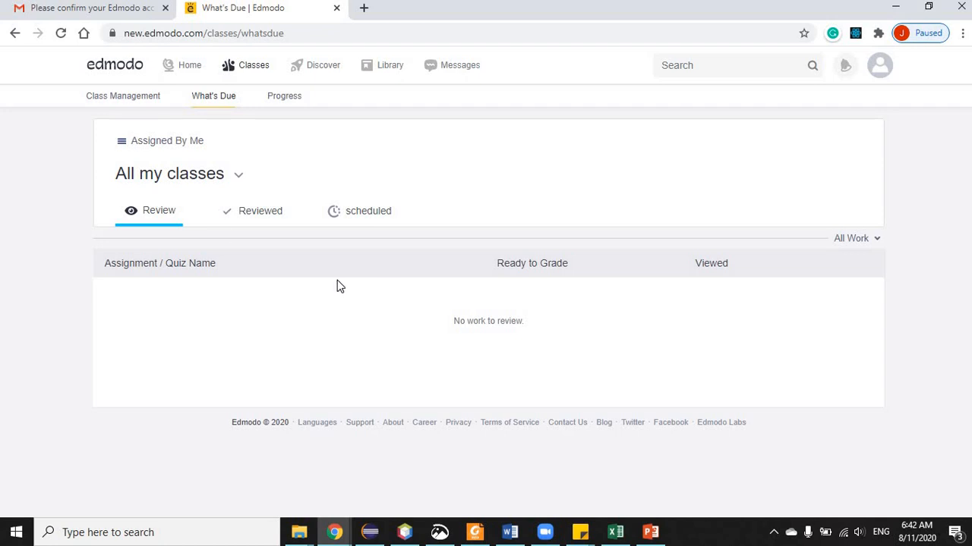
# - From the Computer Application class page, create a new quiz via Create > Quiz > New
pyautogui.click(255, 66)
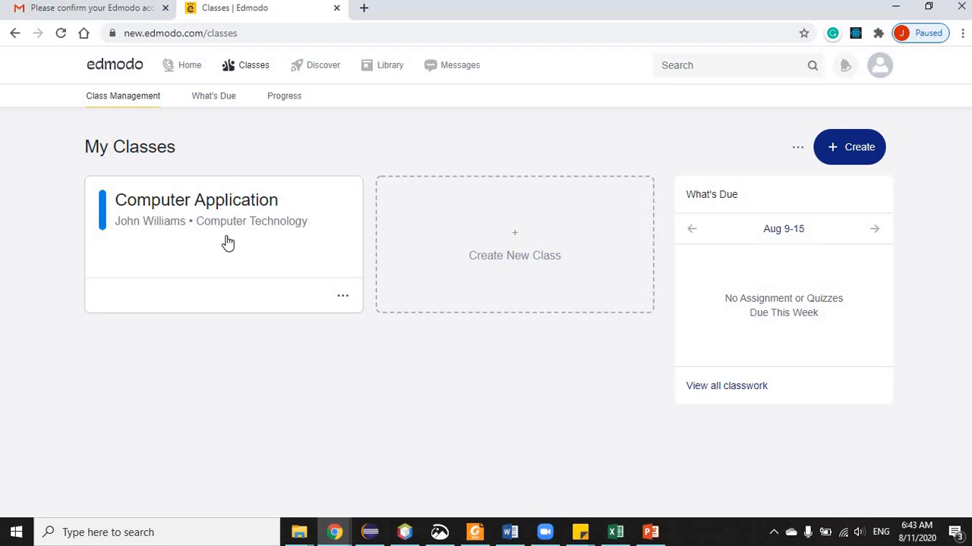
pyautogui.click(225, 239)
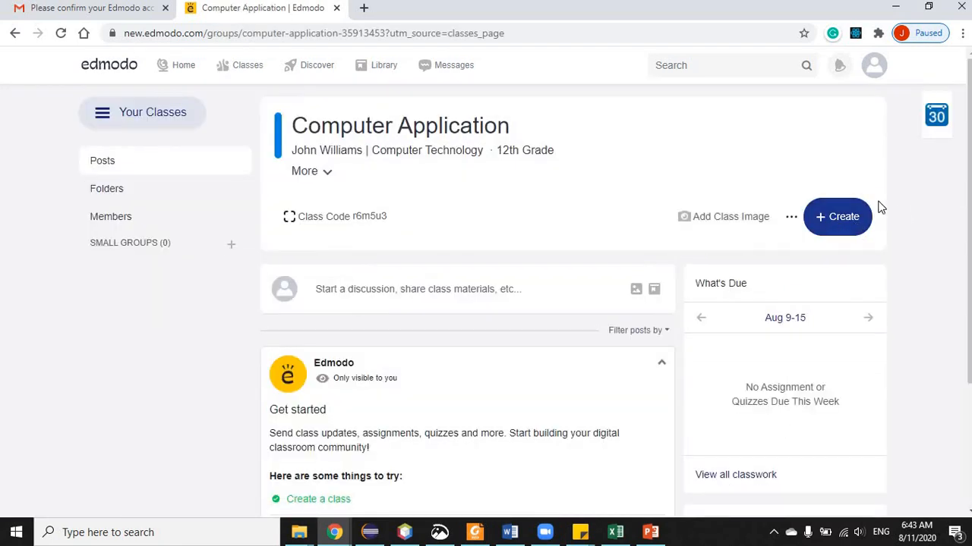
pyautogui.click(841, 219)
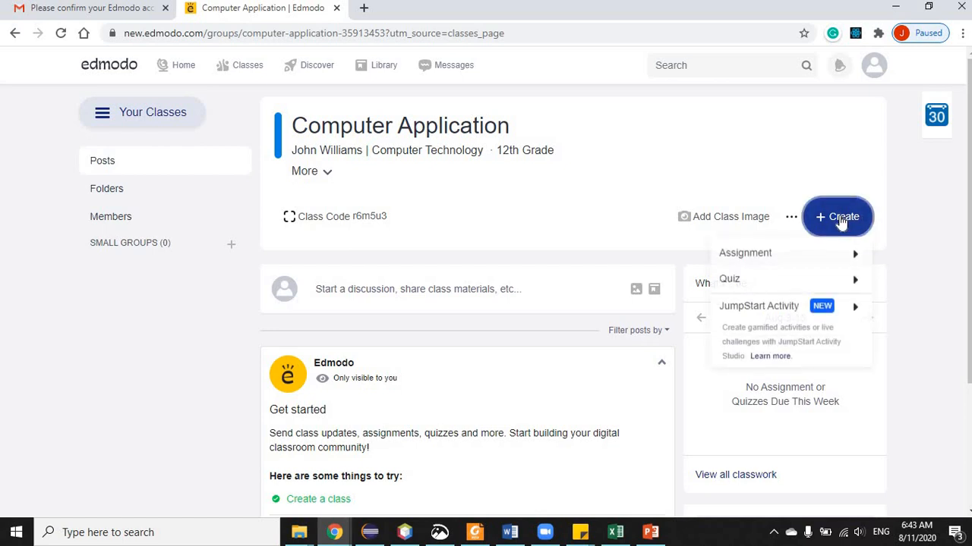
pyautogui.moveTo(729, 284)
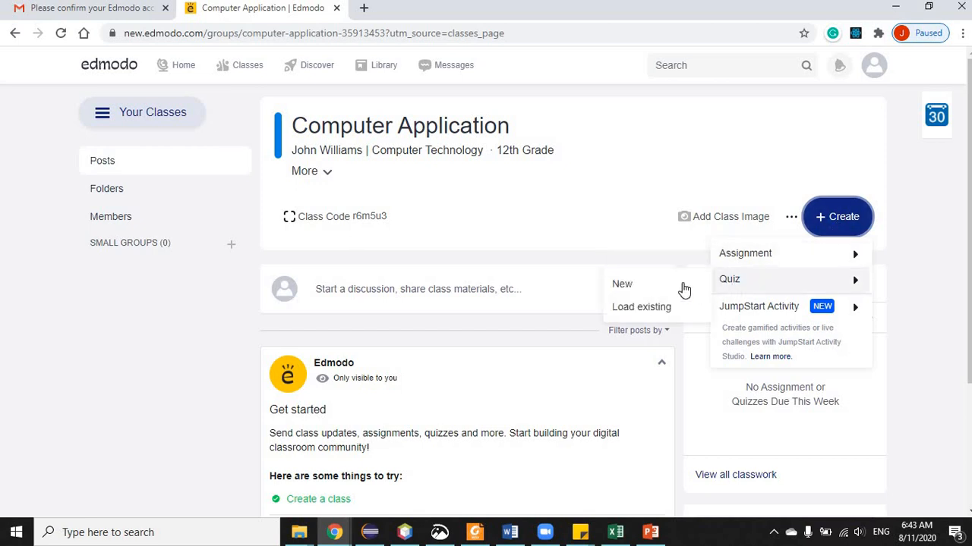
pyautogui.click(623, 286)
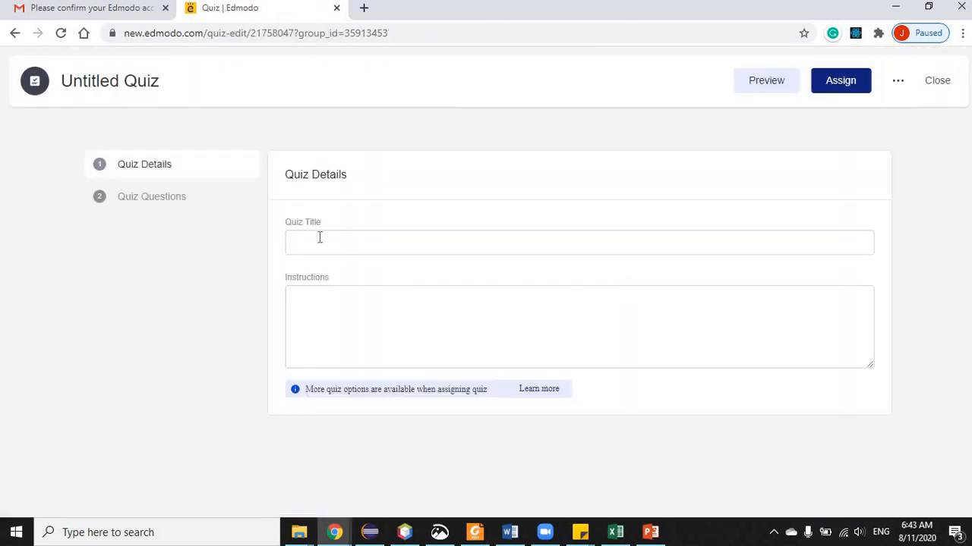
# - Title the quiz 'Quiz 1' with the instructions 'Do All'
pyautogui.click(316, 238)
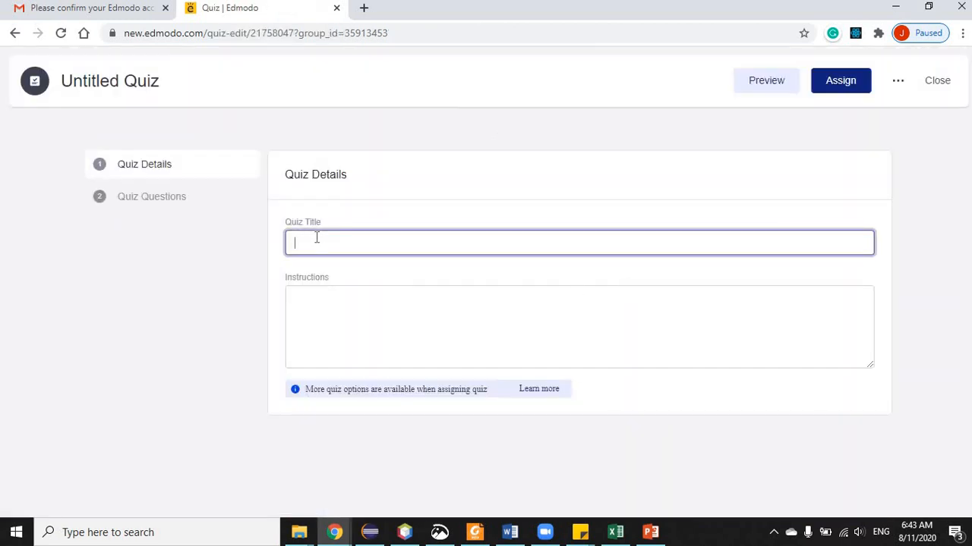
pyautogui.write('Q')
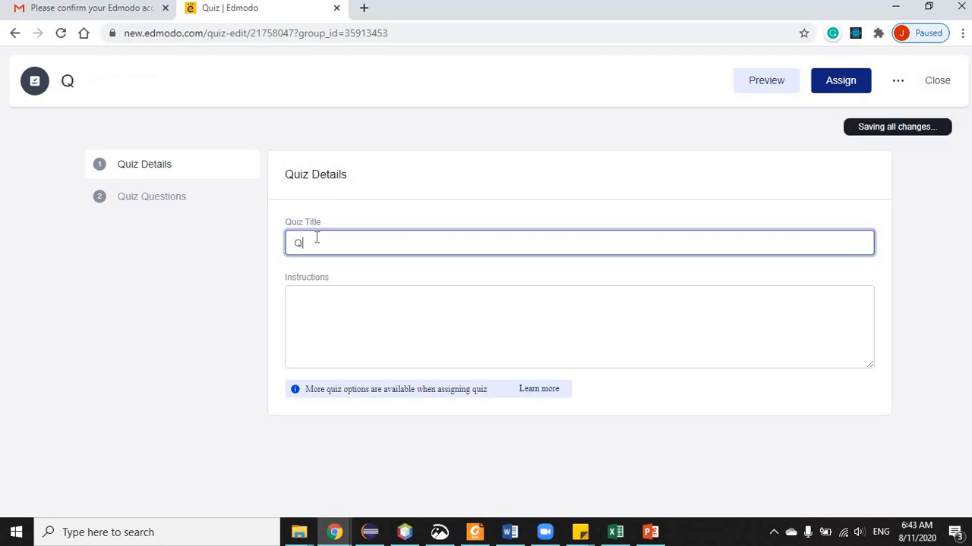
pyautogui.write('uiz 1')
pyautogui.click(403, 316)
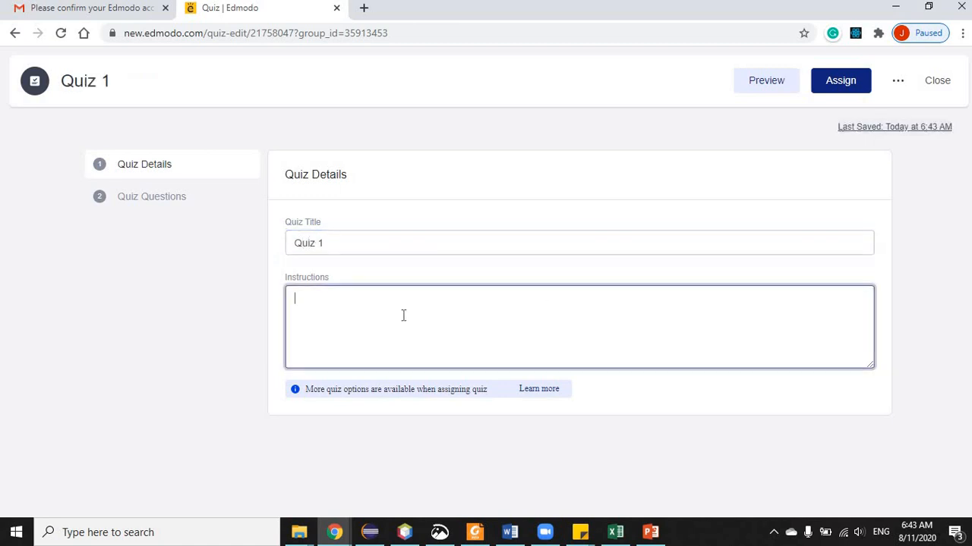
pyautogui.write('D')
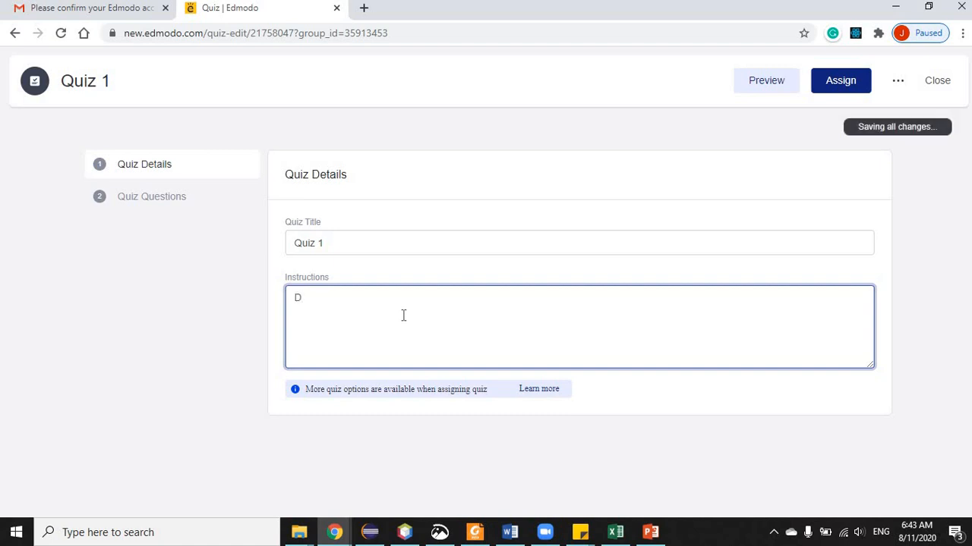
pyautogui.write('o All')
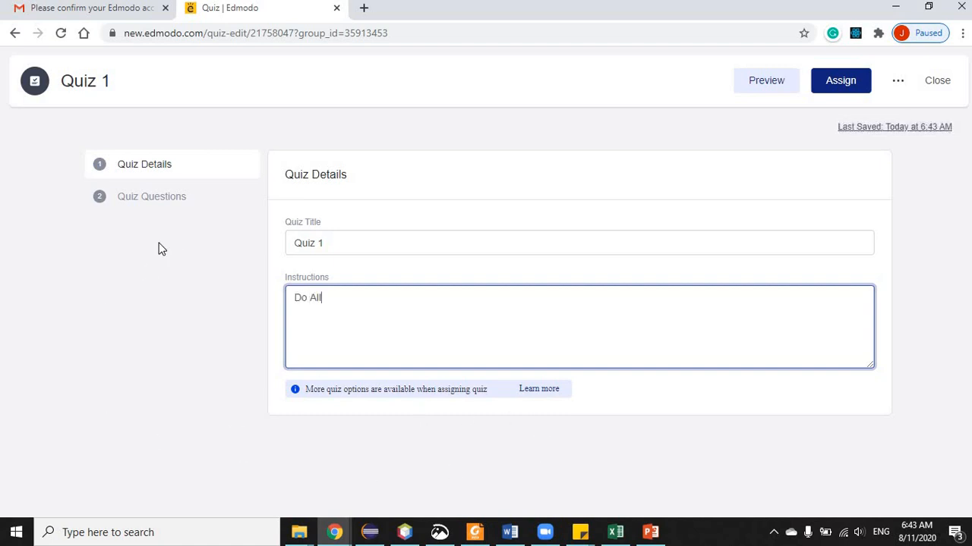
# - Go to the quiz questions editor and bring up the Word Quiz document
pyautogui.click(172, 203)
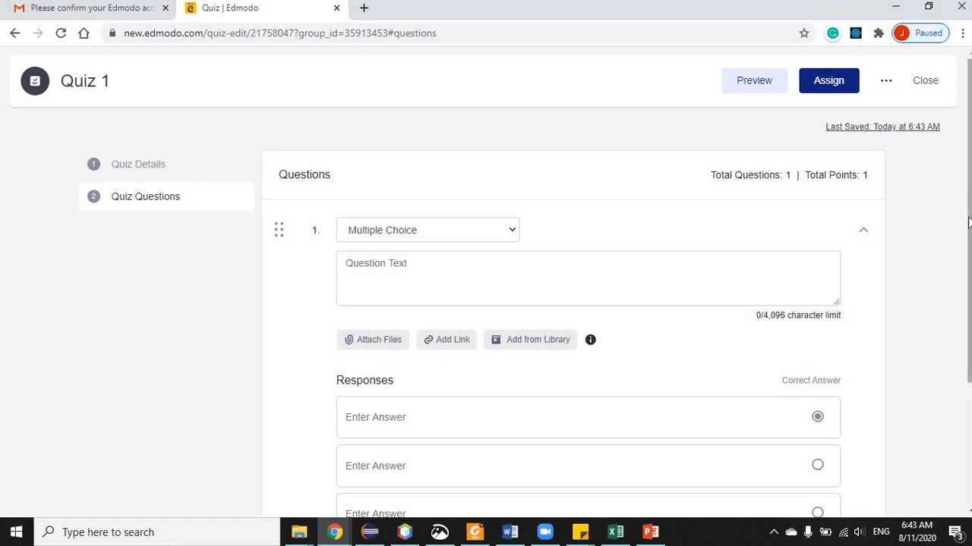
pyautogui.moveTo(968, 222); pyautogui.dragTo(968, 260)
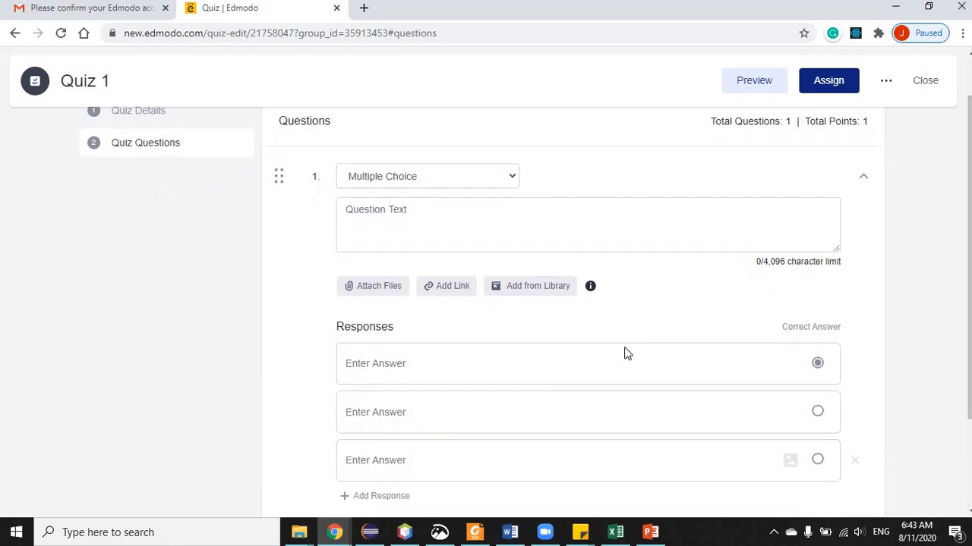
pyautogui.click(509, 532)
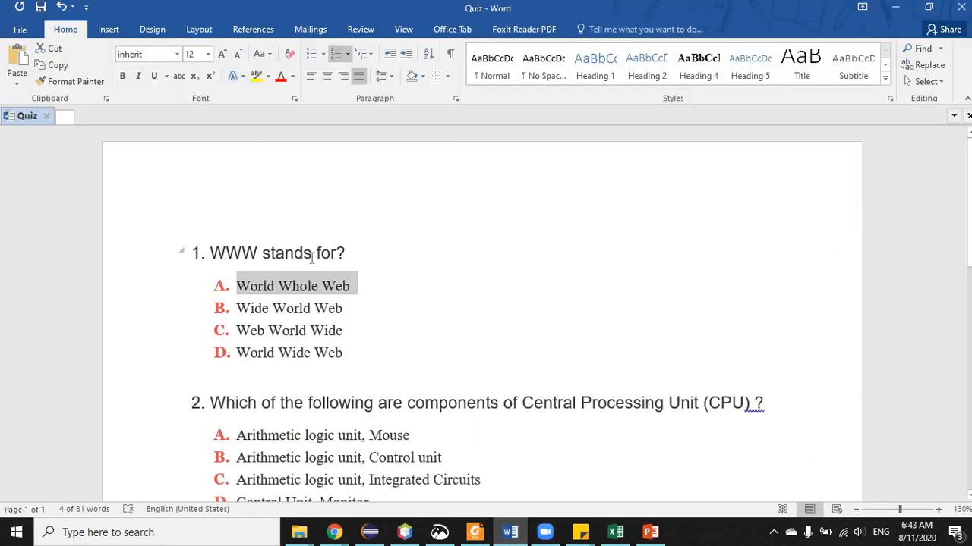
# - Select the first question, 'WWW stands for?', in the Word quiz document
pyautogui.moveTo(211, 254); pyautogui.dragTo(357, 256)
pyautogui.hotkey('ctrl', 'c')
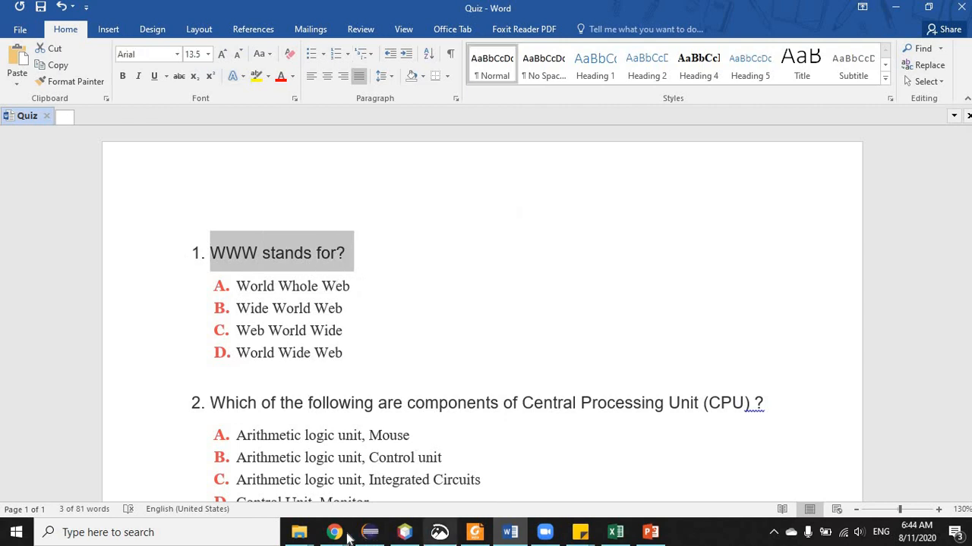
# - Paste 'WWW stands for?' into Edmodo's question 1 text box, then go back to Word
pyautogui.moveTo(343, 535)
pyautogui.click(397, 460)
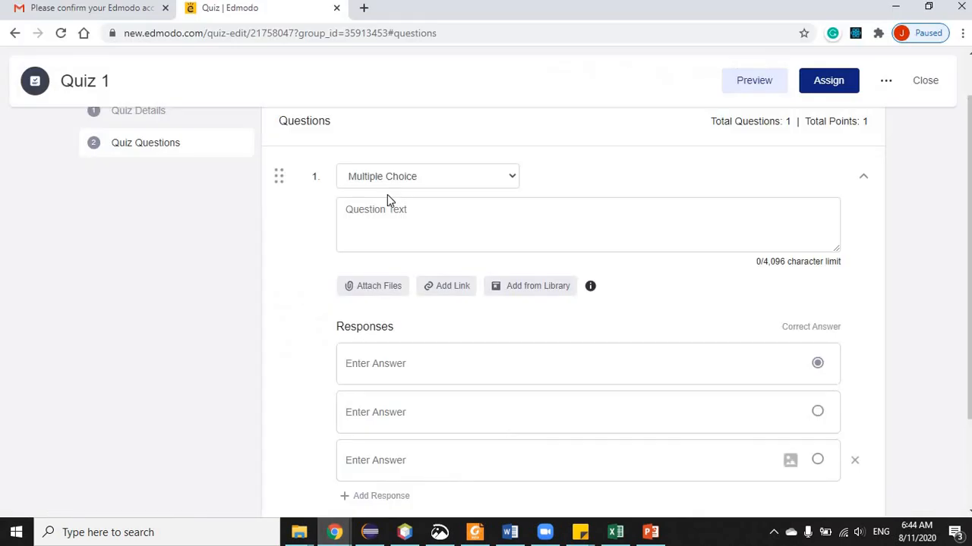
pyautogui.click(373, 219)
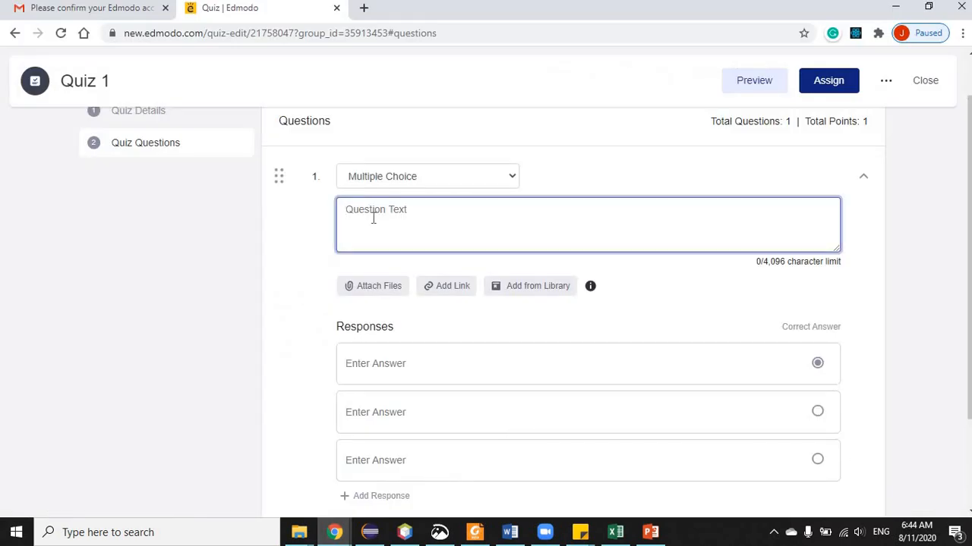
pyautogui.hotkey('ctrl', 'v')
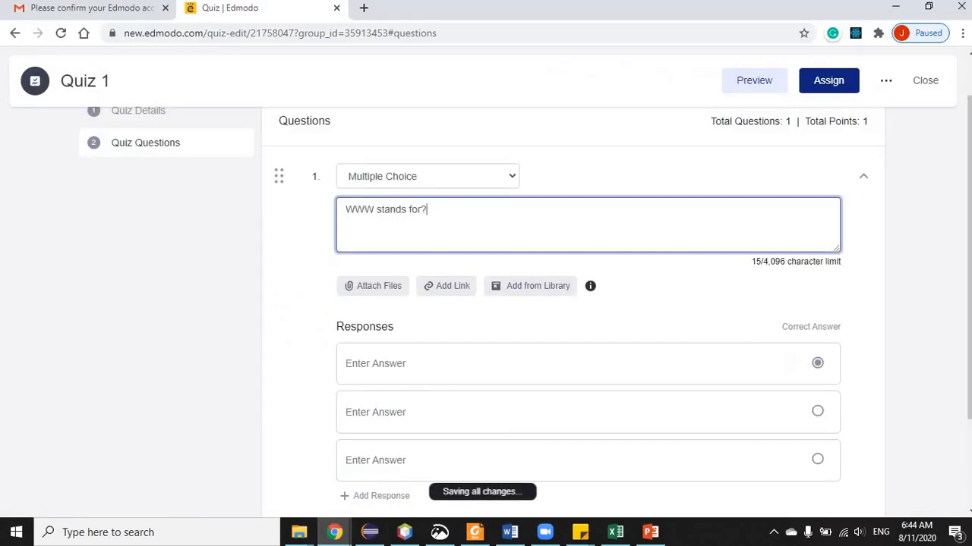
pyautogui.scroll(-2, 553, 467)
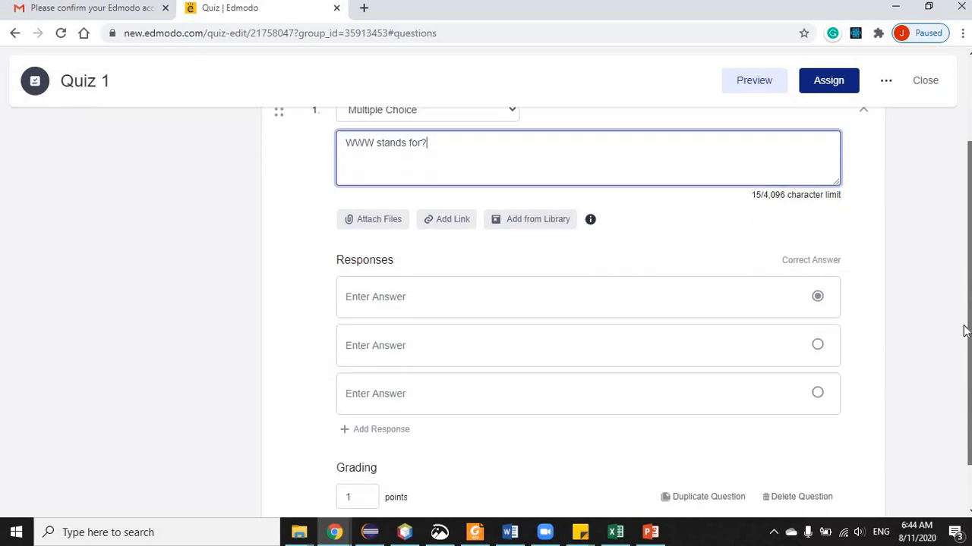
pyautogui.click(510, 532)
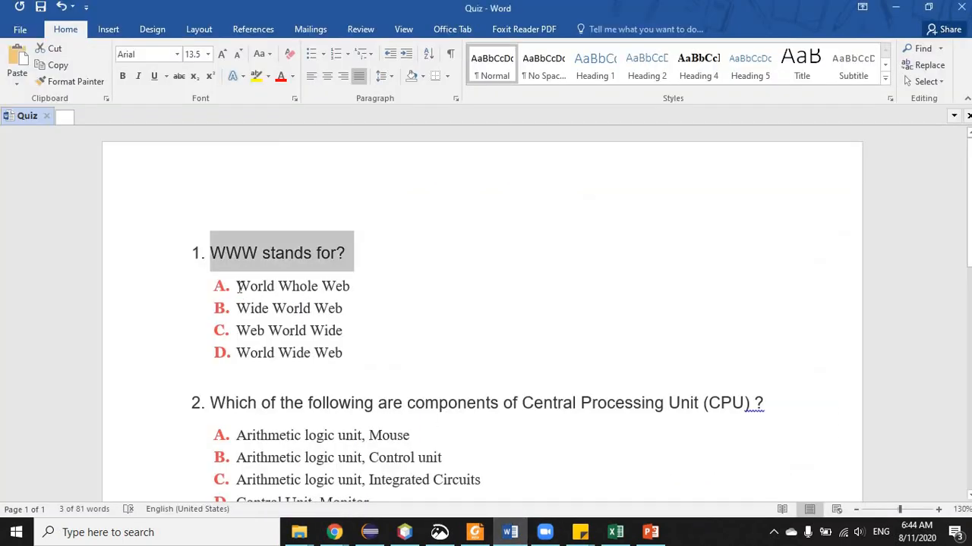
# - Select the answer 'World Whole Web' in Word and bring the Edmodo quiz page back
pyautogui.moveTo(240, 288); pyautogui.dragTo(361, 285)
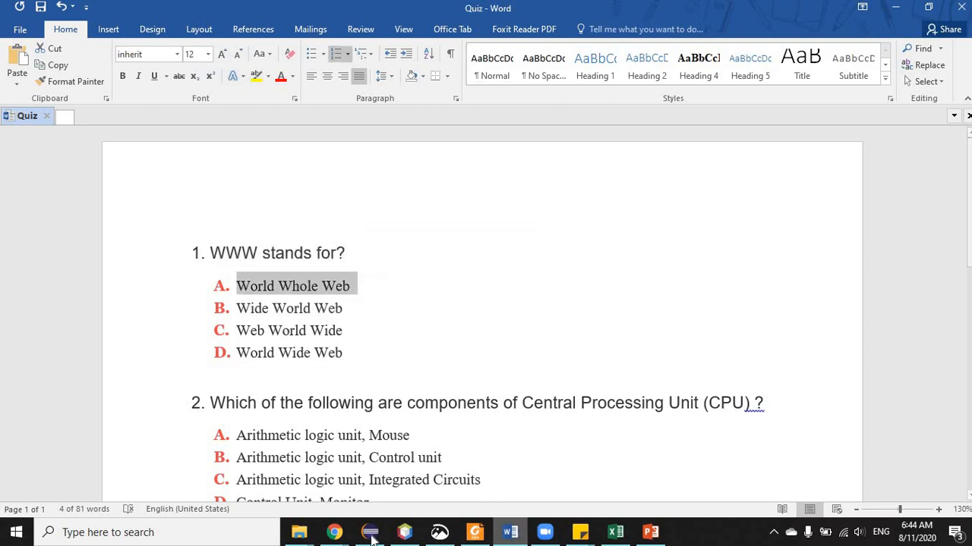
pyautogui.click(326, 535)
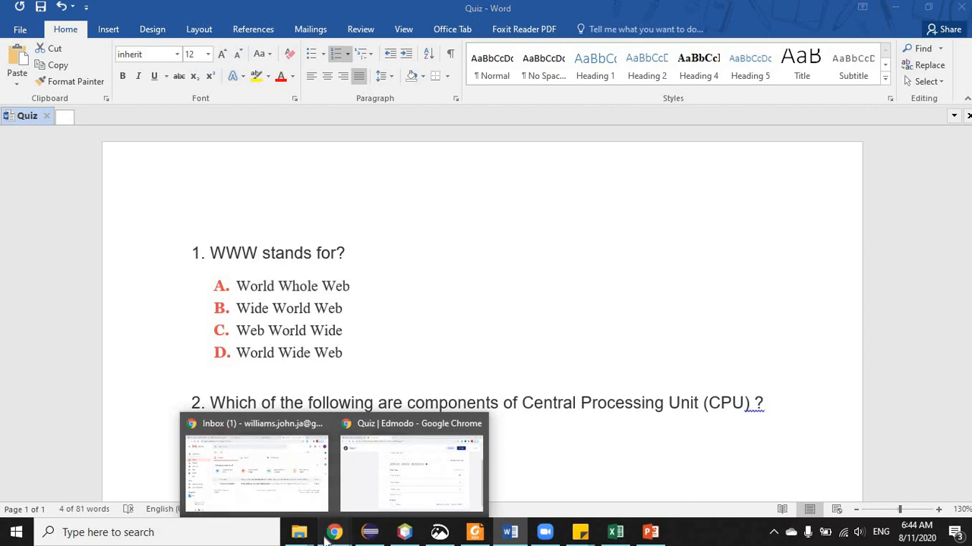
pyautogui.click(379, 486)
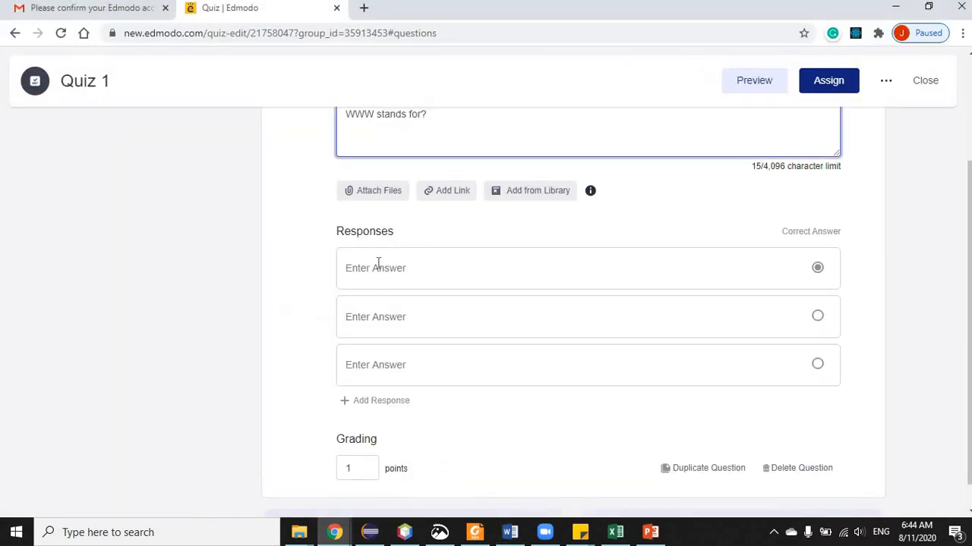
# - Fill four answer responses with 'World Whole Web', adding a fourth response slot
pyautogui.click(378, 263)
pyautogui.write('A. World Whole Web')
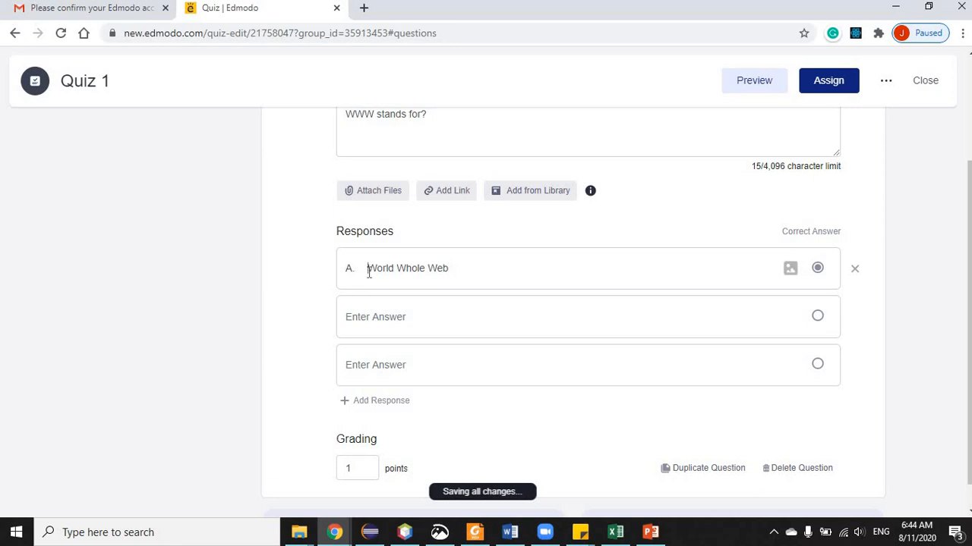
pyautogui.press('BackSpace')
pyautogui.press('BackSpace')
pyautogui.press('BackSpace')
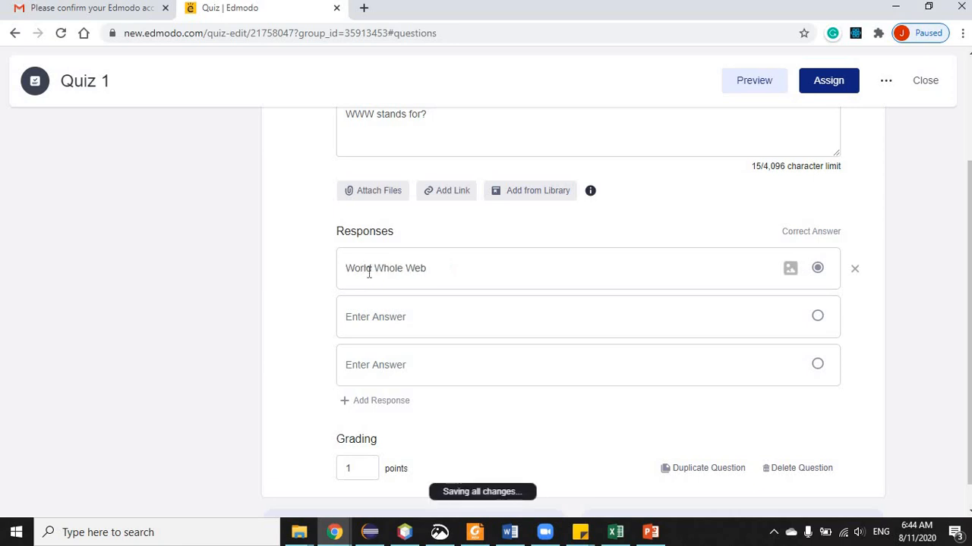
pyautogui.hotkey('ctrl', 'a')
pyautogui.hotkey('ctrl', 'c')
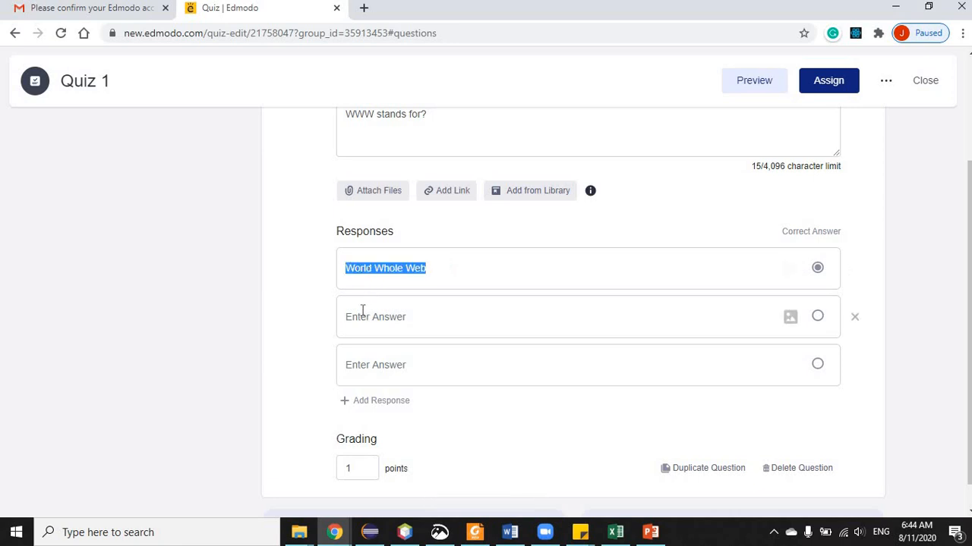
pyautogui.click(362, 309)
pyautogui.hotkey('ctrl', 'v')
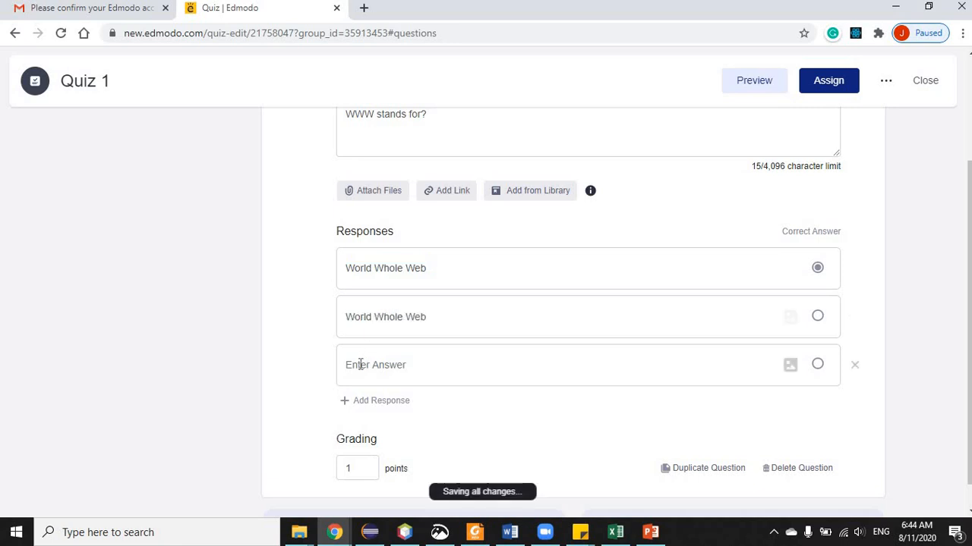
pyautogui.hotkey('ctrl', 'v')
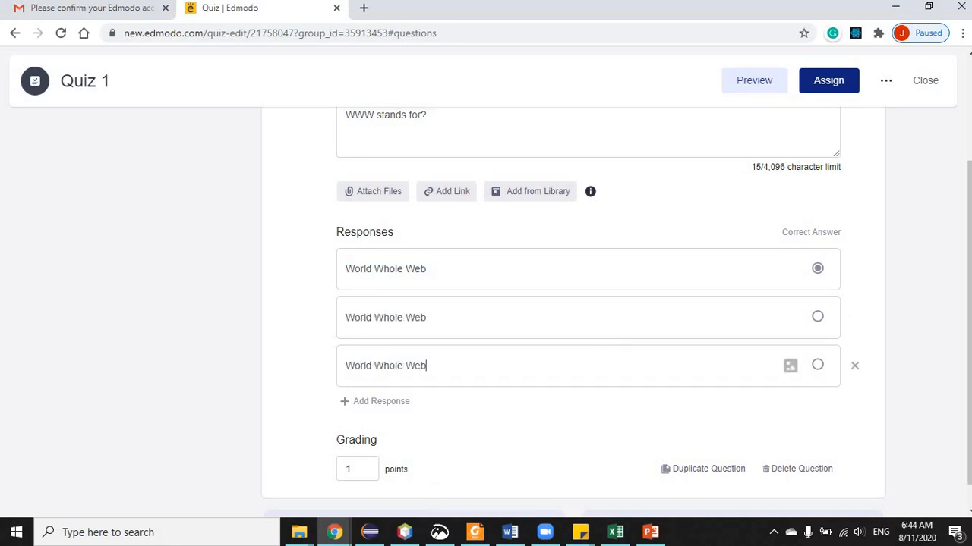
pyautogui.moveTo(969, 310); pyautogui.dragTo(964, 352)
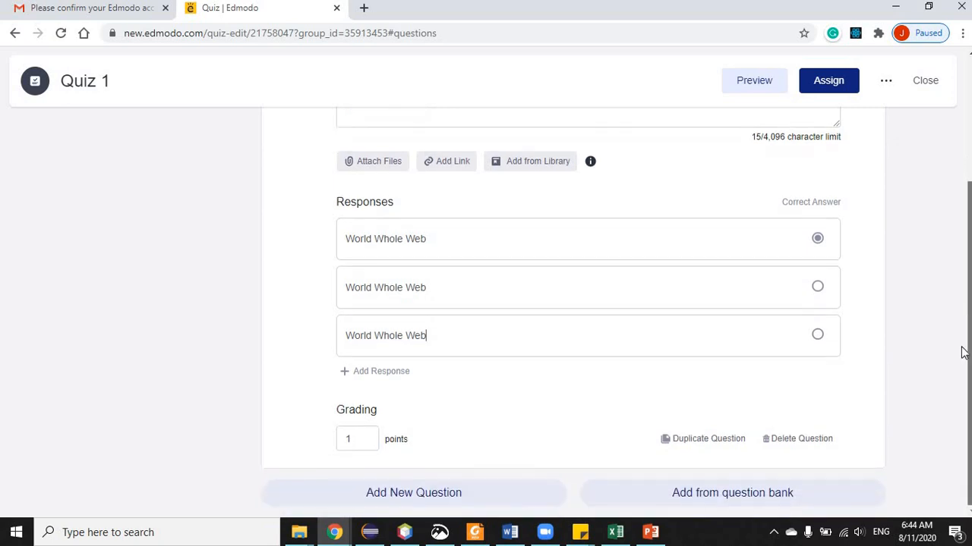
pyautogui.click(380, 372)
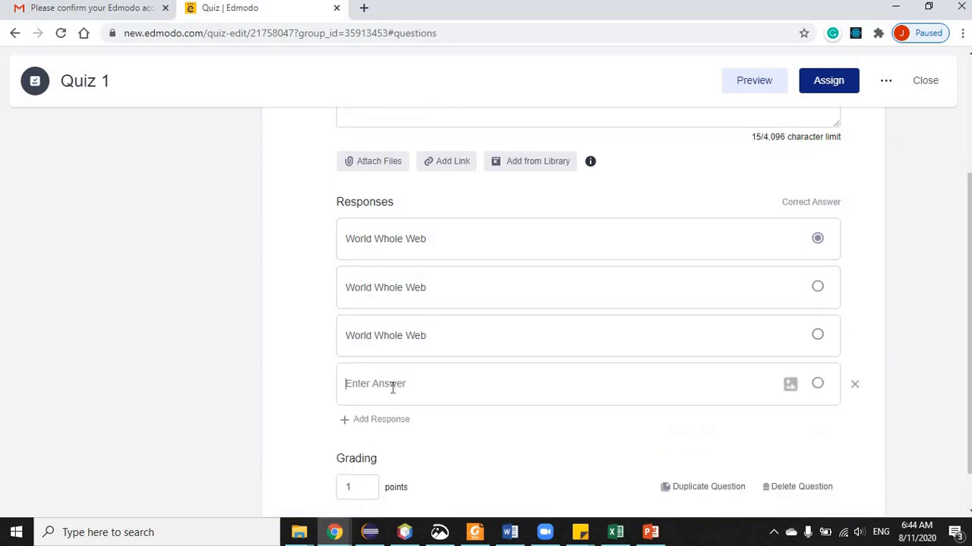
pyautogui.hotkey('ctrl', 'v')
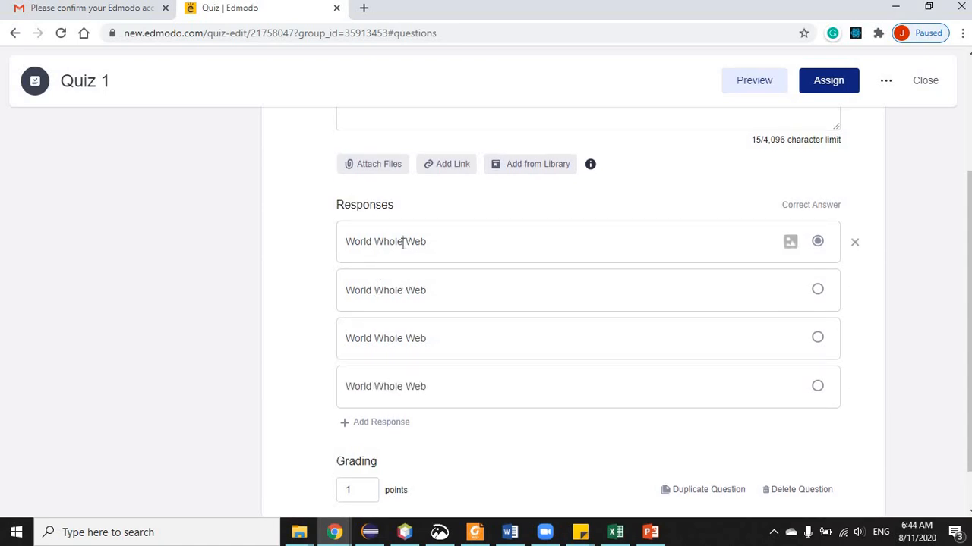
# - Change the first answer to 'World Wide Web' and mark it as the correct answer
pyautogui.click(402, 241)
pyautogui.press('BackSpace')
pyautogui.press('BackSpace')
pyautogui.press('BackSpace')
pyautogui.press('BackSpace')
pyautogui.press('BackSpace')
pyautogui.press('BackSpace')
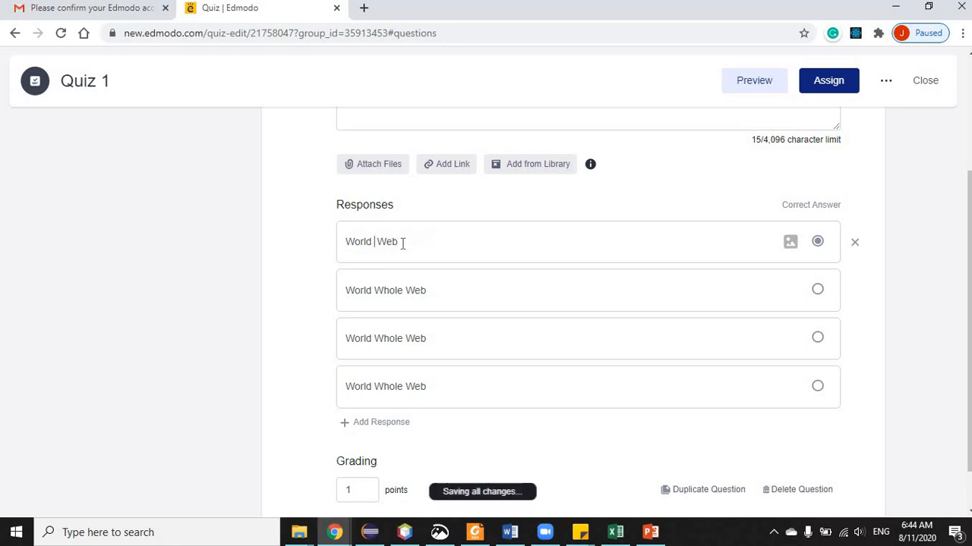
pyautogui.write('Wide')
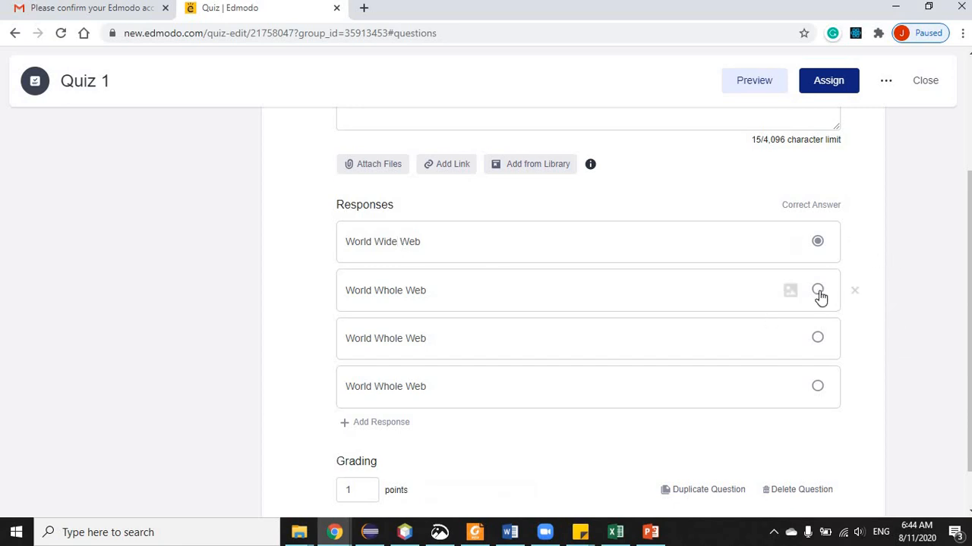
pyautogui.click(817, 337)
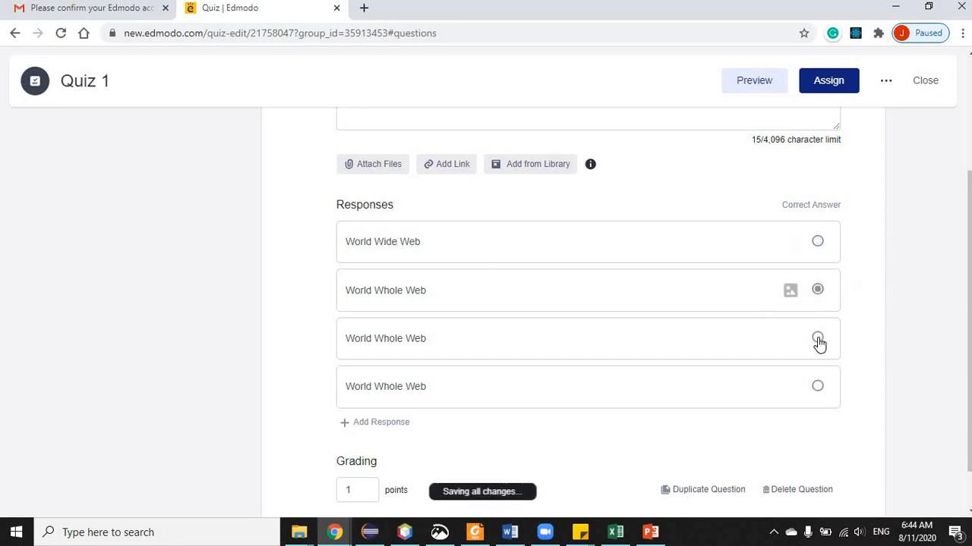
pyautogui.click(818, 387)
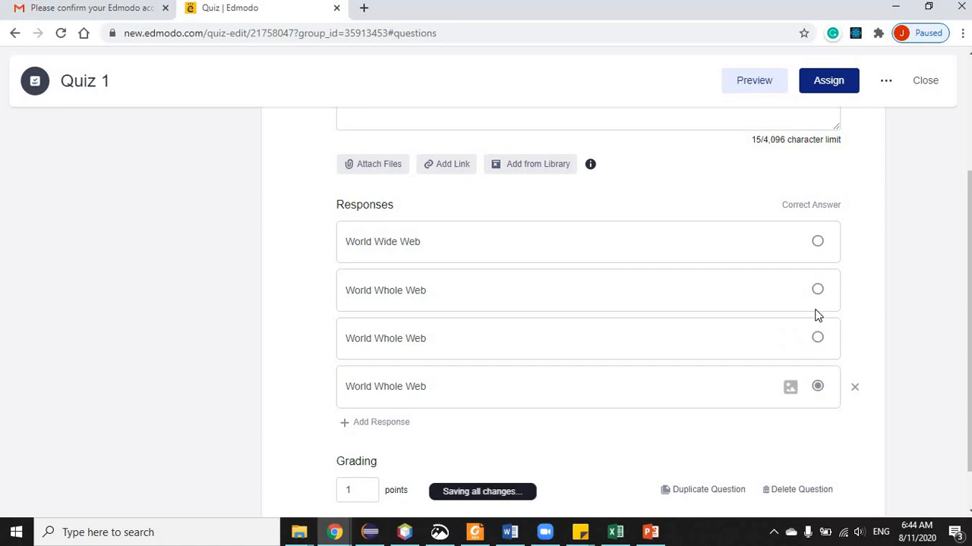
pyautogui.click(814, 242)
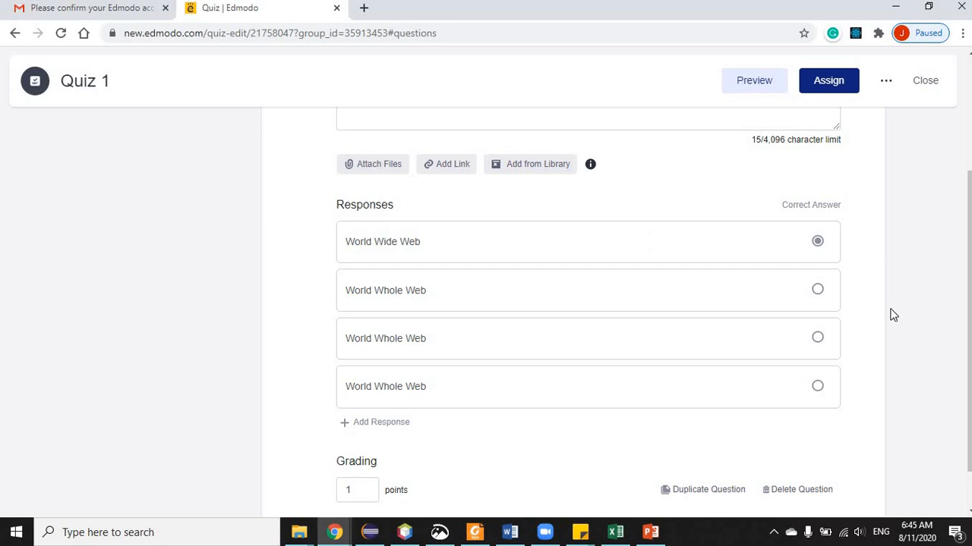
pyautogui.scroll(-1, 893, 315)
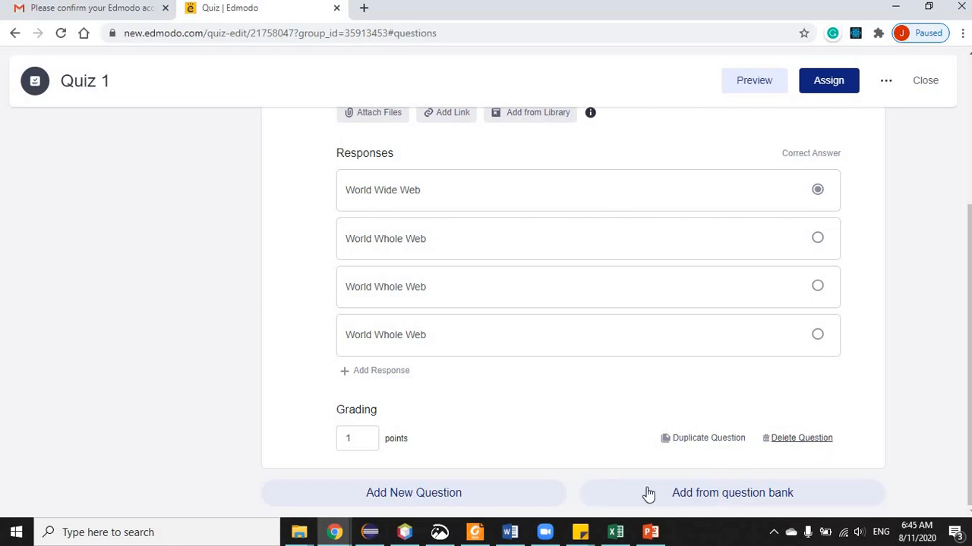
# - Preview Quiz 1 as a student and answer question 1 with 'World Wide Web'
pyautogui.click(370, 502)
pyautogui.scroll(3, 948, 282)
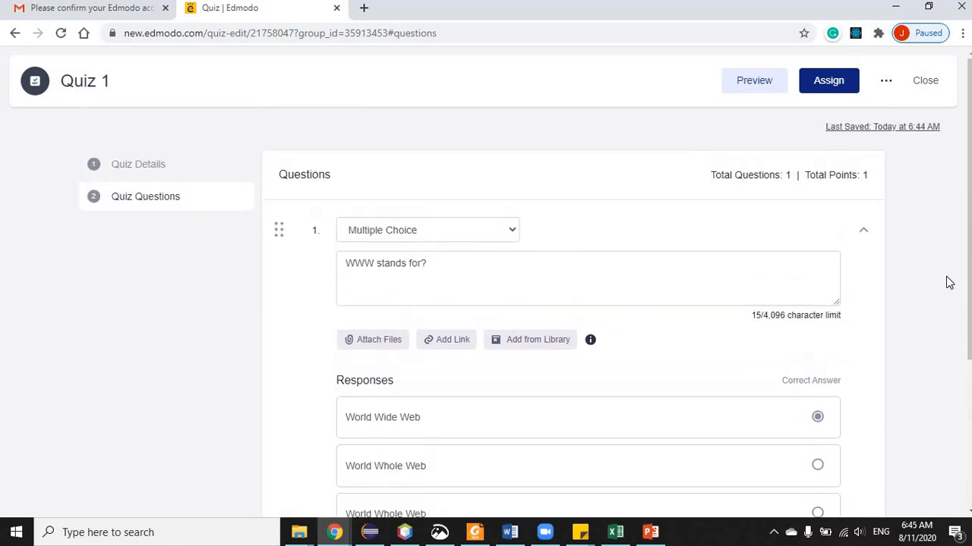
pyautogui.click(748, 79)
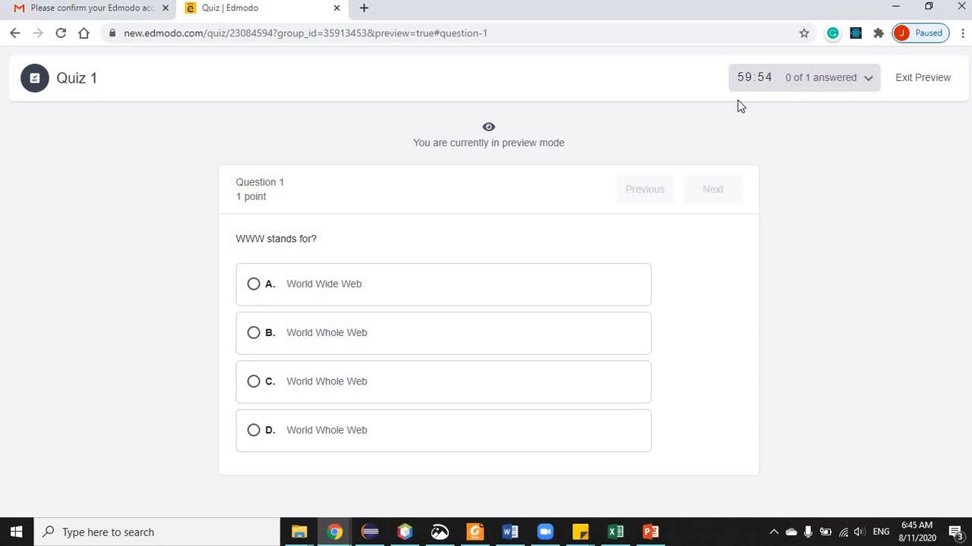
pyautogui.click(254, 285)
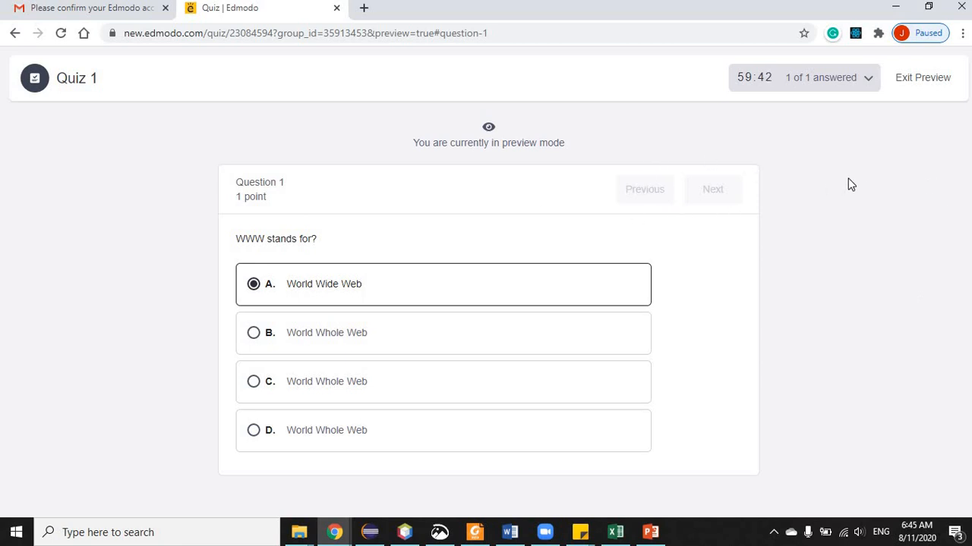
# - Exit preview and assign Quiz 1 due 08/27/2020, locking after the due date
pyautogui.click(923, 77)
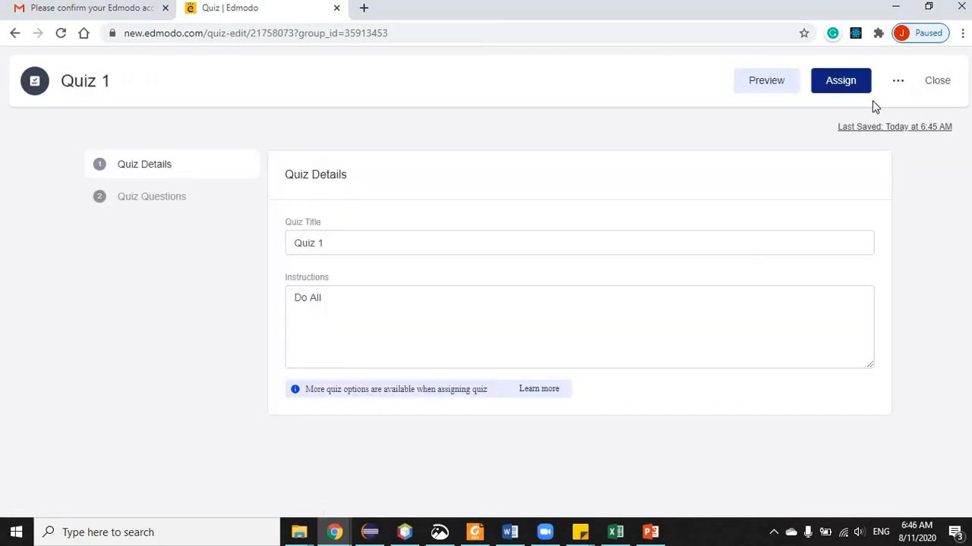
pyautogui.click(852, 86)
pyautogui.click(850, 85)
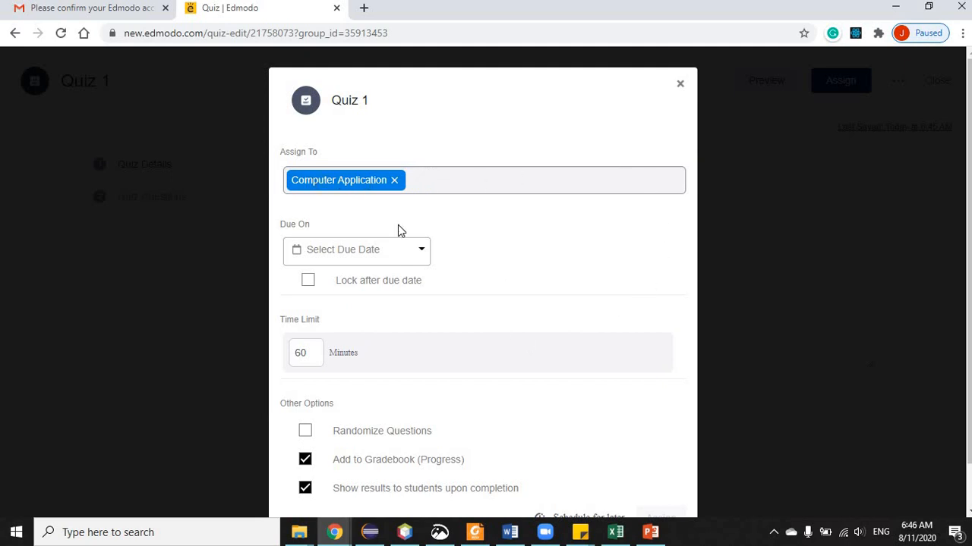
pyautogui.click(423, 256)
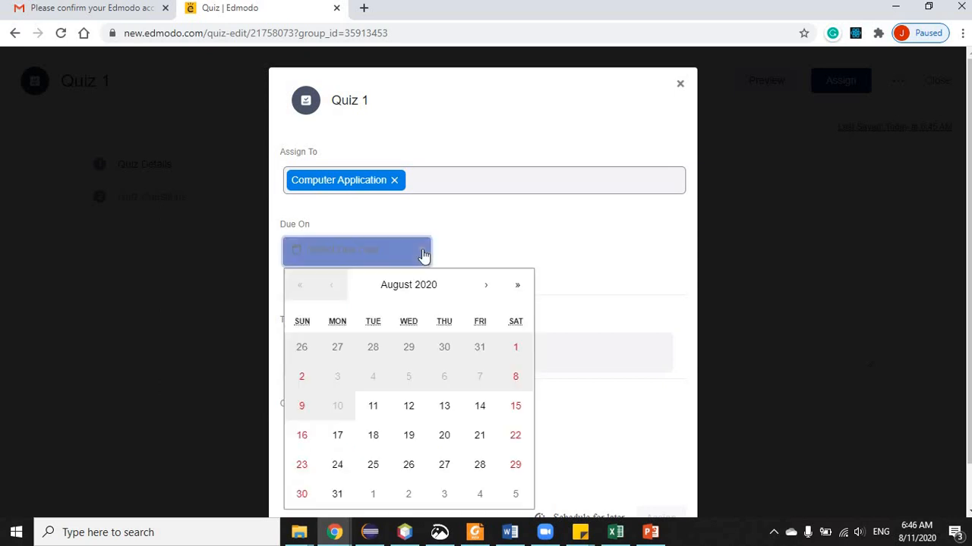
pyautogui.click(448, 468)
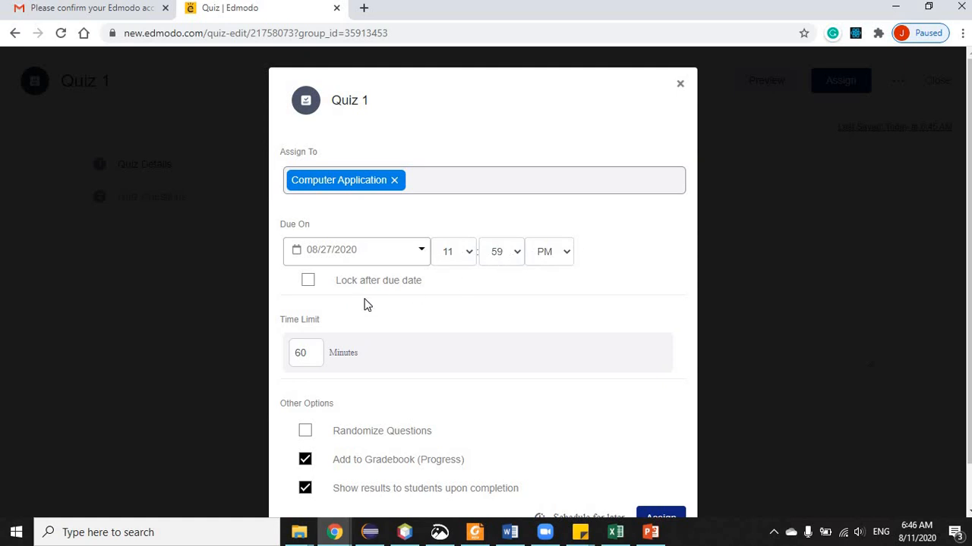
pyautogui.click(309, 281)
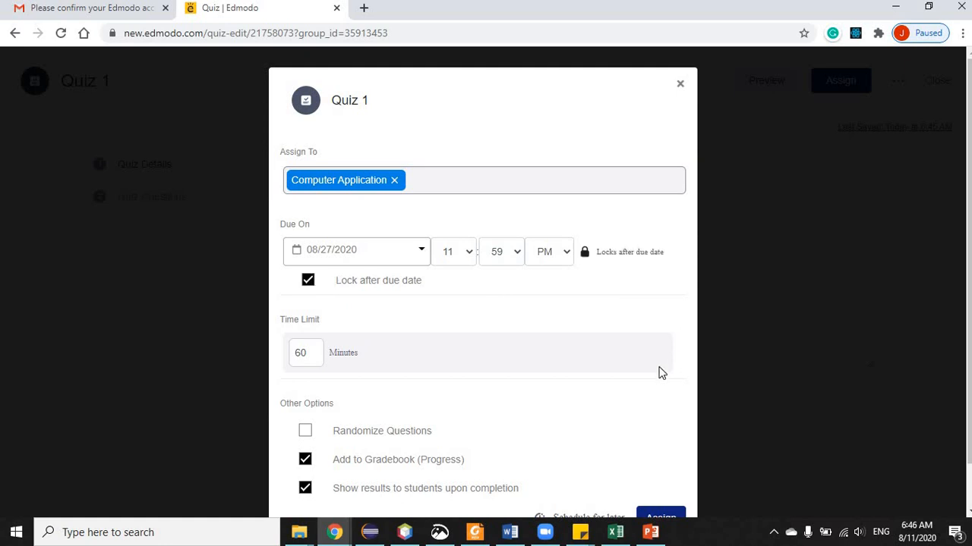
pyautogui.scroll(-1, 659, 372)
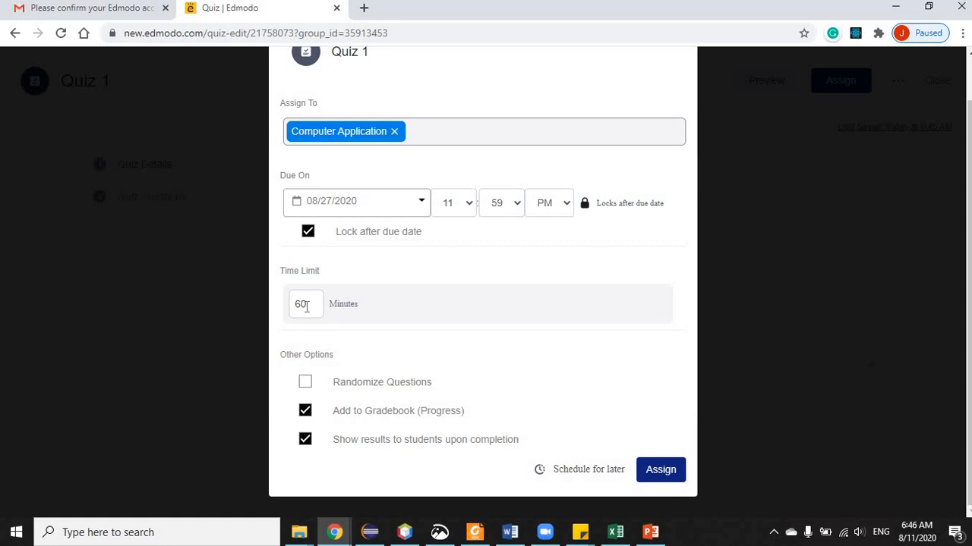
pyautogui.click(307, 306)
# - Set a 10-minute limit, randomize questions, show results, keep gradebook, and assign Quiz 1
pyautogui.press('BackSpace')
pyautogui.press('BackSpace')
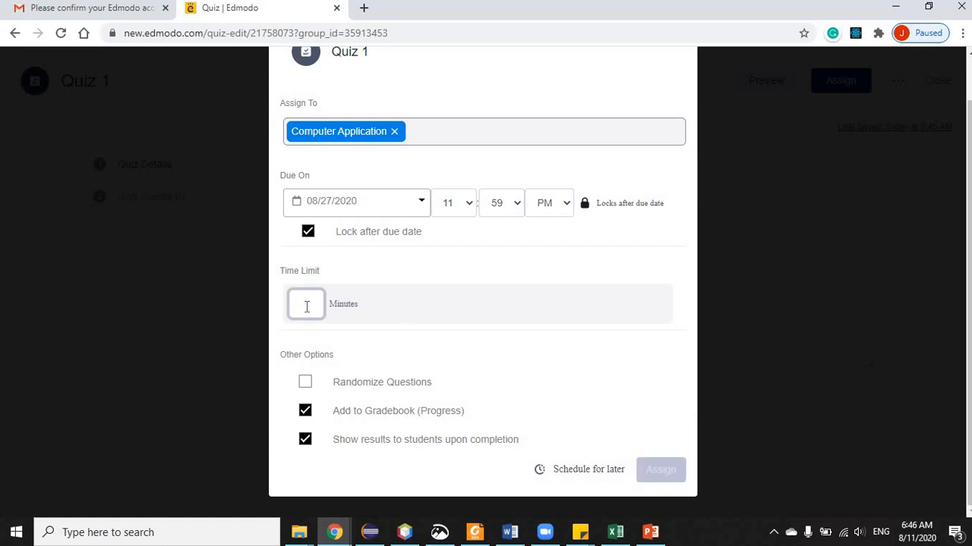
pyautogui.write('10')
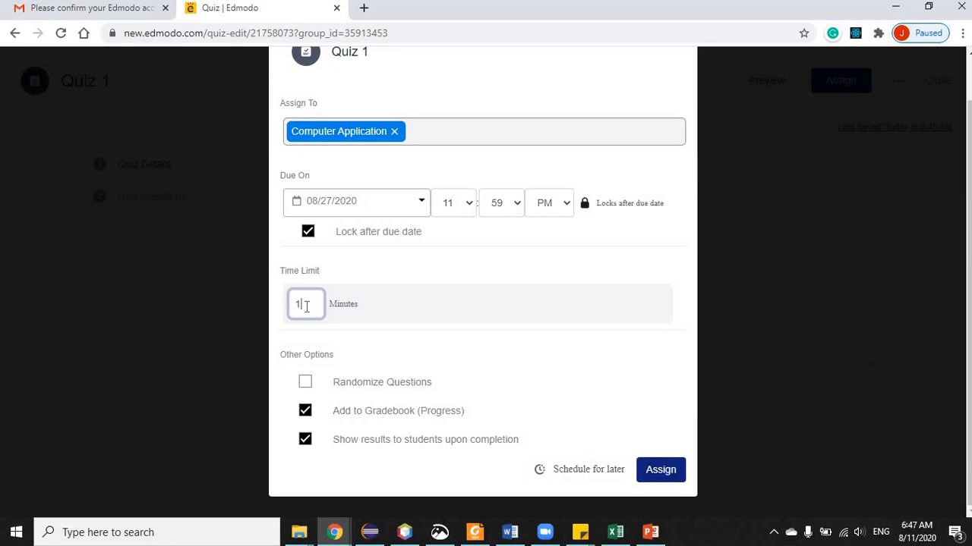
pyautogui.click(584, 356)
pyautogui.click(305, 385)
pyautogui.click(306, 414)
pyautogui.click(306, 413)
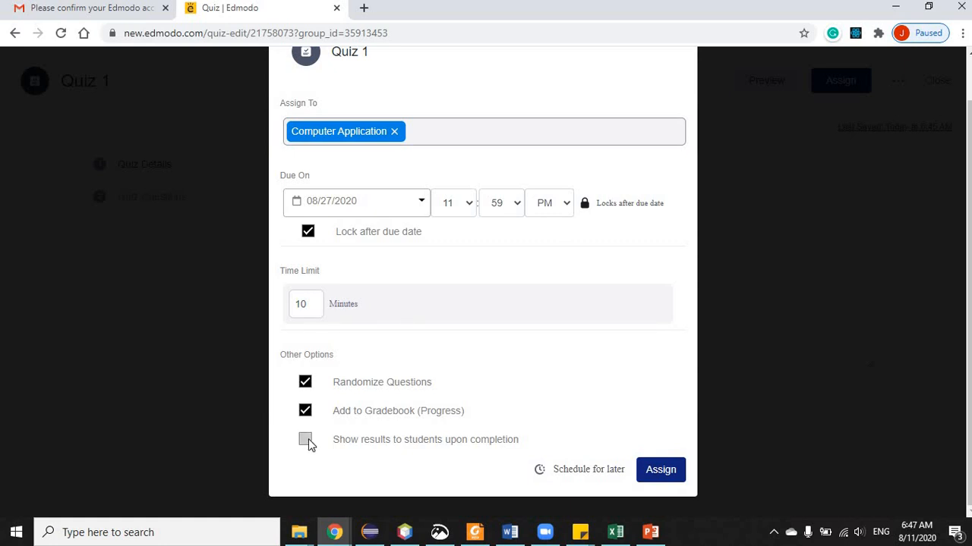
pyautogui.click(307, 441)
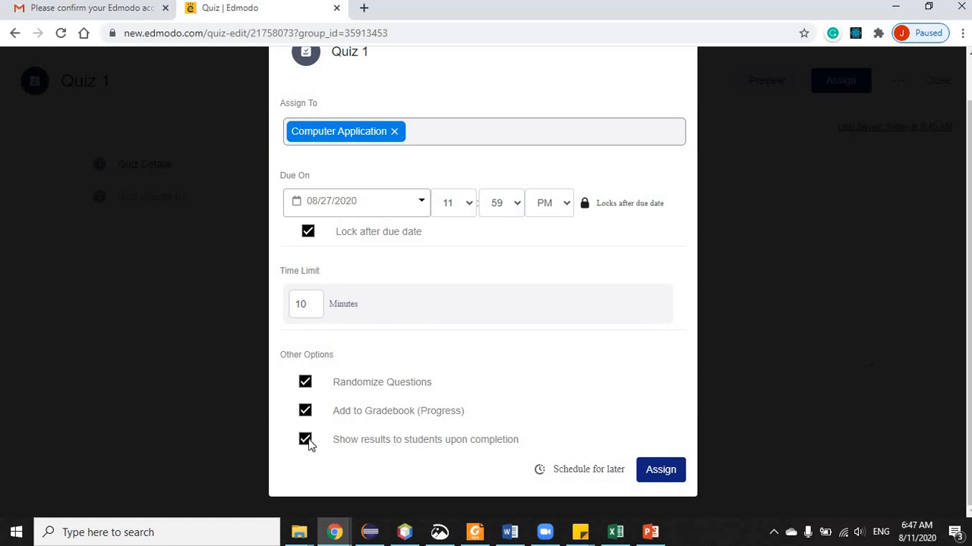
pyautogui.click(665, 473)
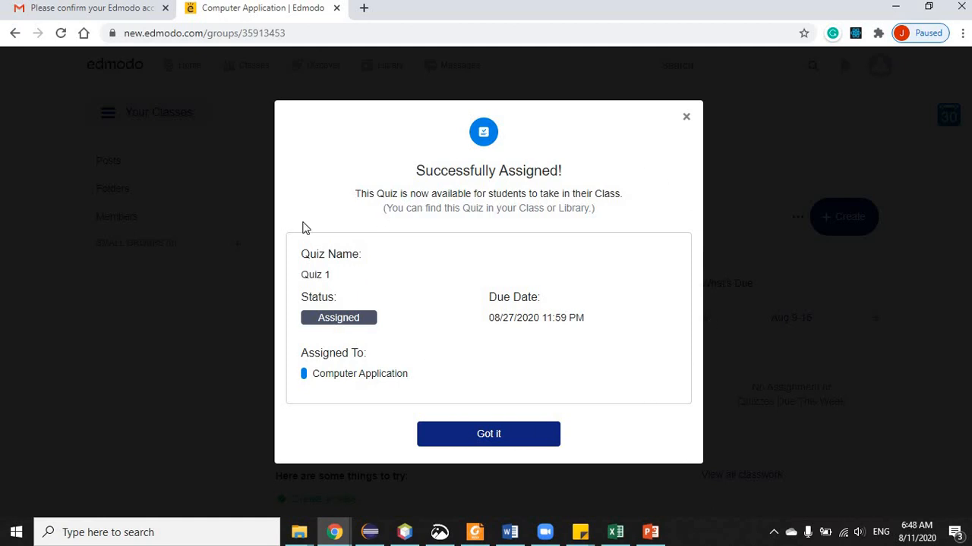
# - Dismiss the assigned confirmation and open Classes > Progress for Computer Application
pyautogui.click(487, 440)
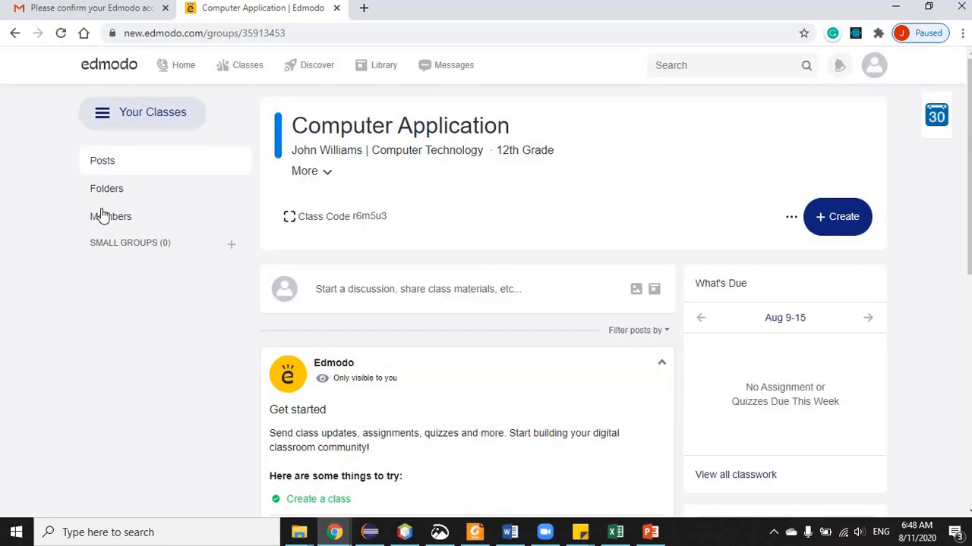
pyautogui.moveTo(240, 76)
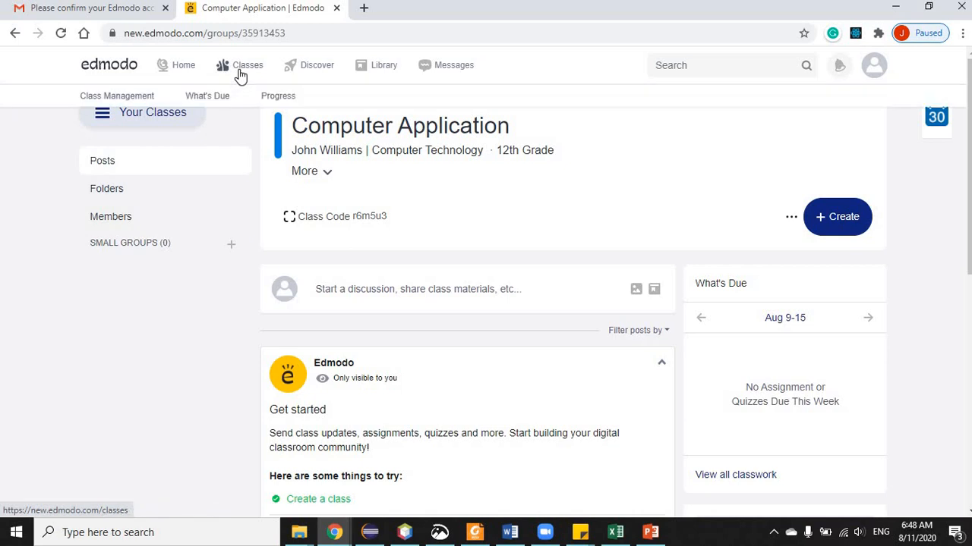
pyautogui.click(290, 99)
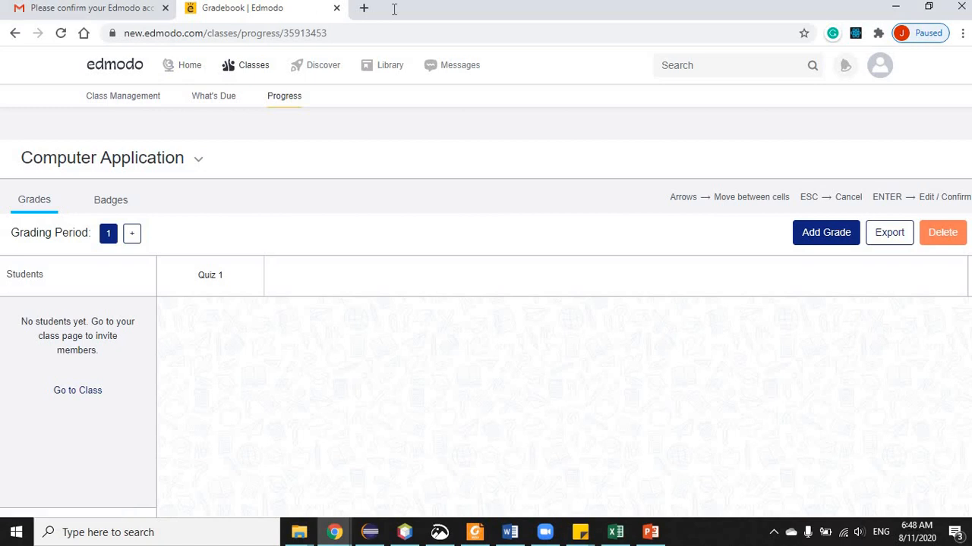
# - Open Computer Application's Members, check Teachers and Students, and go to Add Students
pyautogui.click(254, 67)
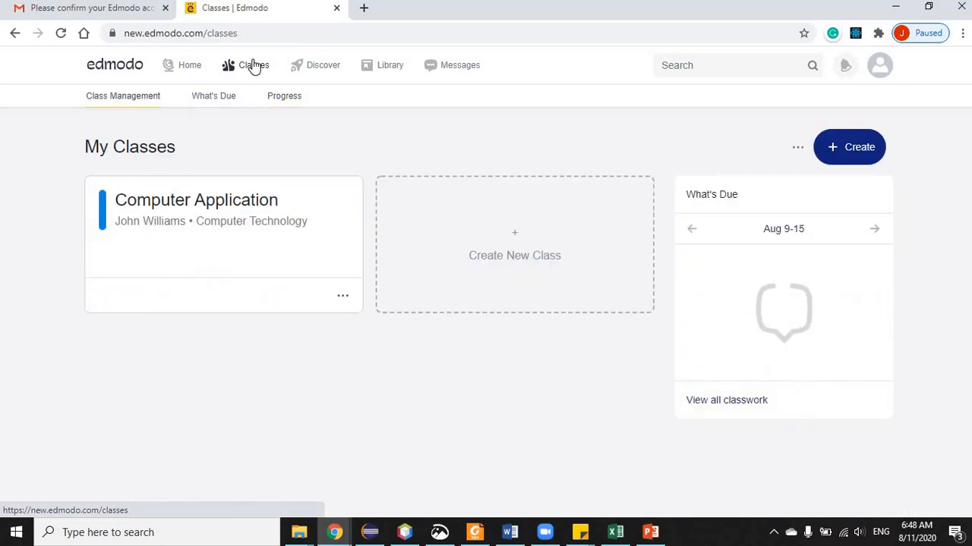
pyautogui.click(208, 225)
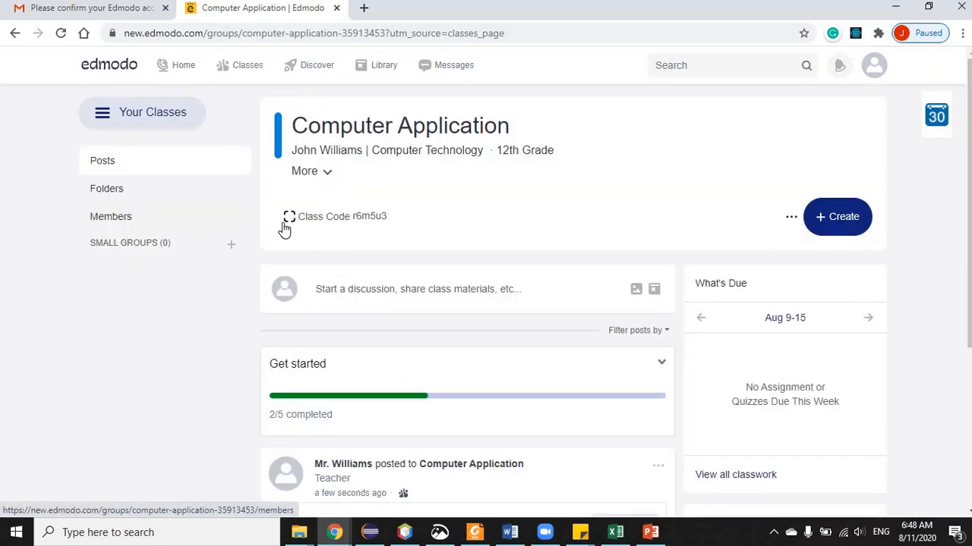
pyautogui.click(122, 218)
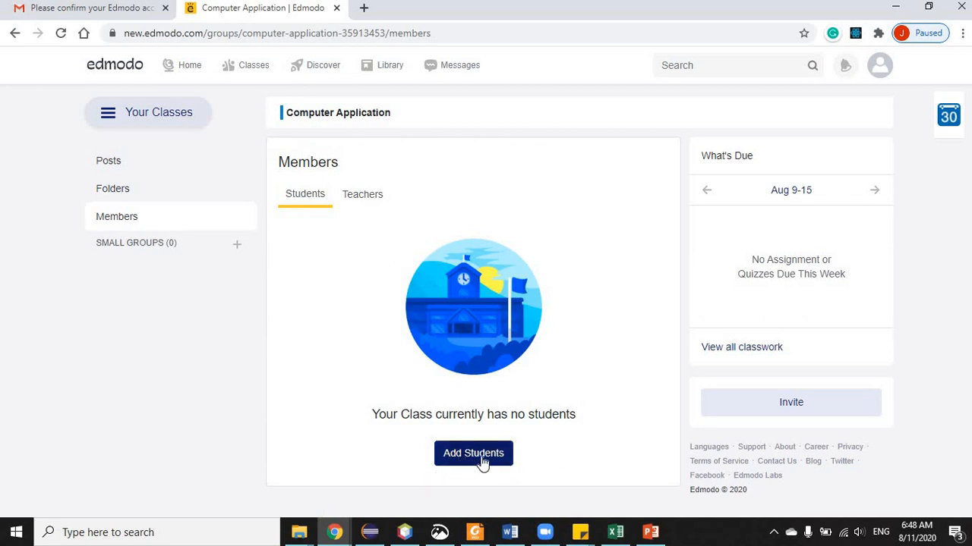
pyautogui.click(354, 198)
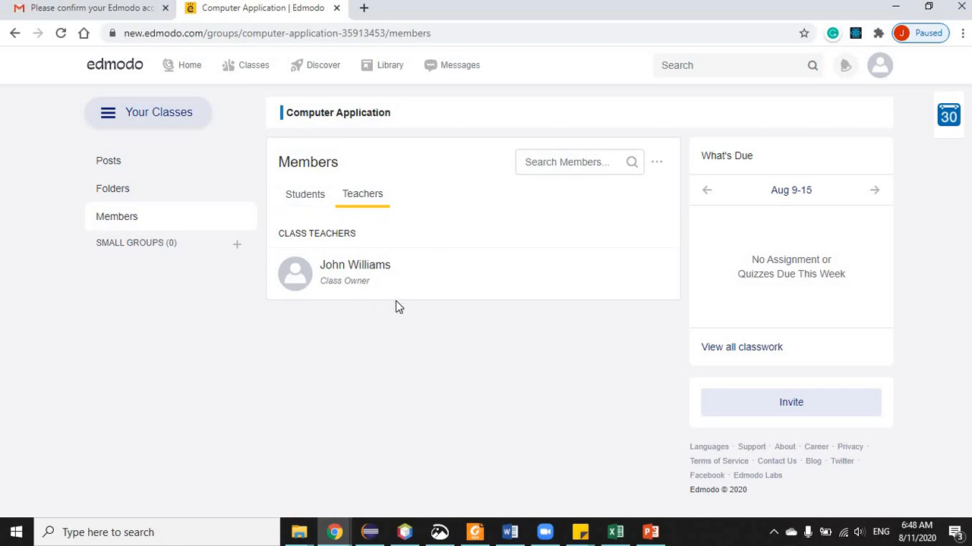
pyautogui.click(307, 196)
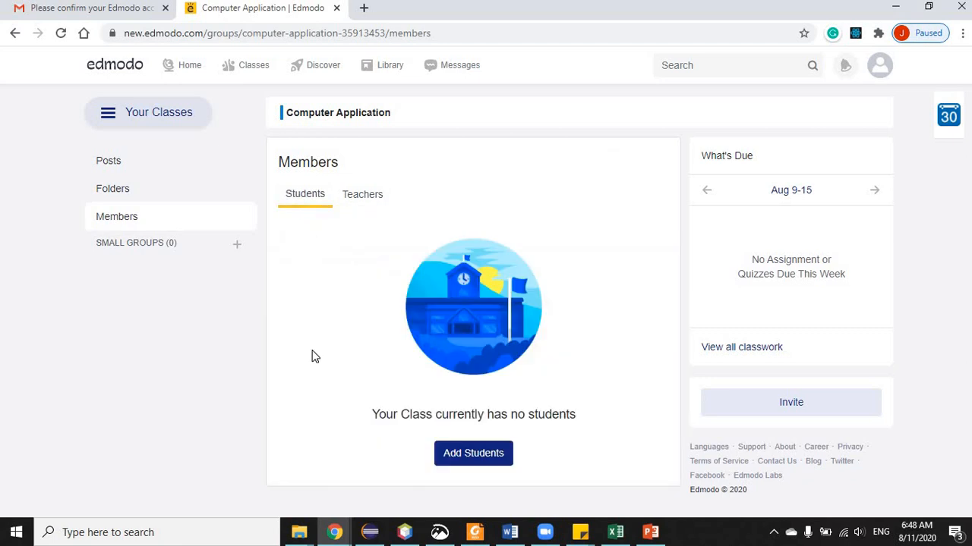
pyautogui.click(473, 453)
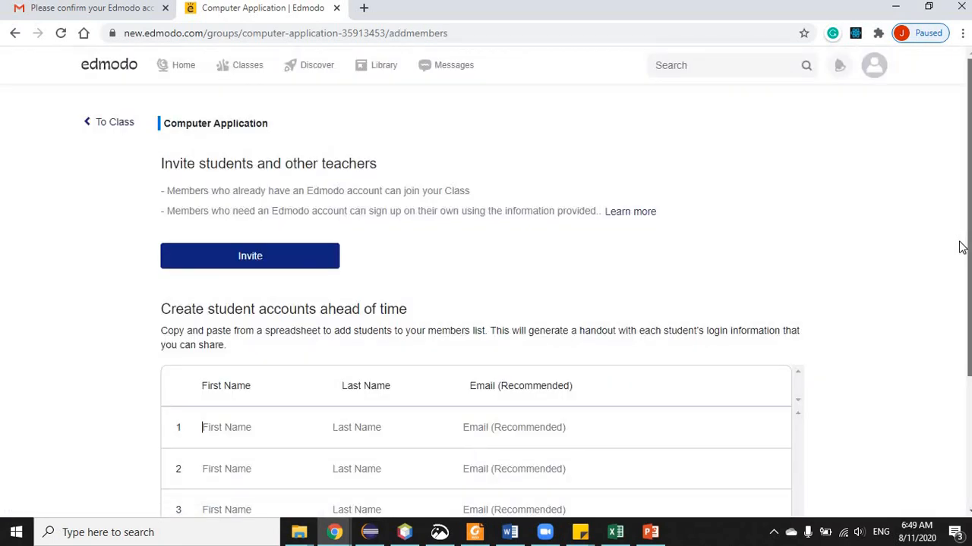
# - Enter the student's first name, last name and e-mail in row 1, then create the account
pyautogui.scroll(-3, 952, 265)
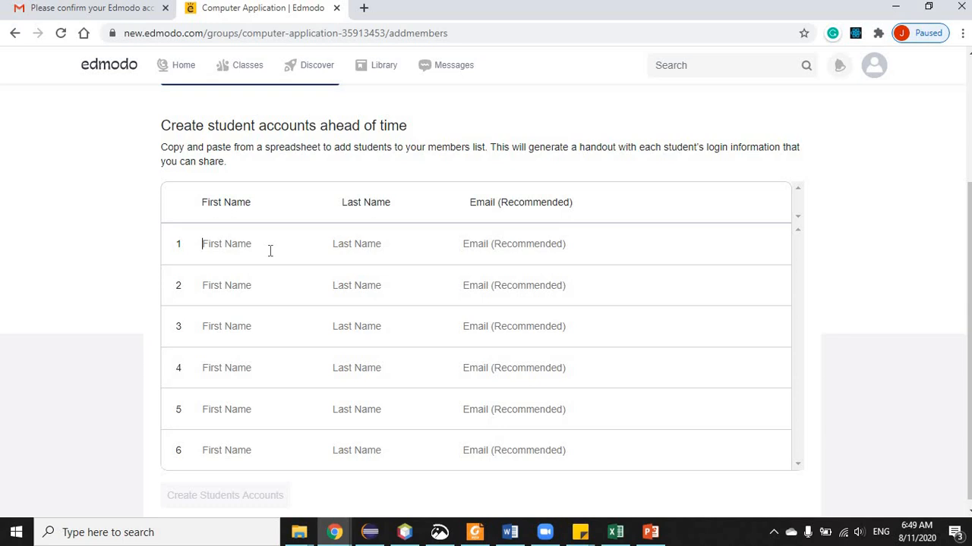
pyautogui.click(269, 250)
pyautogui.click(403, 243)
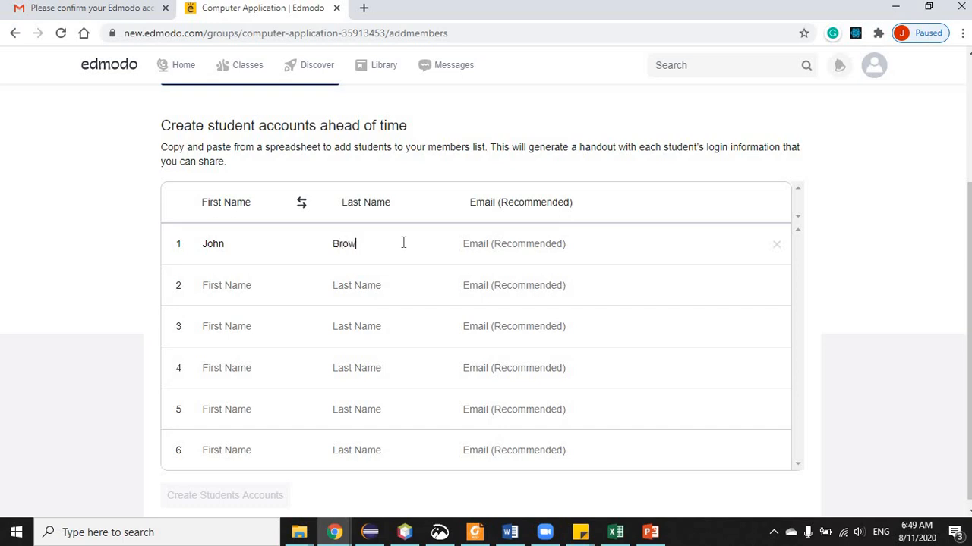
pyautogui.click(528, 245)
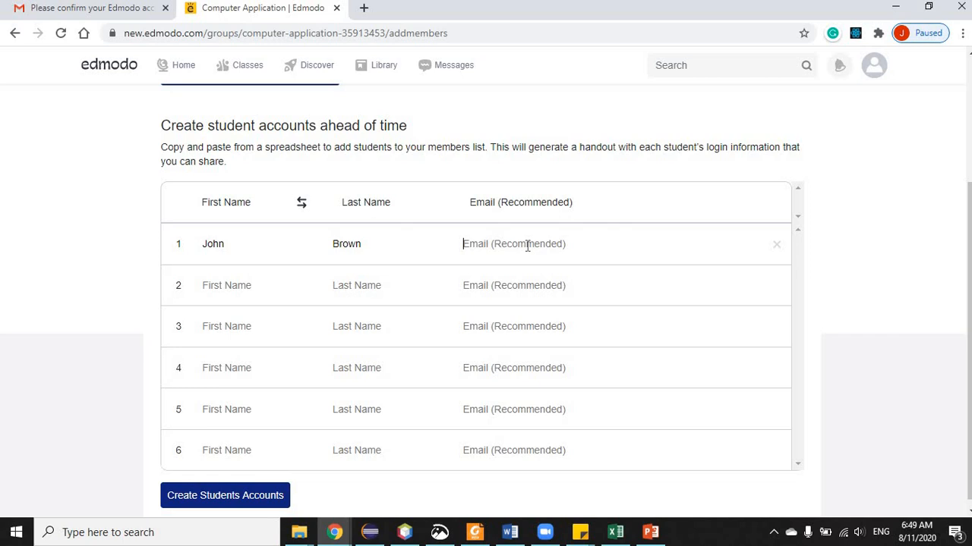
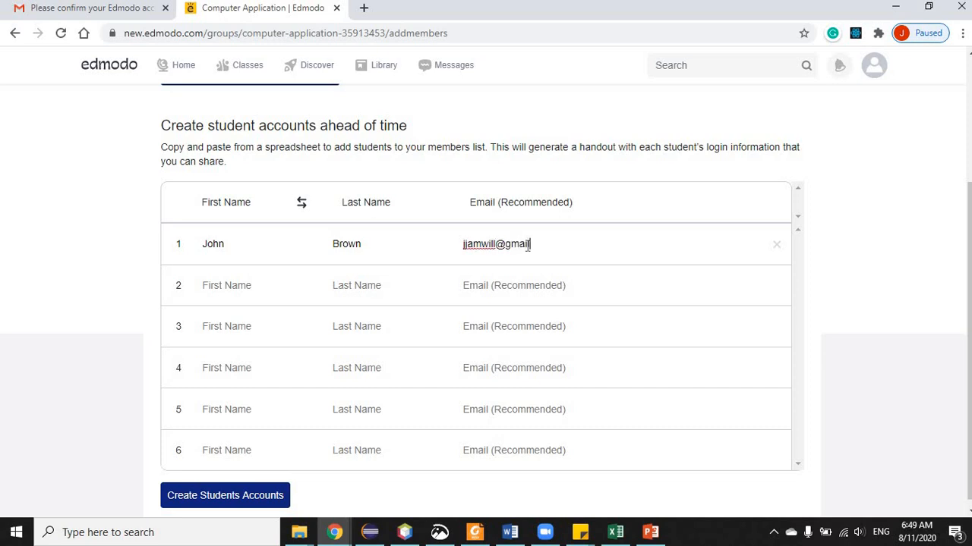
pyautogui.click(215, 498)
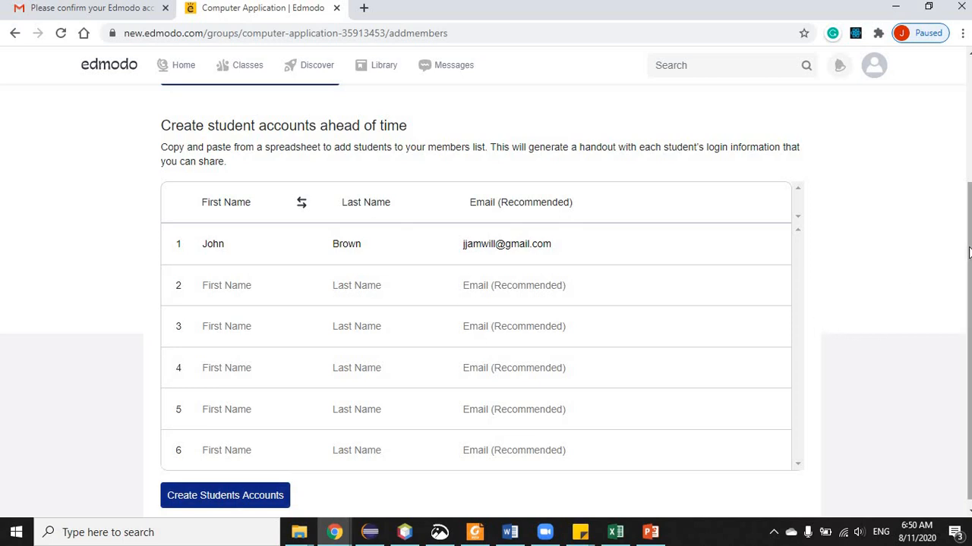
pyautogui.scroll(-1, 969, 330)
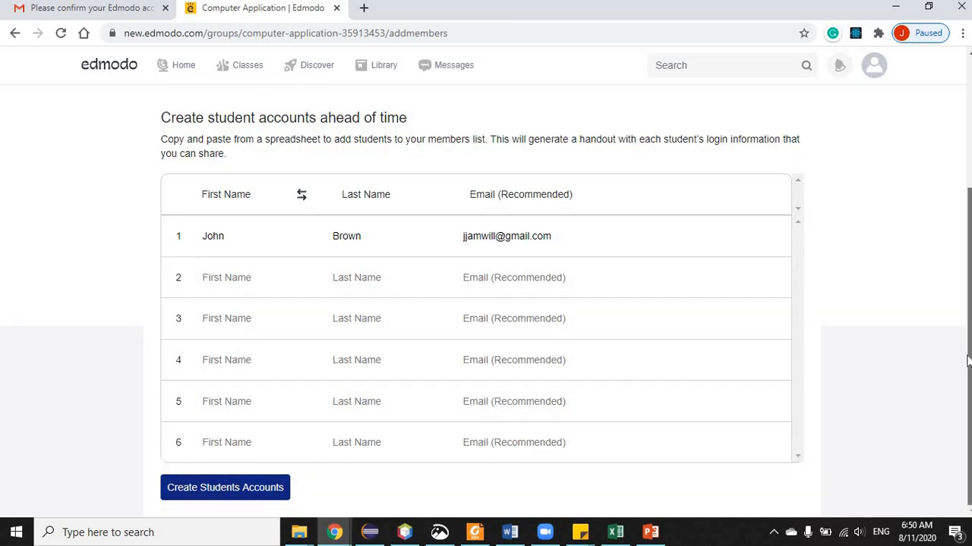
pyautogui.click(273, 492)
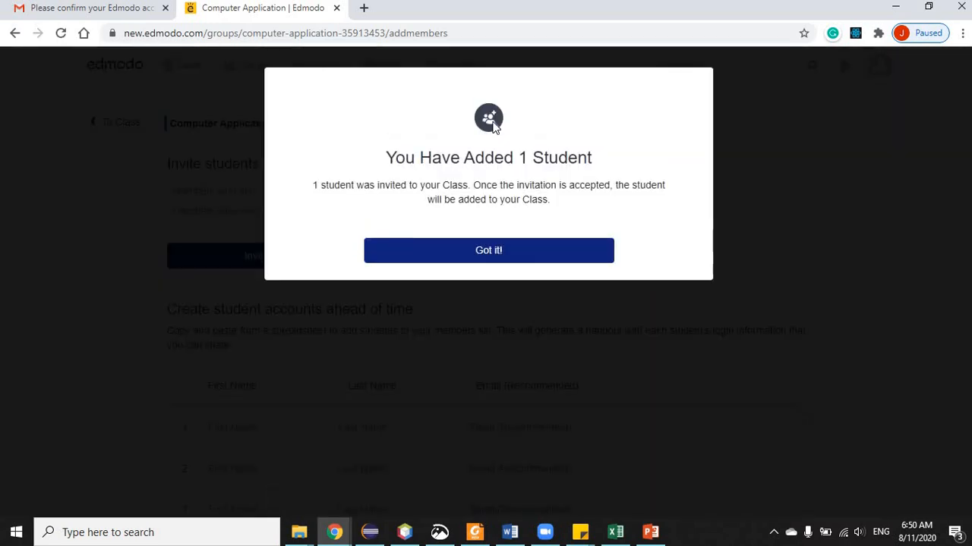
# - Dismiss the student-added confirmation and view the class invite code without sharing it
pyautogui.click(482, 256)
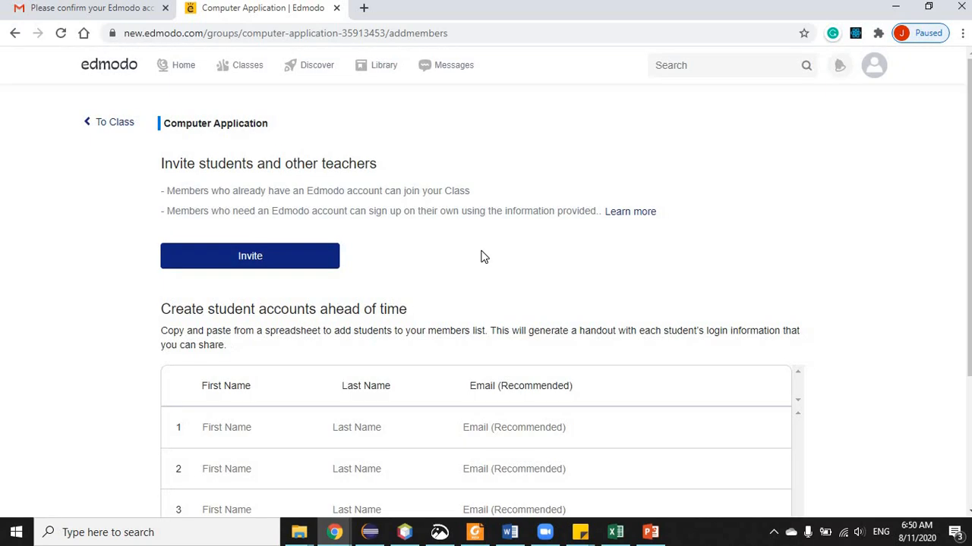
pyautogui.click(235, 259)
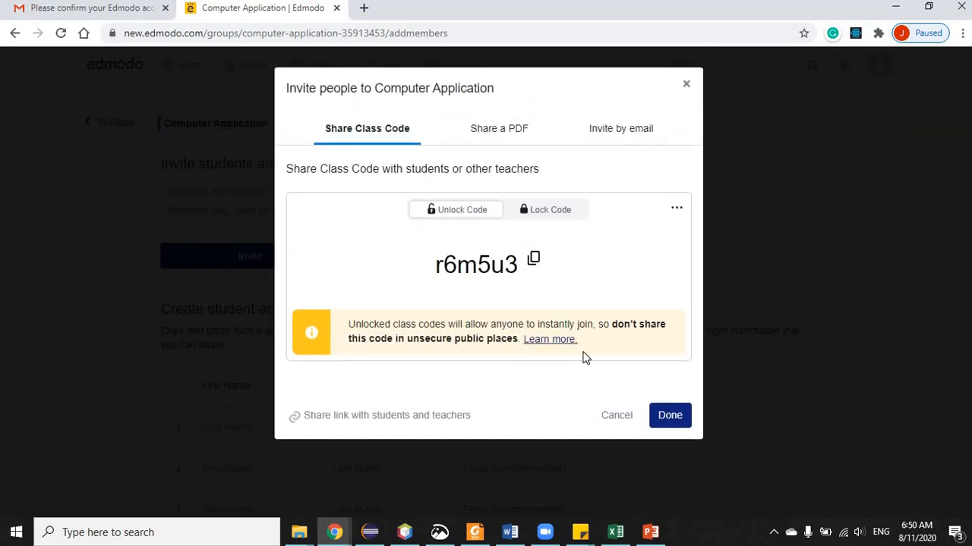
pyautogui.click(616, 418)
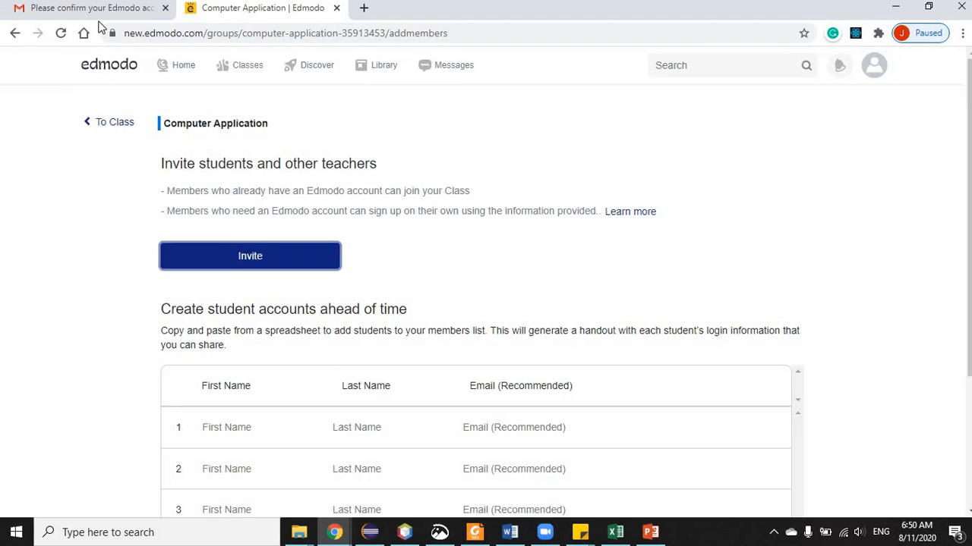
pyautogui.moveTo(248, 73)
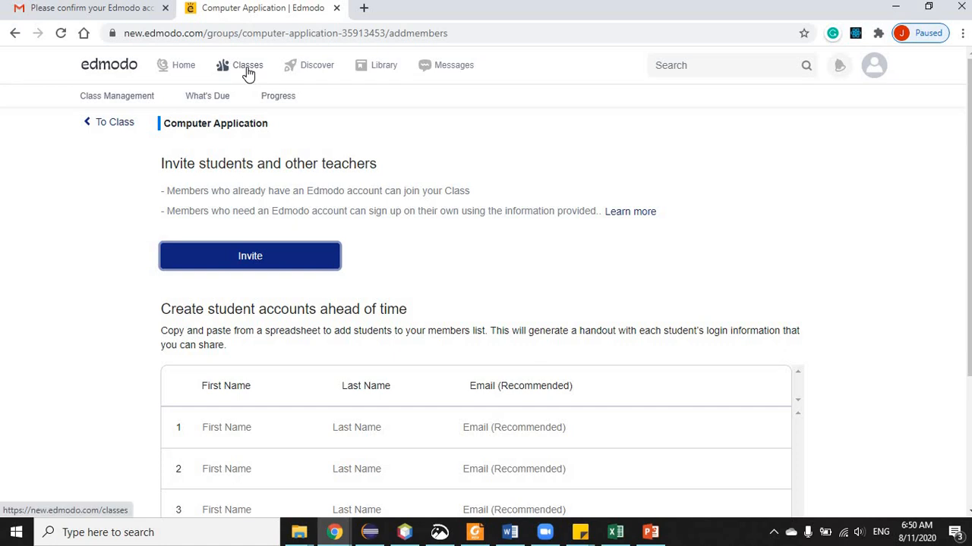
# - In the Progress gradebook, score the student's Quiz 1 as 1 out of 1
pyautogui.click(282, 98)
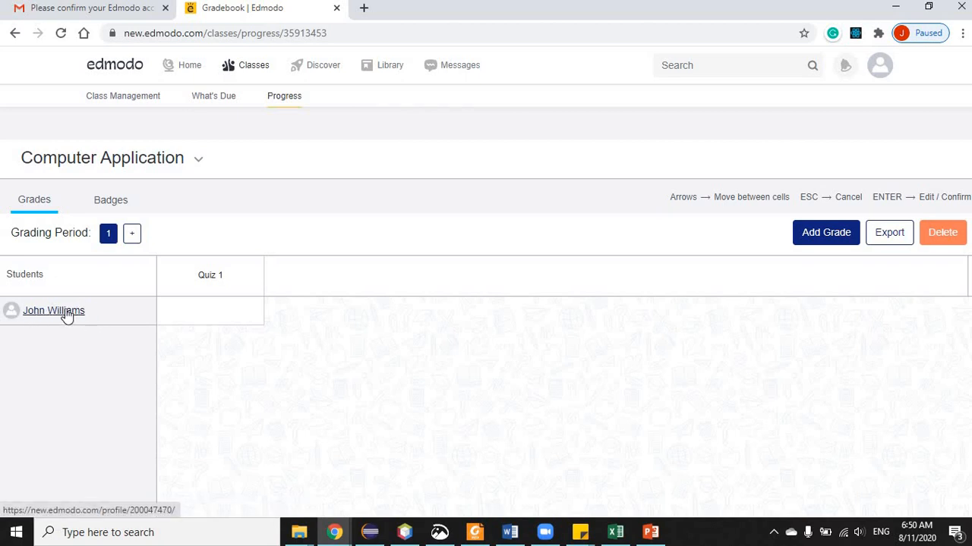
pyautogui.click(211, 309)
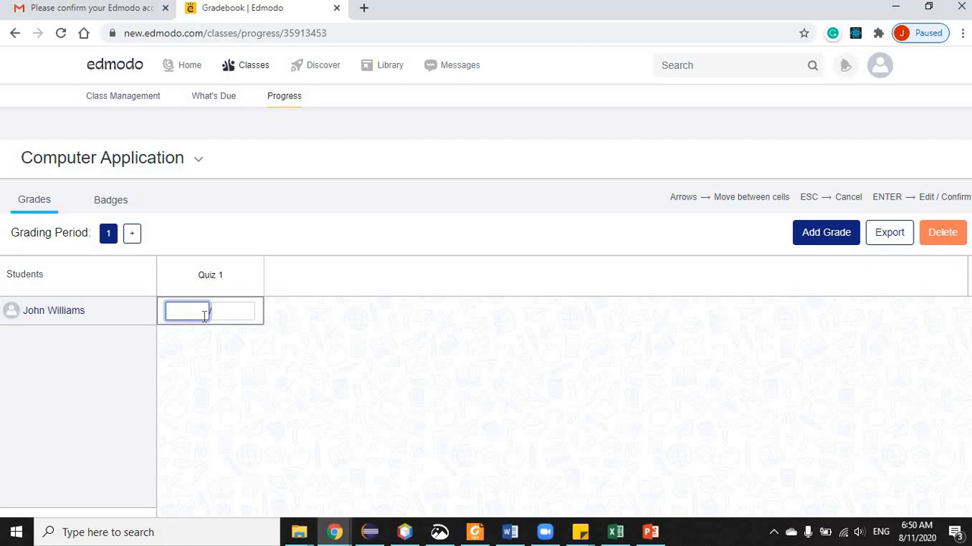
pyautogui.write('1')
pyautogui.click(221, 311)
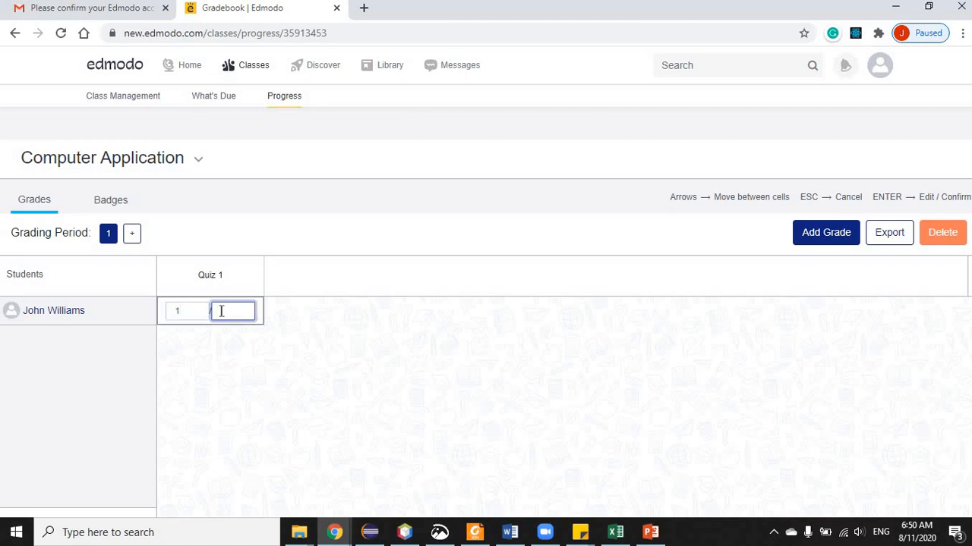
pyautogui.write('1')
pyautogui.press('Return')
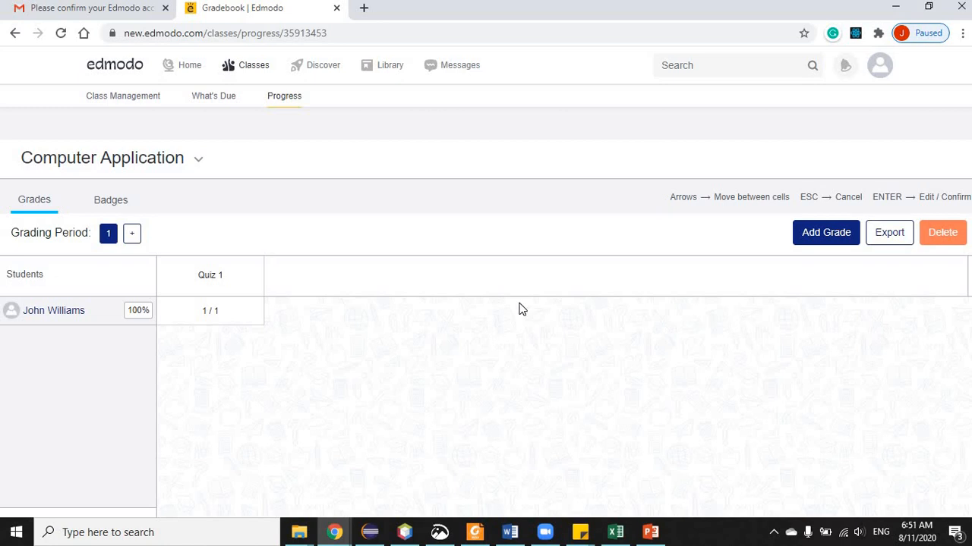
# - Create a new 'Test 1' grade column with a default total of 10
pyautogui.click(825, 233)
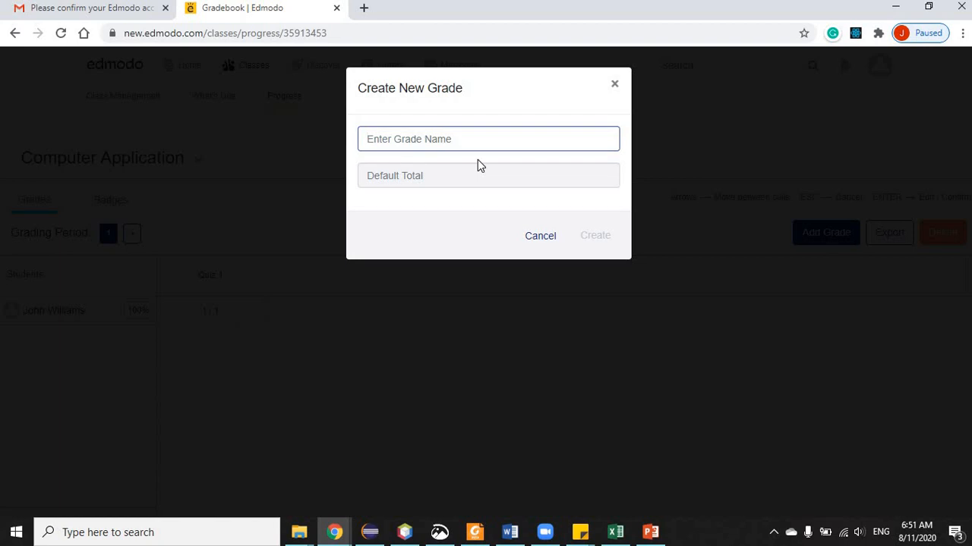
pyautogui.write('Tes')
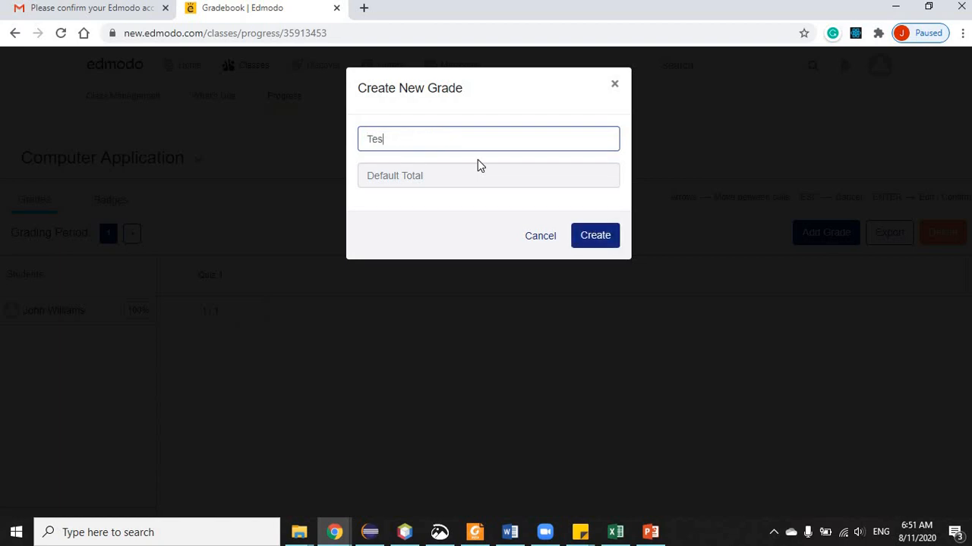
pyautogui.write('t 1')
pyautogui.click(521, 183)
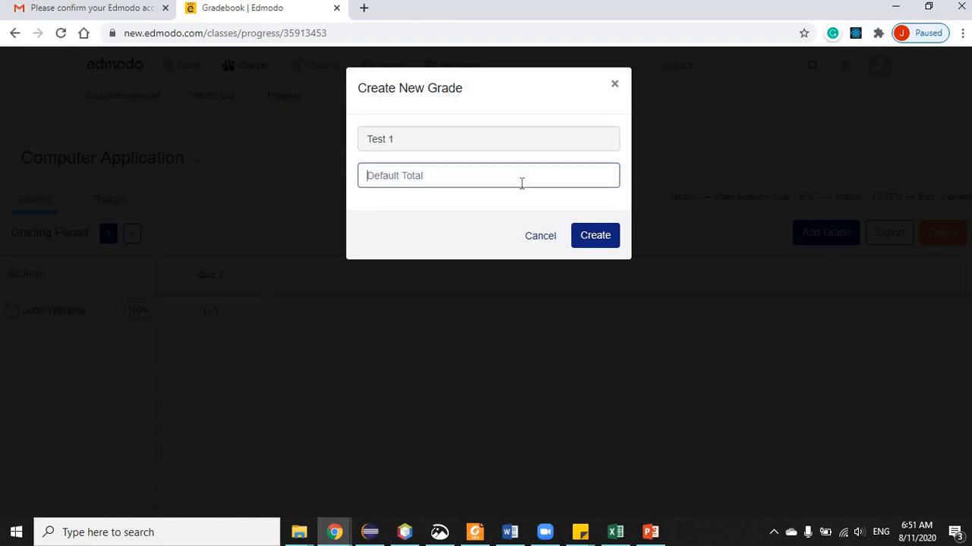
pyautogui.write('10')
pyautogui.click(605, 243)
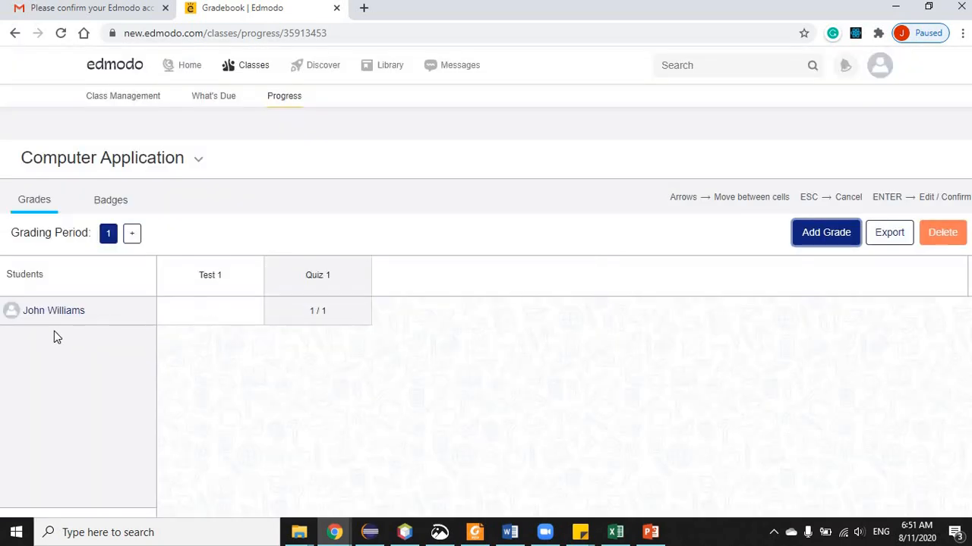
# - Score the student's Test 1 as 9 out of 10
pyautogui.click(215, 309)
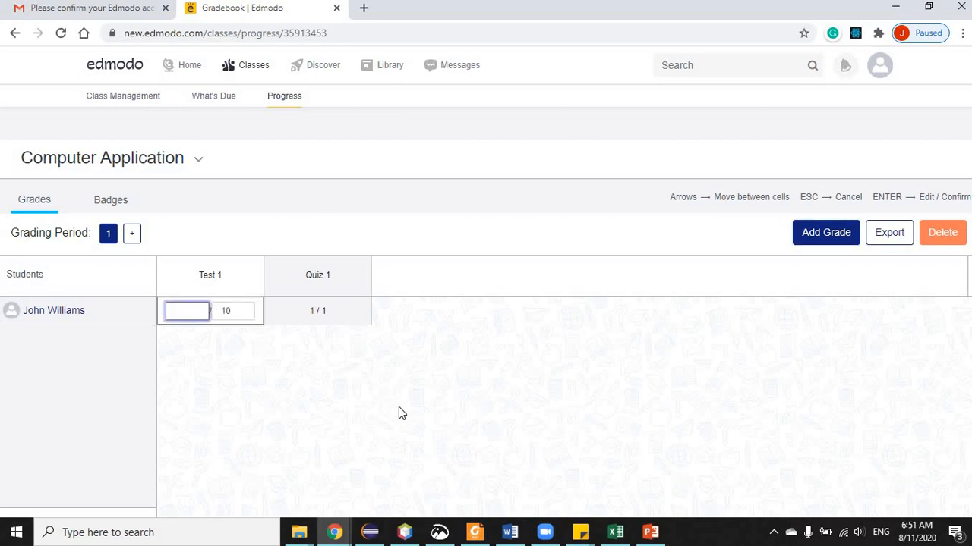
pyautogui.write('9')
pyautogui.press('Return')
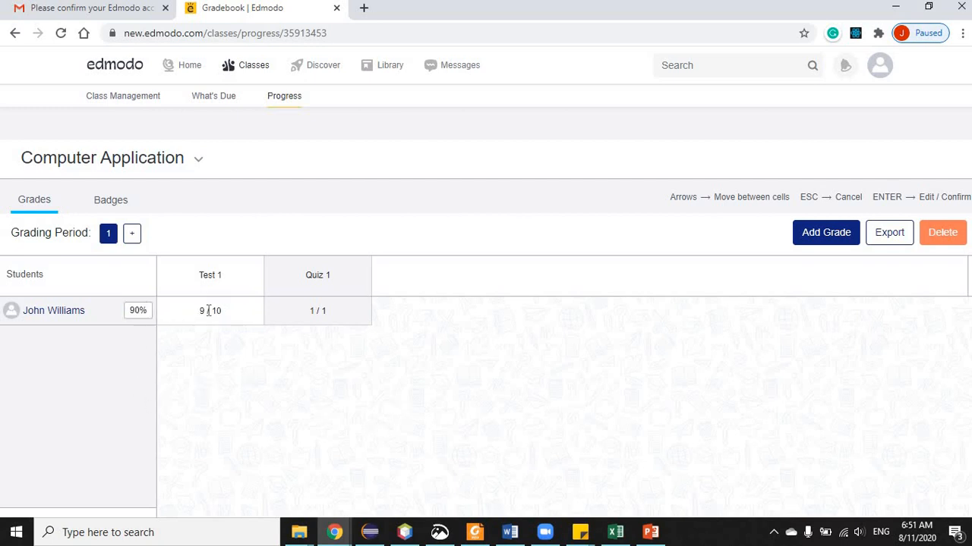
# - Re-commit the Quiz 1 grade of 1 / 1, add grading period 2, then return to period 1
pyautogui.click(348, 311)
pyautogui.rightClick(349, 317)
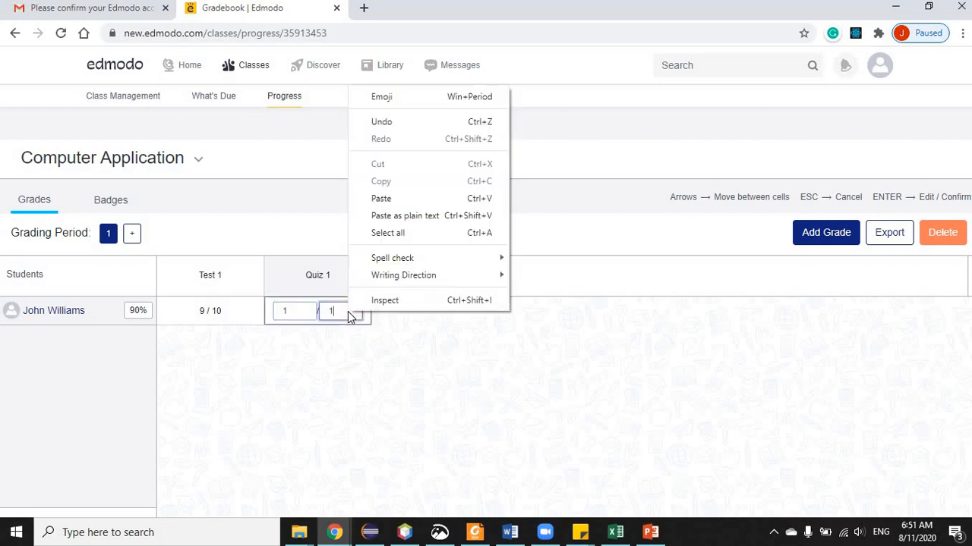
pyautogui.click(303, 352)
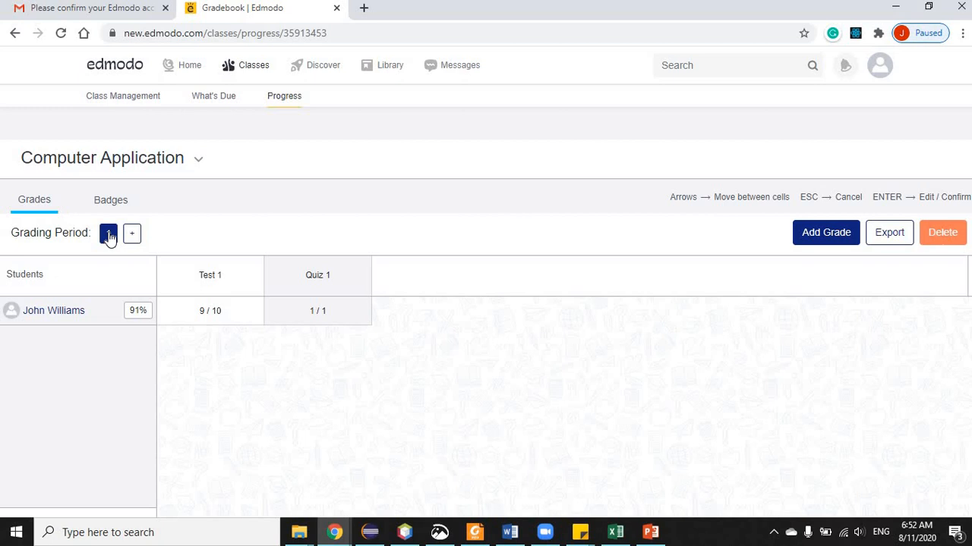
pyautogui.click(134, 235)
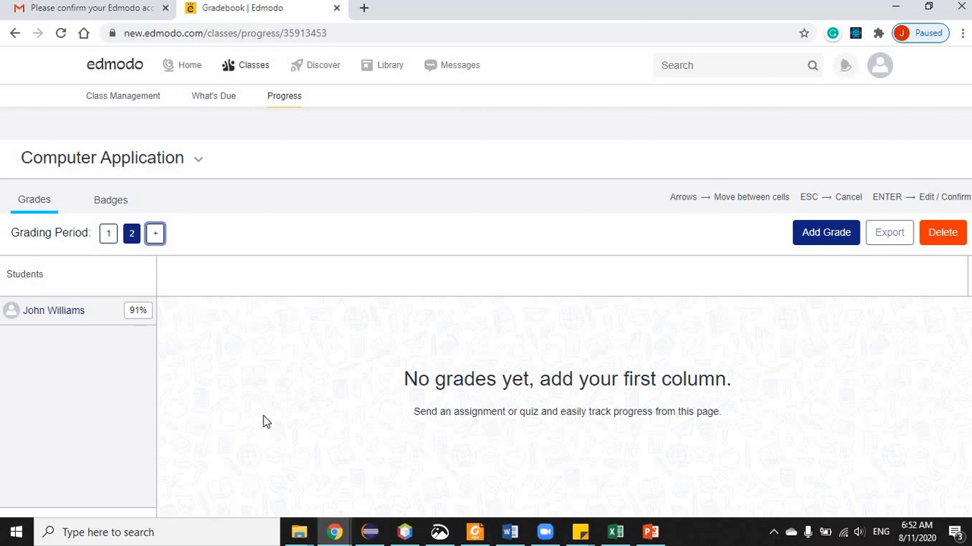
pyautogui.click(109, 235)
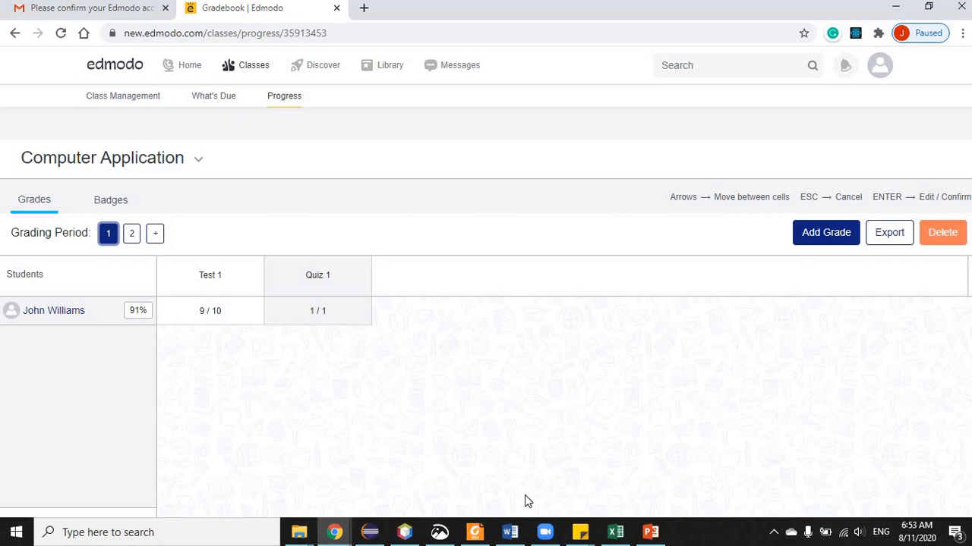
# - Scroll through the Discover page's teacher-shared videos, then go to the Library
pyautogui.click(315, 68)
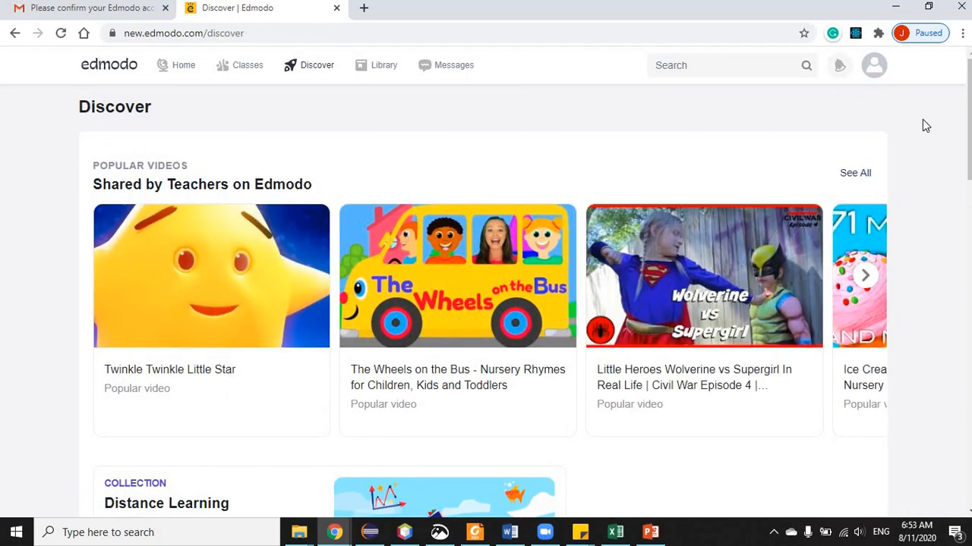
pyautogui.moveTo(969, 119)
pyautogui.mouseDown()
pyautogui.moveTo(970, 444)
pyautogui.moveTo(970, 119)
pyautogui.mouseUp()
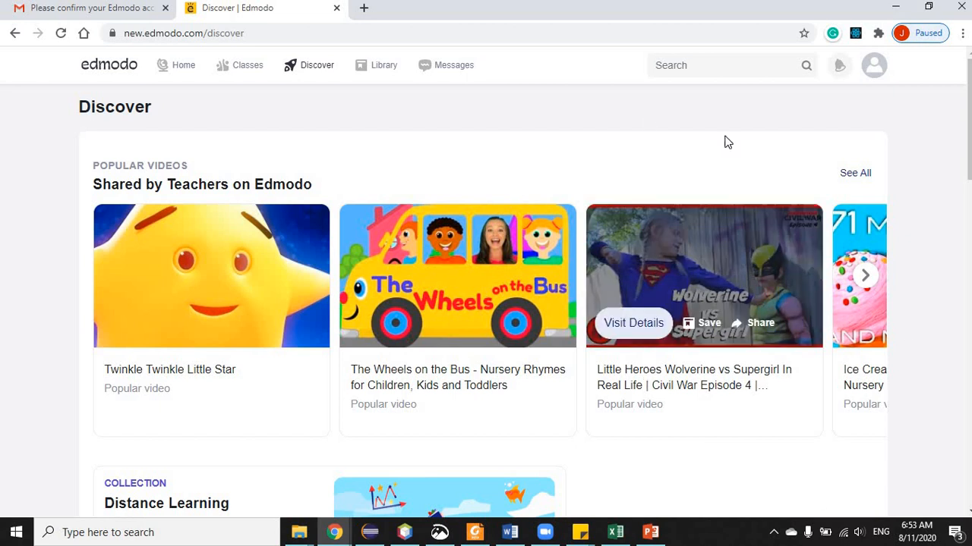
pyautogui.click(384, 65)
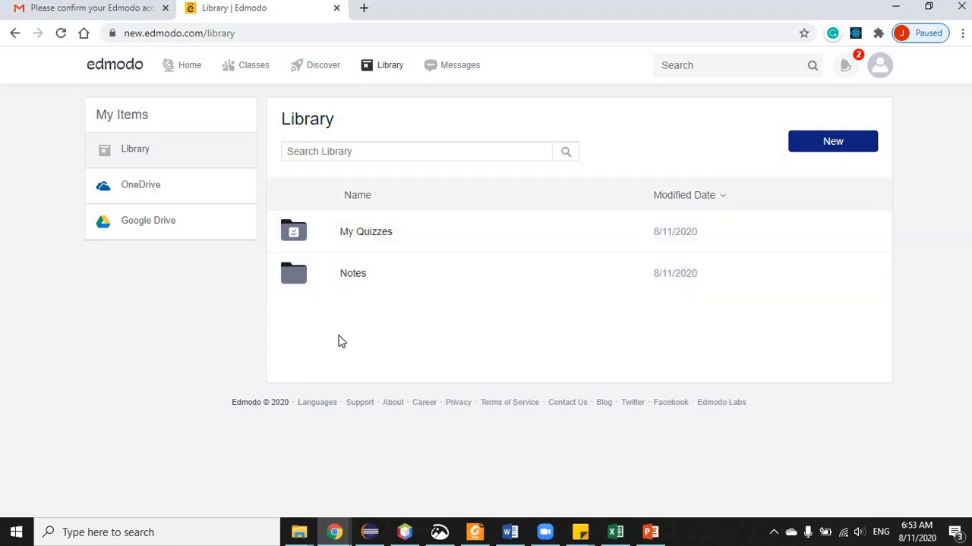
# - Look inside the My Quizzes and Notes folders and the Google Drive page, then go to Messages
pyautogui.click(368, 235)
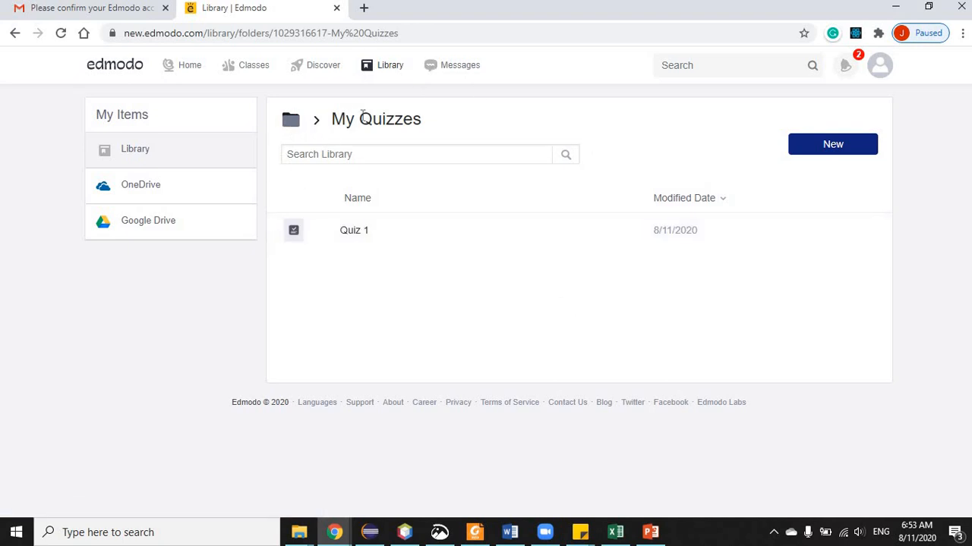
pyautogui.click(152, 156)
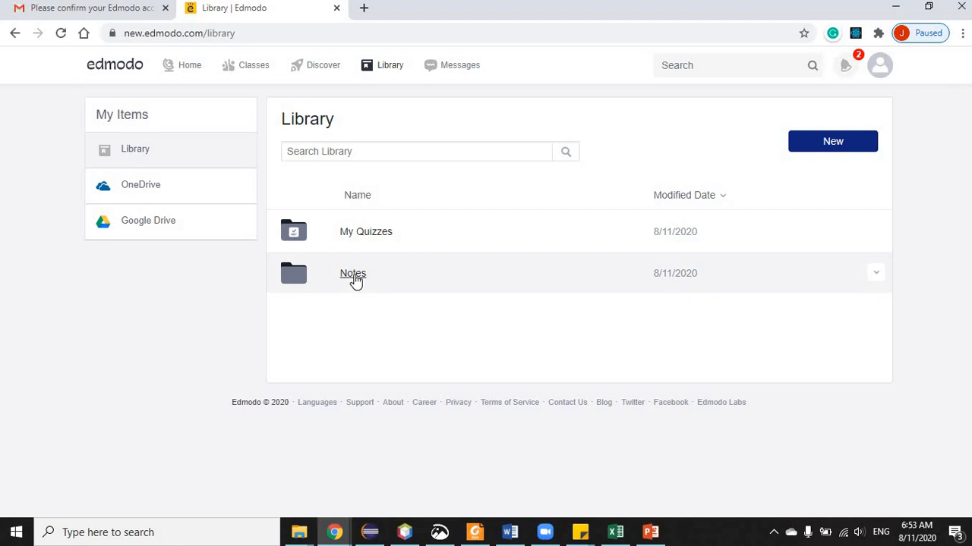
pyautogui.click(354, 275)
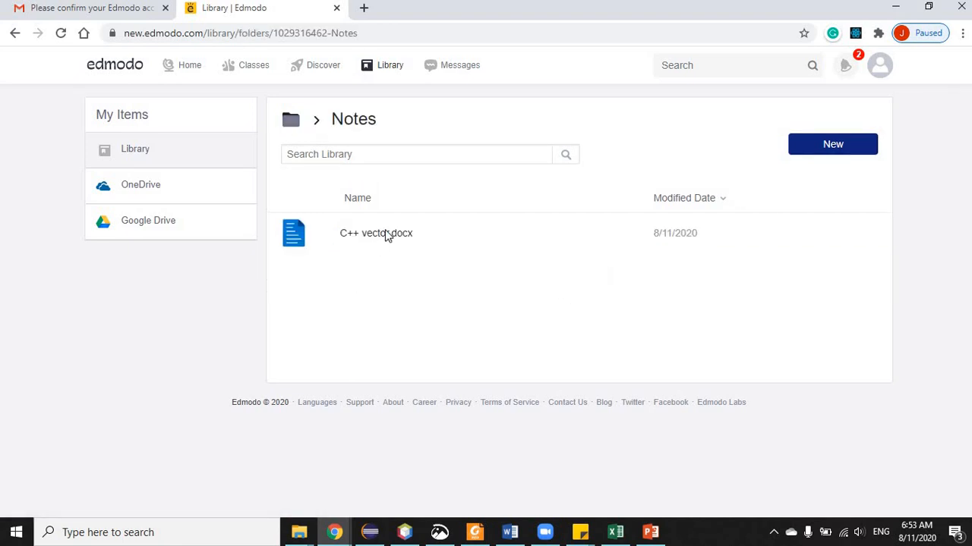
pyautogui.click(135, 149)
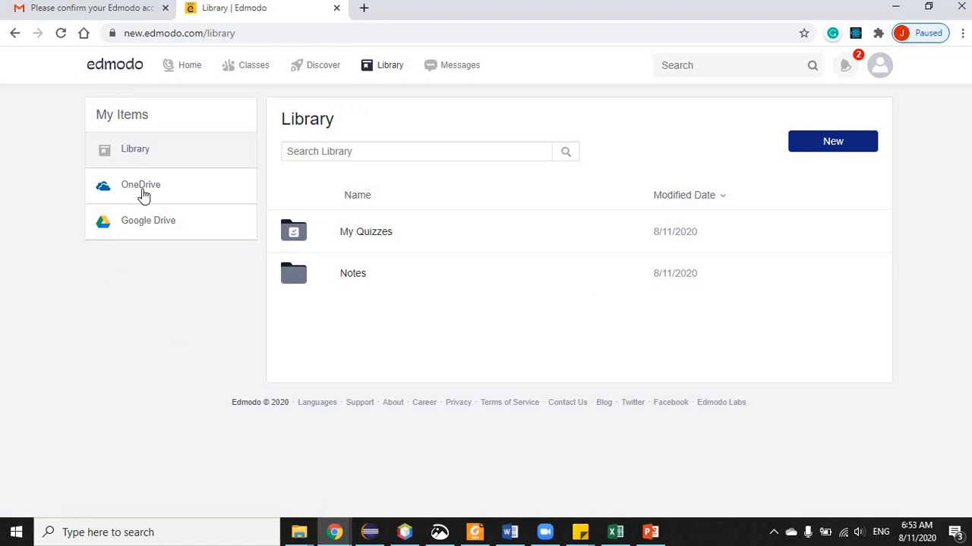
pyautogui.click(162, 227)
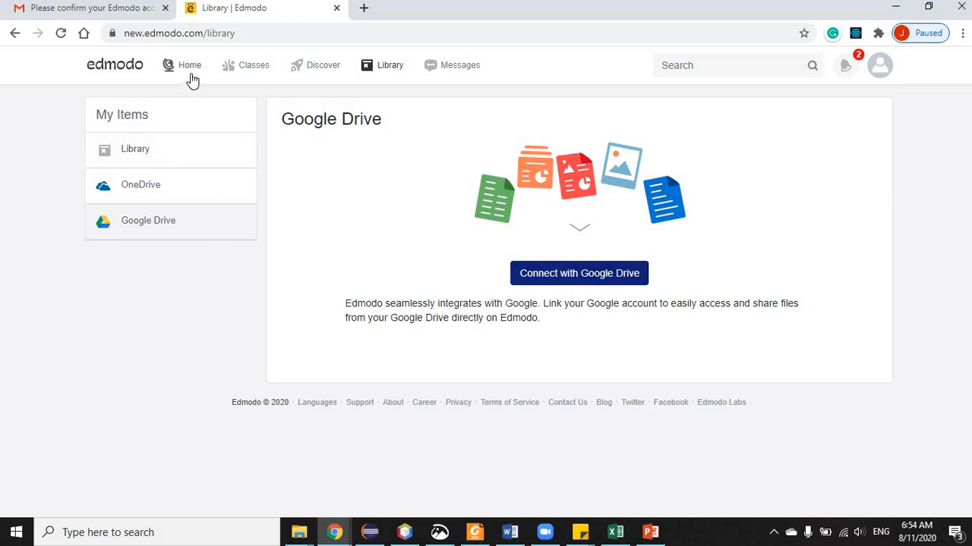
pyautogui.click(477, 53)
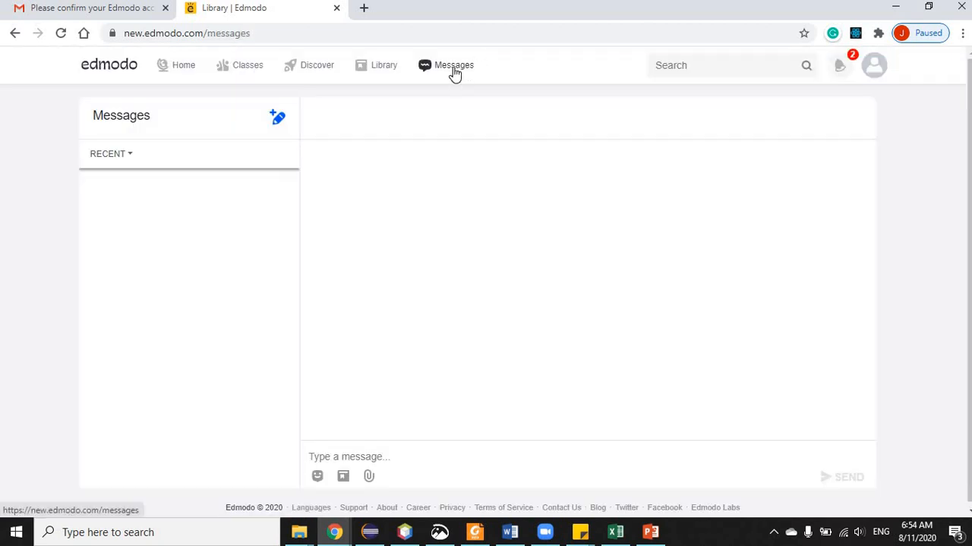
# - Start a new message and try two recipient e-mail addresses, discarding both as unmatched
pyautogui.click(277, 119)
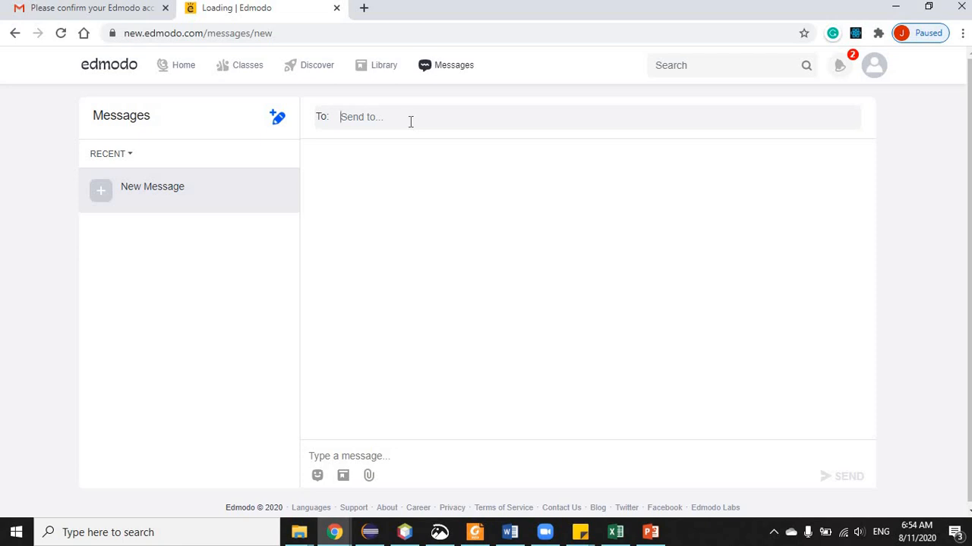
pyautogui.write('j')
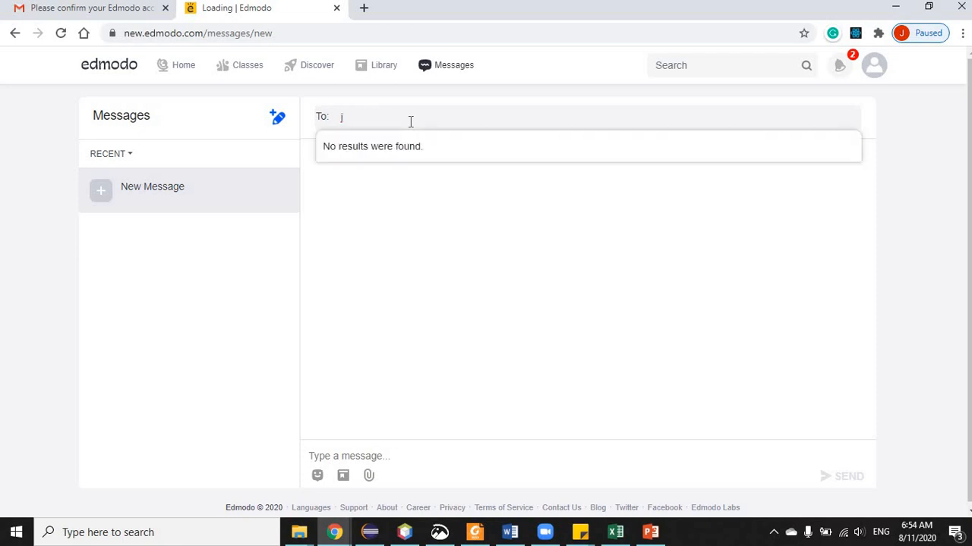
pyautogui.write('ohn Bi')
pyautogui.press('BackSpace')
pyautogui.press('BackSpace')
pyautogui.press('BackSpace')
pyautogui.press('BackSpace')
pyautogui.press('BackSpace')
pyautogui.press('BackSpace')
pyautogui.click(398, 213)
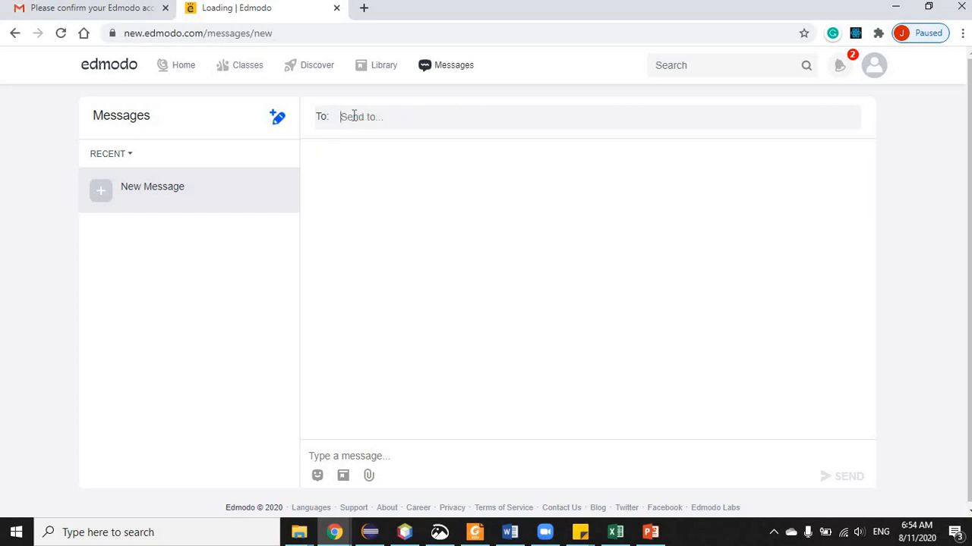
pyautogui.write('j')
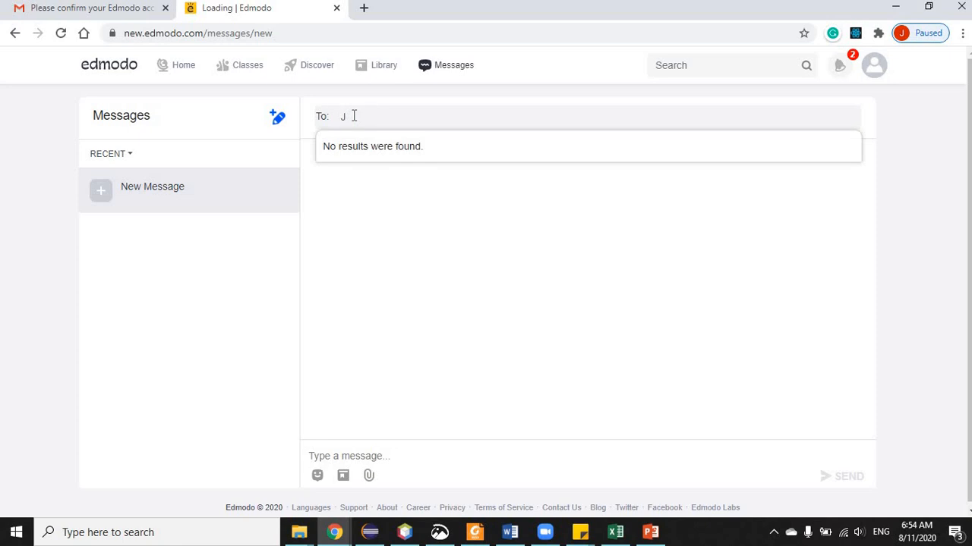
pyautogui.write('ohn Br')
pyautogui.press('BackSpace')
pyautogui.press('BackSpace')
pyautogui.press('BackSpace')
pyautogui.press('BackSpace')
pyautogui.press('BackSpace')
pyautogui.press('BackSpace')
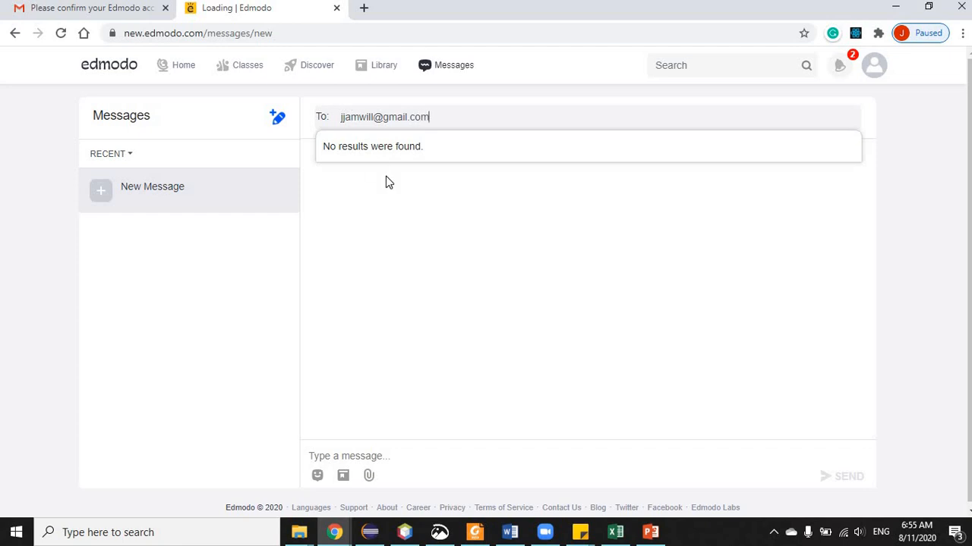
pyautogui.click(420, 271)
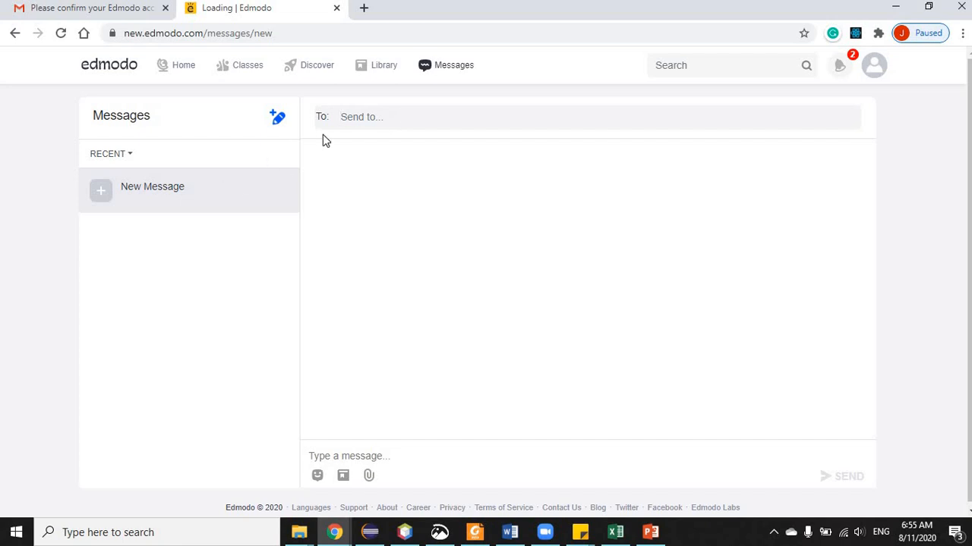
# - Type 'Testing.' as the message text, then check and close the notifications
pyautogui.click(367, 122)
pyautogui.write('Te')
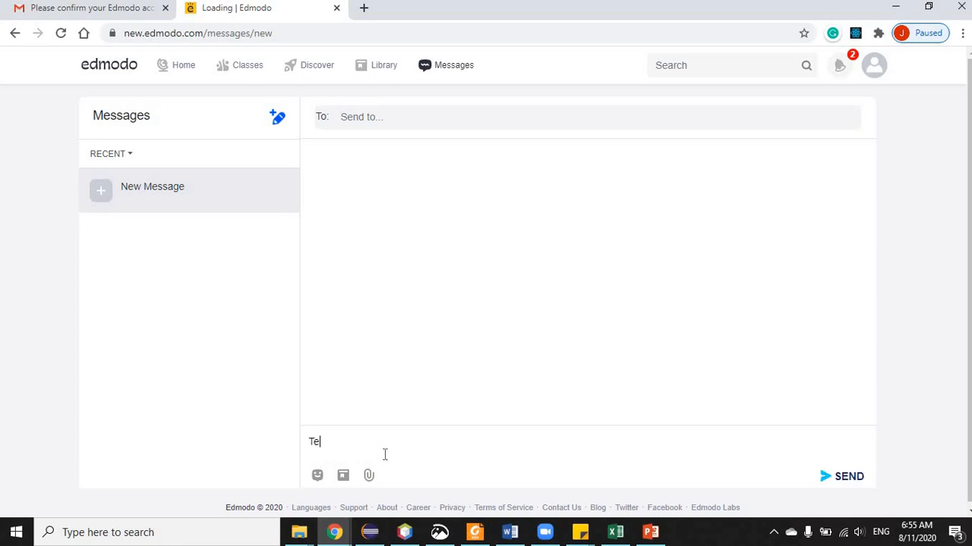
pyautogui.write('st')
pyautogui.write('ing.')
pyautogui.click(843, 67)
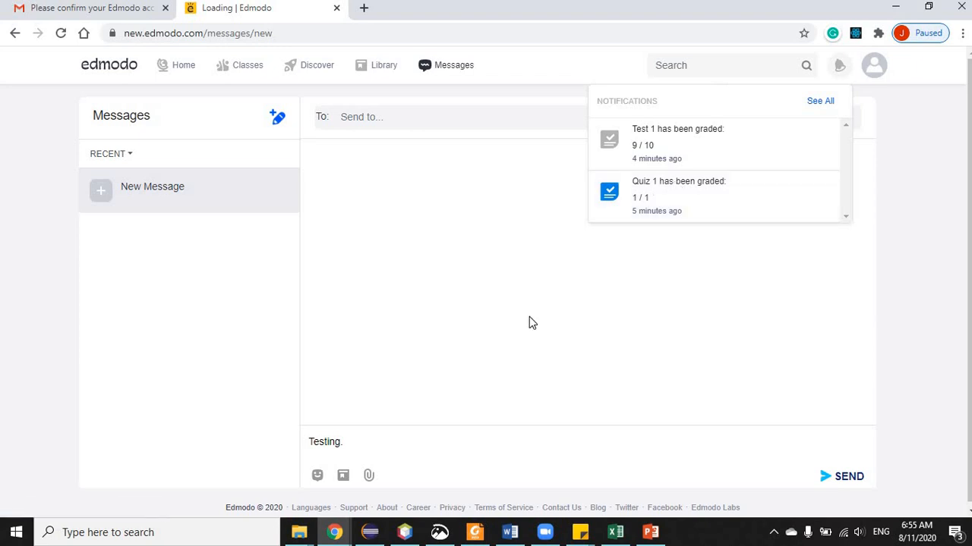
pyautogui.click(346, 189)
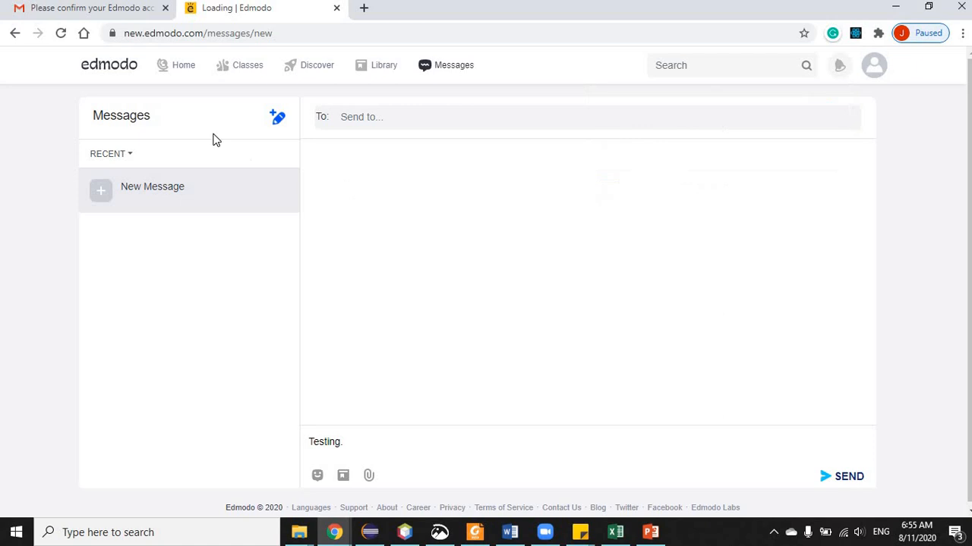
# - Return to the Home feed and bring up the My Groups options menu
pyautogui.click(179, 67)
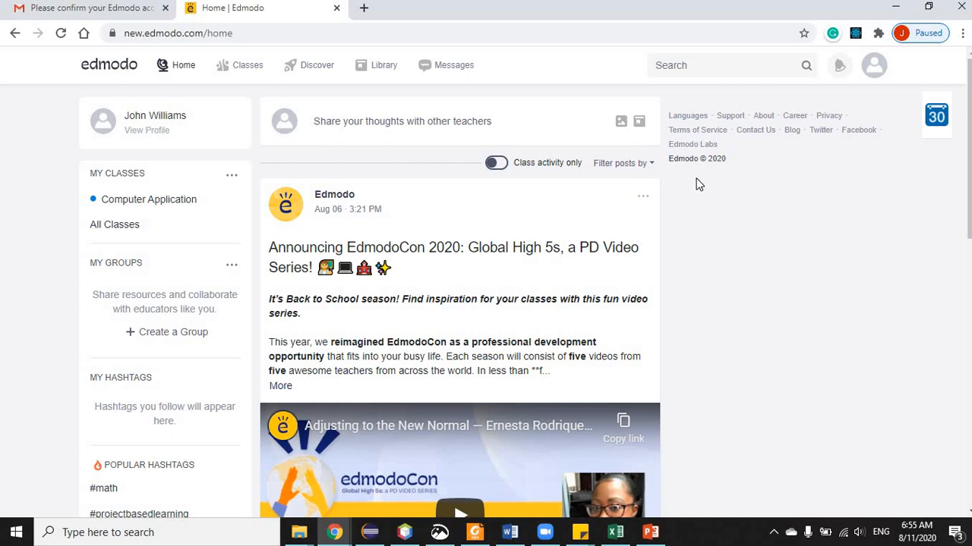
pyautogui.click(232, 266)
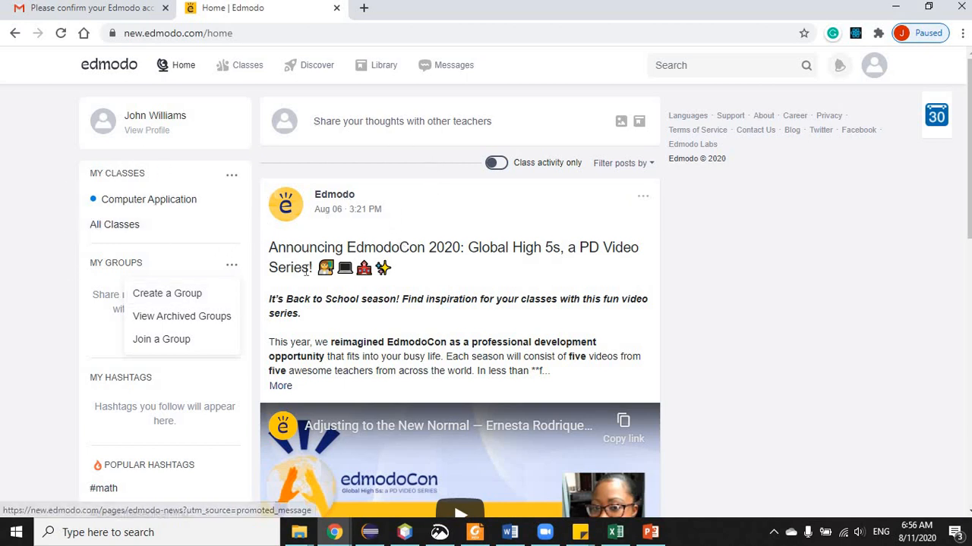
pyautogui.click(188, 295)
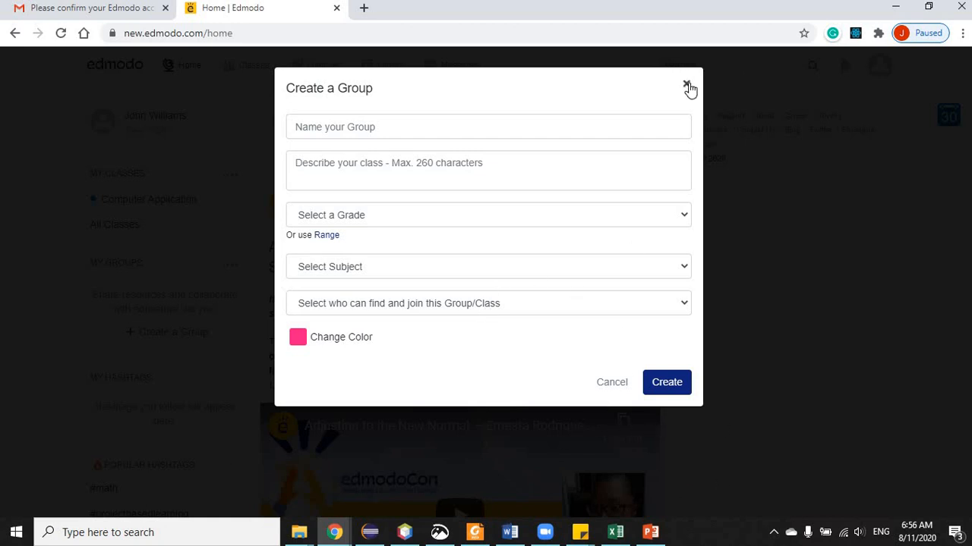
pyautogui.click(609, 386)
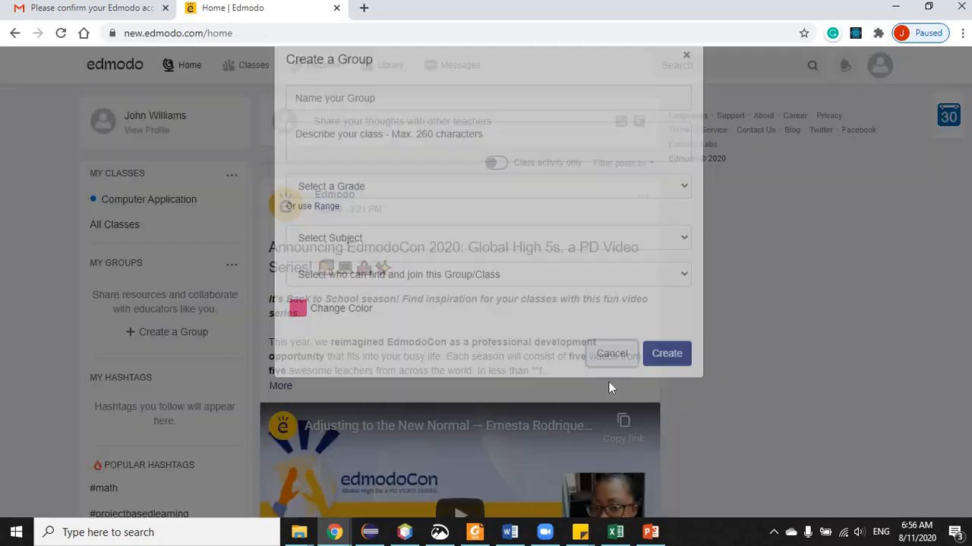